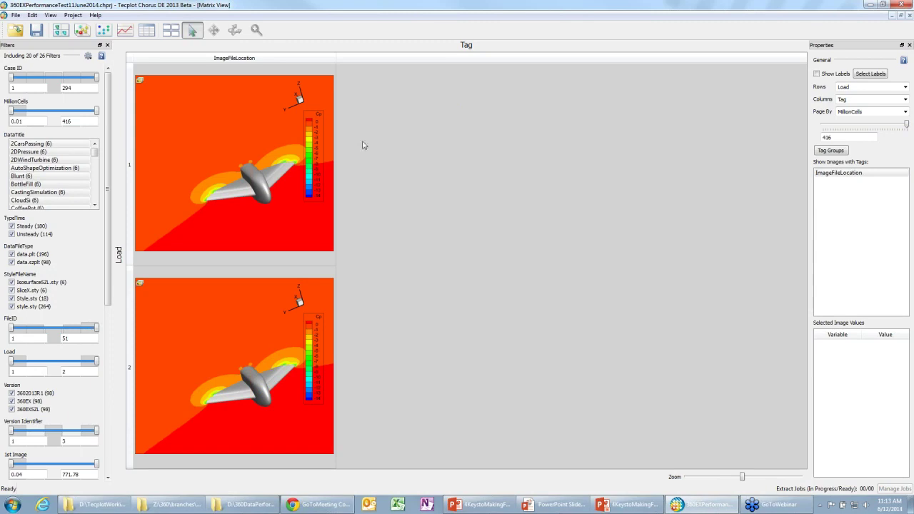
Leave the enlarged matrix view and enlarge the line plot to examine LoadNStyleTimesFaster against MillionCells for each version.
{"action": "left_click", "coordinate": [170, 30]}
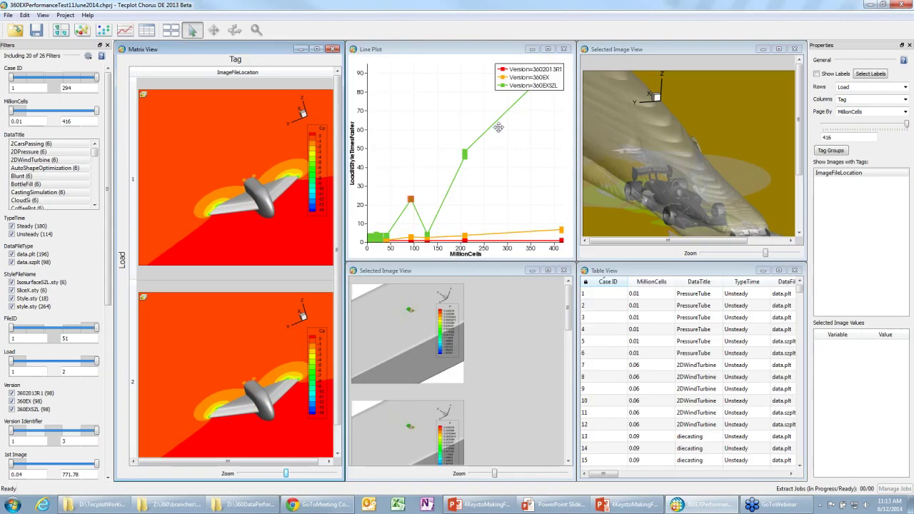
{"action": "left_click", "coordinate": [548, 49]}
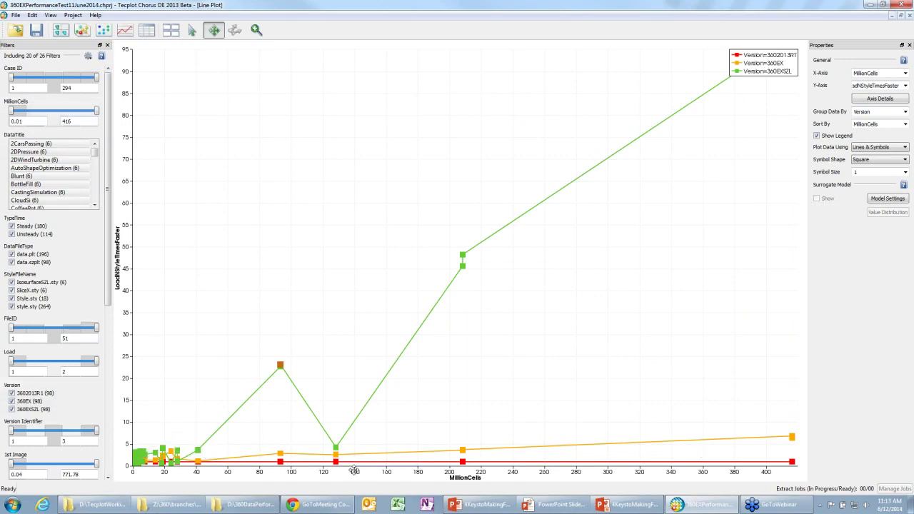
{"action": "mouse_move", "coordinate": [197, 462]}
{"action": "mouse_move", "coordinate": [792, 437]}
View and enlarge the image behind the low 360EXSZL point just under 130 million cells, and close the image viewer.
{"action": "mouse_move", "coordinate": [335, 447]}
{"action": "right_click", "coordinate": [335, 447]}
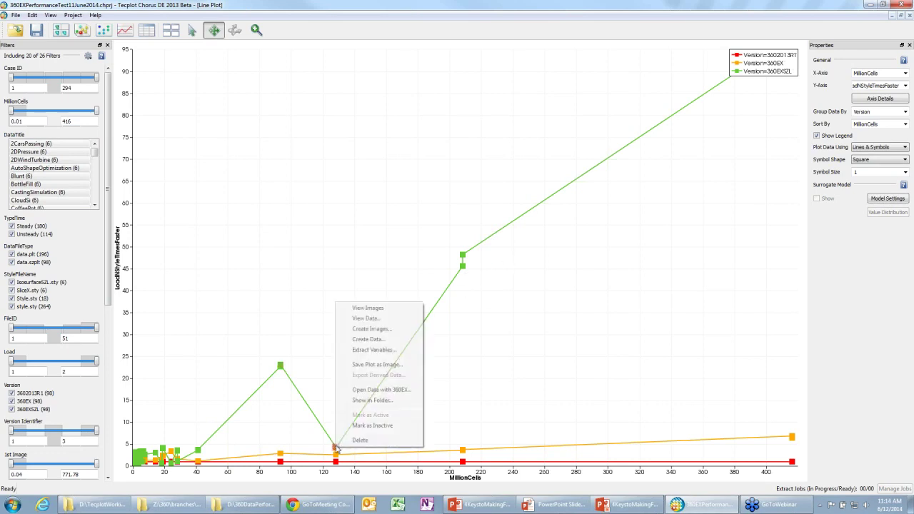
{"action": "left_click", "coordinate": [370, 309]}
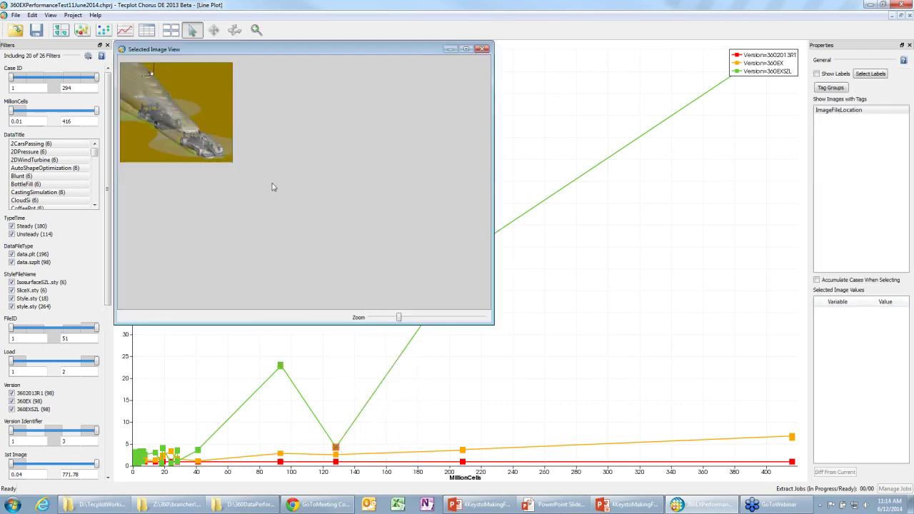
{"action": "left_click_drag", "start_coordinate": [399, 318], "coordinate": [443, 318]}
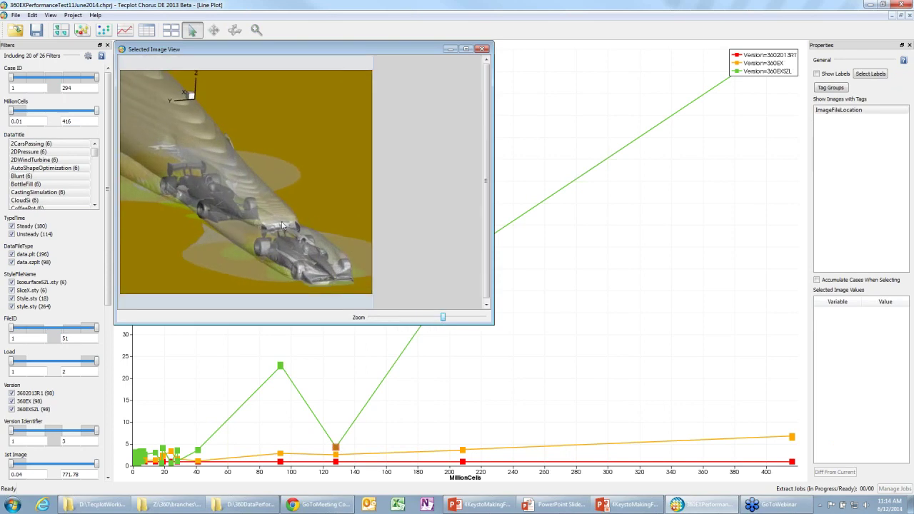
{"action": "mouse_move", "coordinate": [282, 225]}
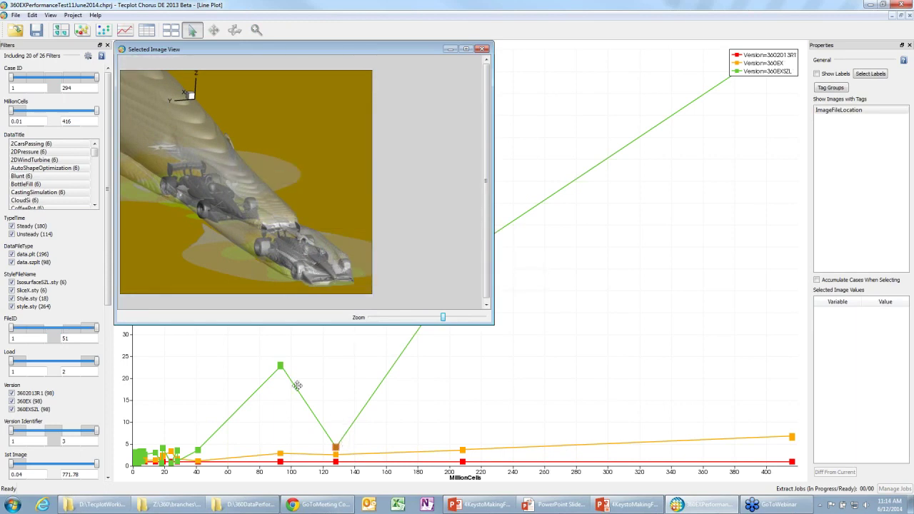
{"action": "left_click", "coordinate": [482, 48]}
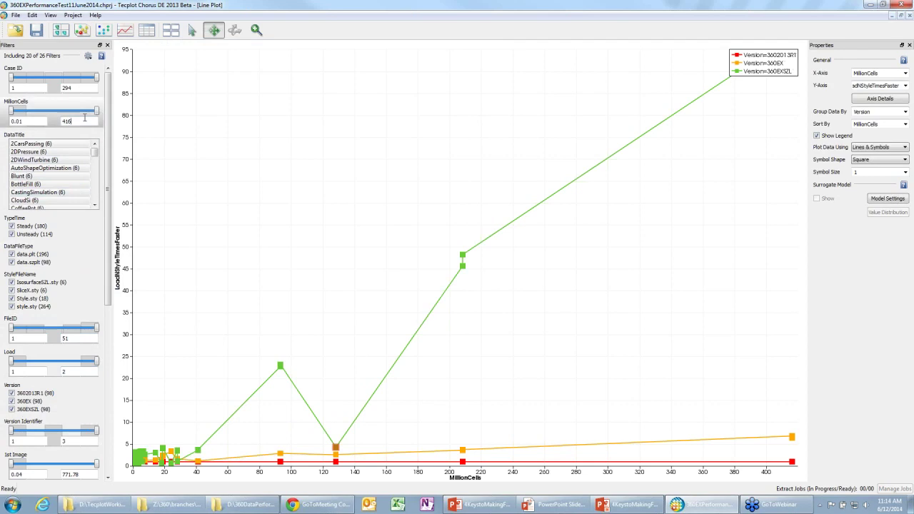
Limit the MillionCells filter to a maximum of 41 and view the images behind the 360EX peak at 24 million cells.
{"action": "key", "text": "Return"}
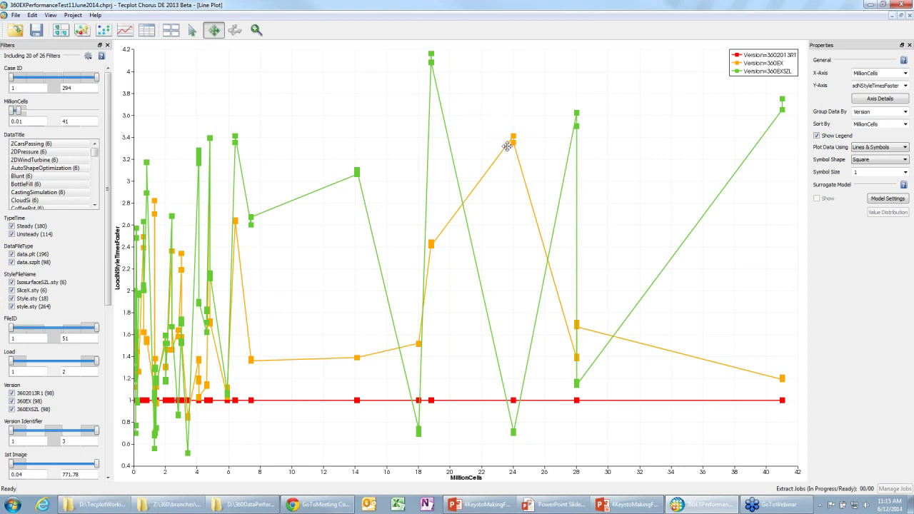
{"action": "right_click", "coordinate": [512, 139]}
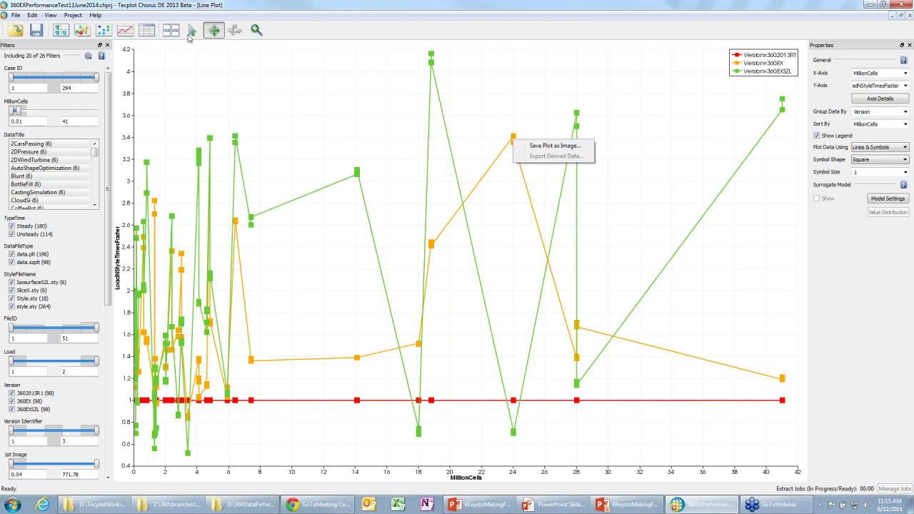
{"action": "left_click", "coordinate": [191, 32]}
{"action": "right_click", "coordinate": [512, 139]}
{"action": "left_click", "coordinate": [539, 147]}
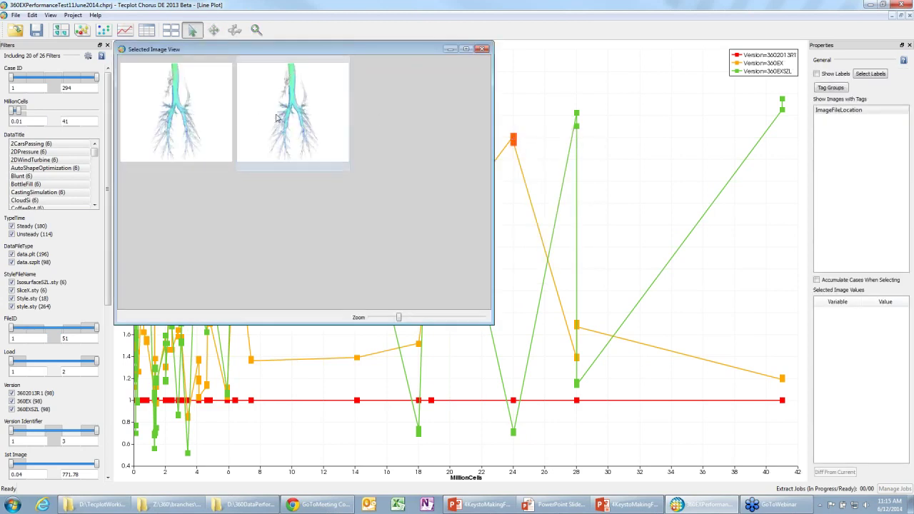
{"action": "left_click", "coordinate": [483, 48]}
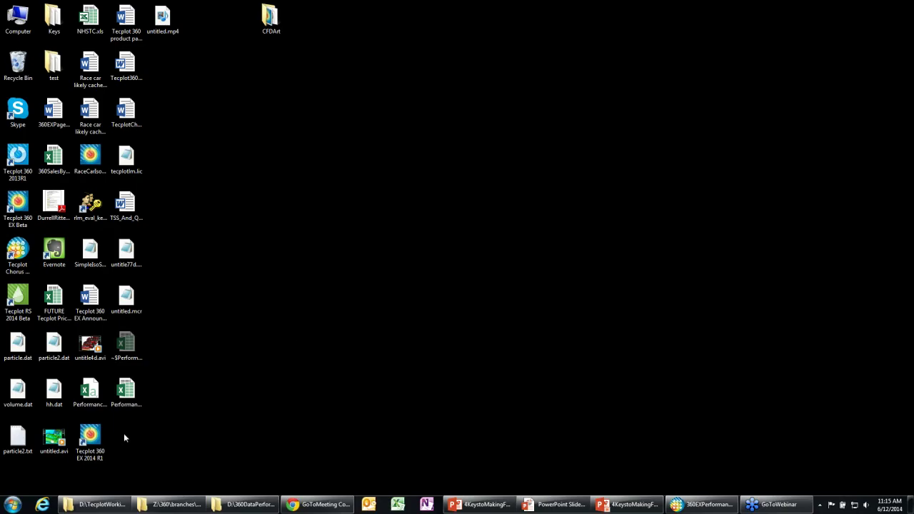
Launch Tecplot 360 EX 2014 R1 from the desktop.
{"action": "double_click", "coordinate": [90, 434]}
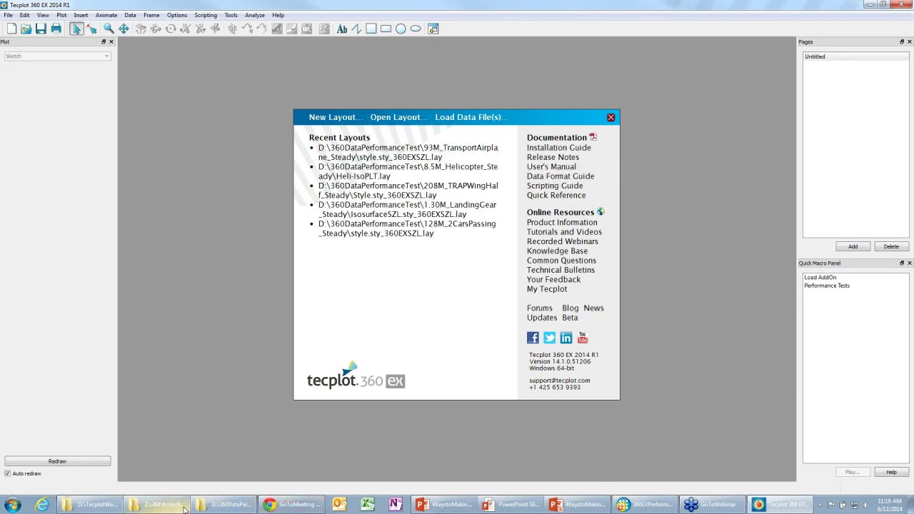
Switch to the file explorer and open the 93M_TransportAirplane_Steady folder inside 360DataPerformanceTest.
{"action": "left_click", "coordinate": [219, 508]}
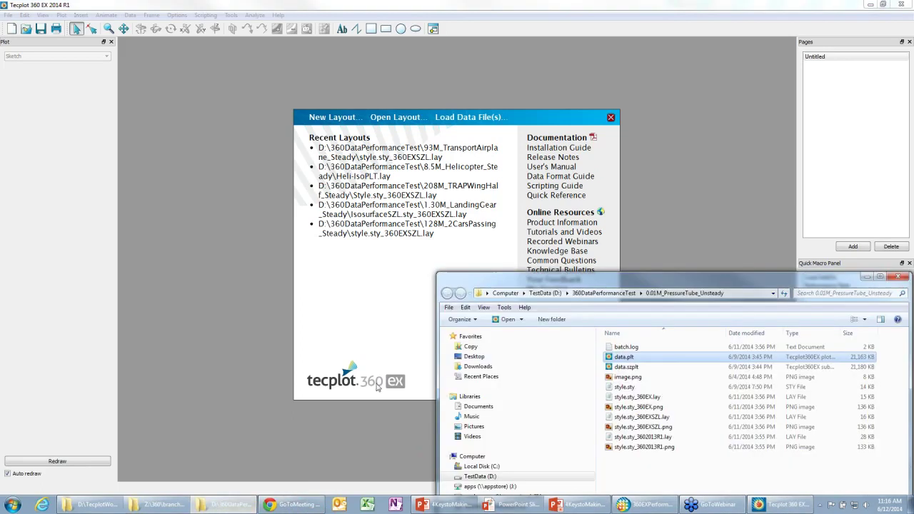
{"action": "left_click_drag", "start_coordinate": [618, 215], "coordinate": [504, 209]}
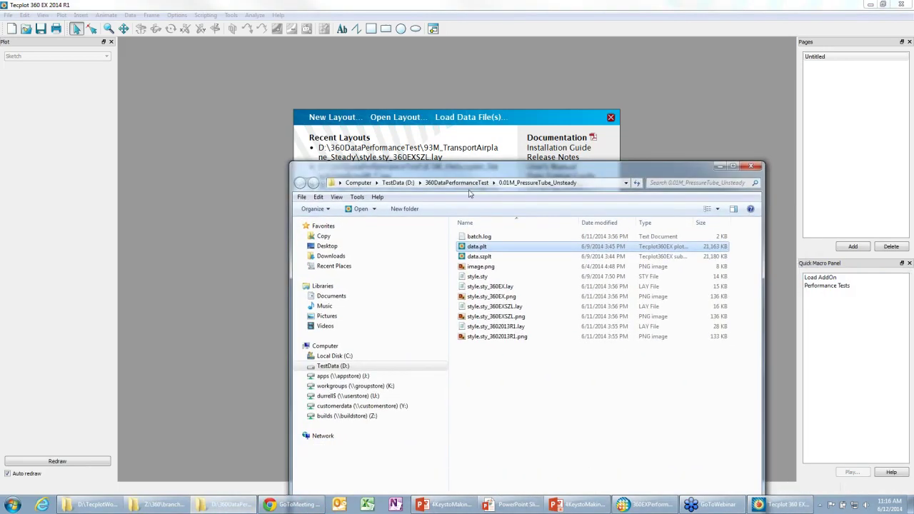
{"action": "left_click", "coordinate": [468, 183]}
{"action": "scroll", "coordinate": [511, 382], "scroll_direction": "down", "scroll_amount": 3}
{"action": "scroll", "coordinate": [511, 382], "scroll_direction": "down", "scroll_amount": 10}
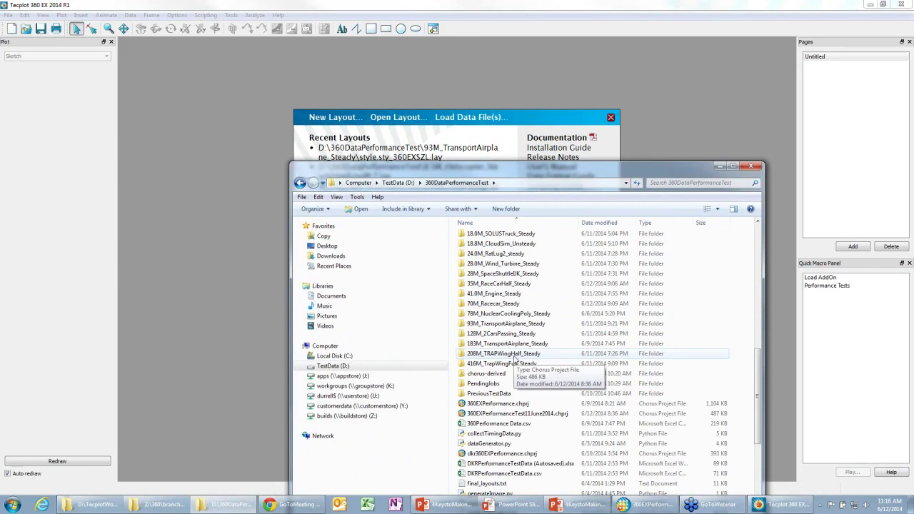
{"action": "double_click", "coordinate": [499, 323]}
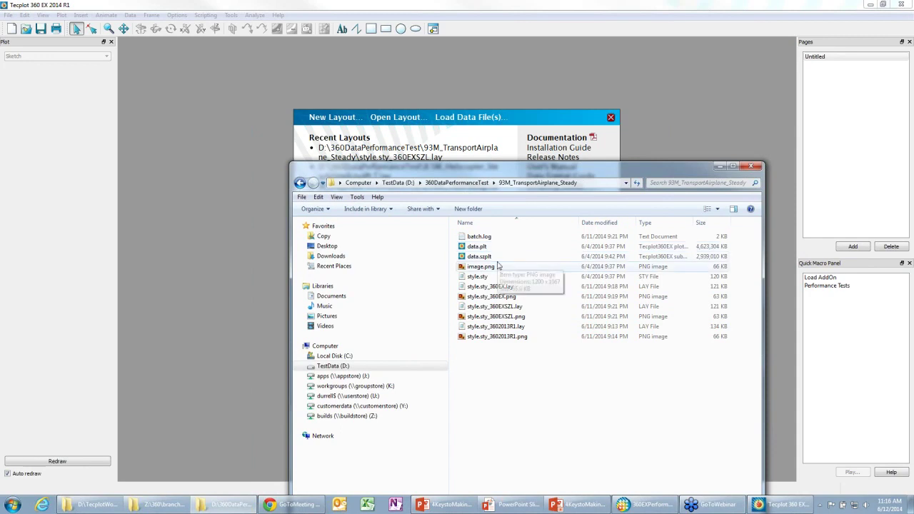
Try to load data.szplt from the file explorer straight into Tecplot 360 EX.
{"action": "left_click_drag", "start_coordinate": [491, 257], "coordinate": [259, 155]}
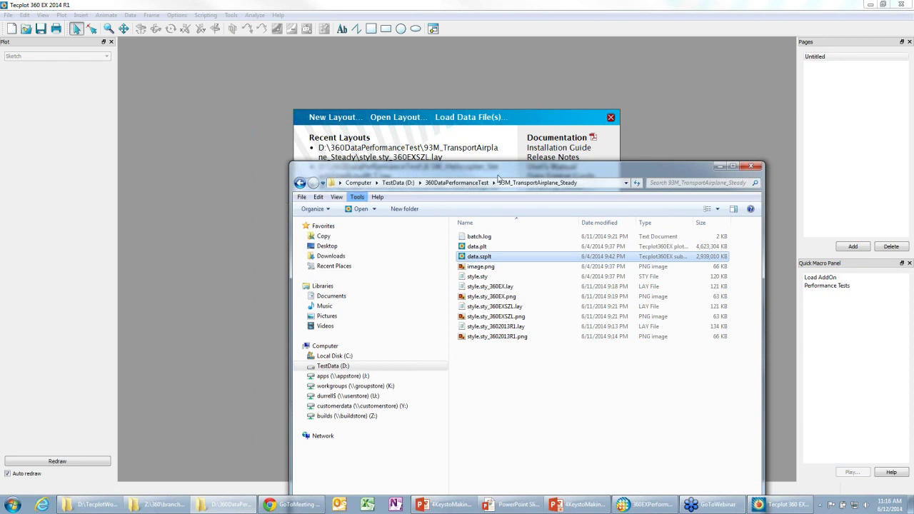
{"action": "left_click_drag", "start_coordinate": [500, 175], "coordinate": [540, 278]}
{"action": "left_click", "coordinate": [565, 205]}
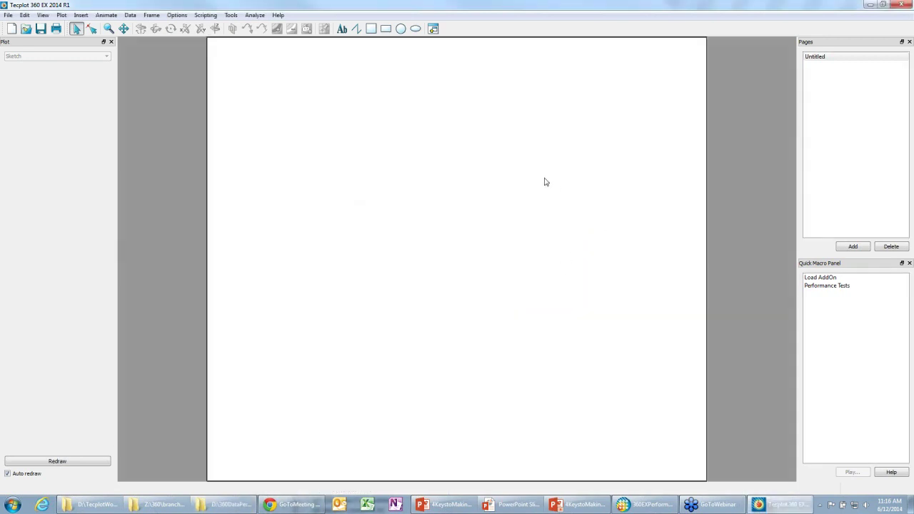
Start loading data files with the file type set to Tecplot Subzone Data Loader (*.szplt).
{"action": "left_click", "coordinate": [130, 15]}
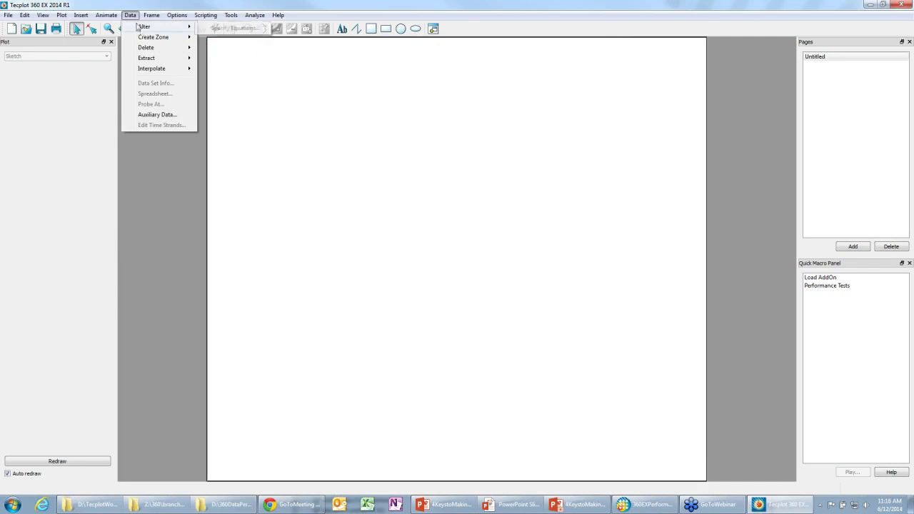
{"action": "left_click", "coordinate": [26, 29]}
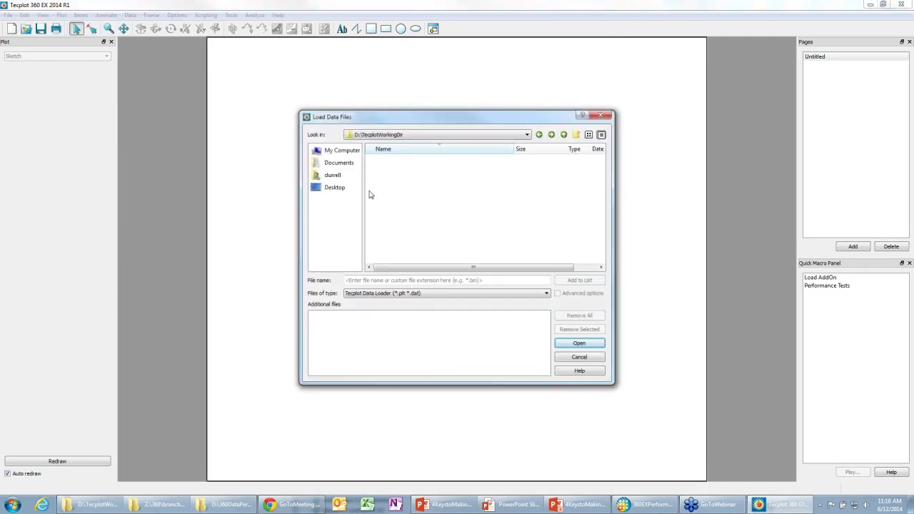
{"action": "left_click", "coordinate": [451, 294]}
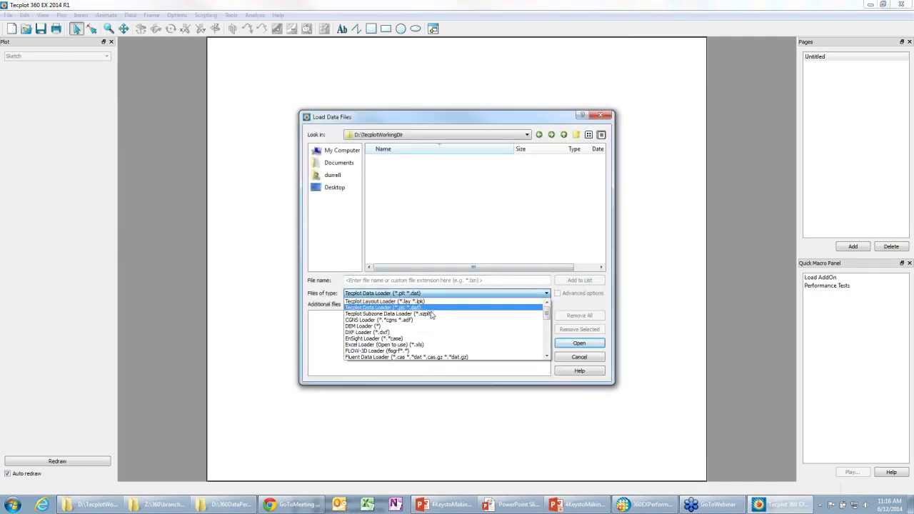
{"action": "left_click", "coordinate": [428, 299]}
Load data.szplt from the D:\360DataPerformanceTest\93M_TransportAirplane_Steady folder.
{"action": "left_click", "coordinate": [414, 135]}
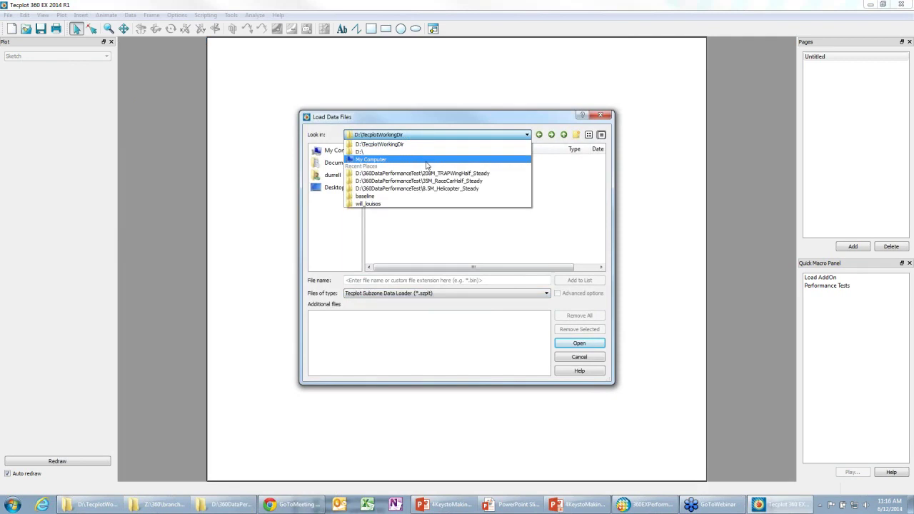
{"action": "left_click", "coordinate": [383, 153]}
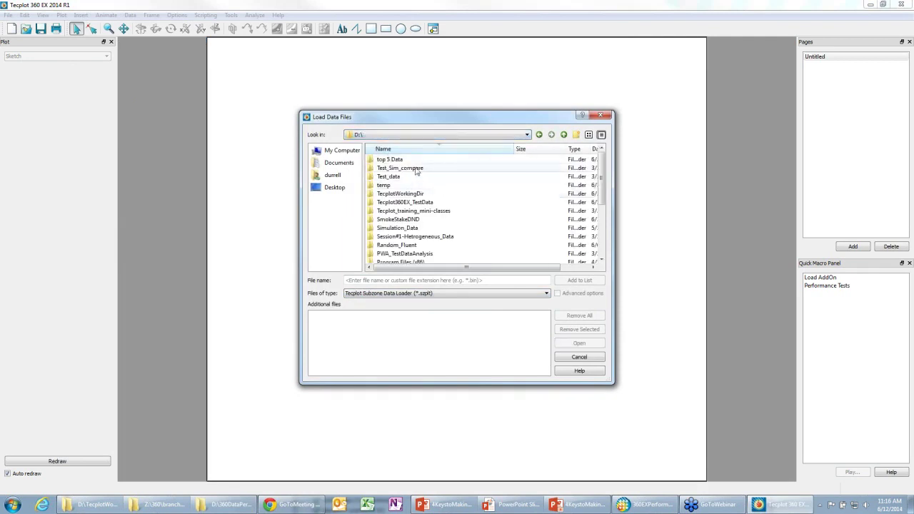
{"action": "double_click", "coordinate": [414, 177]}
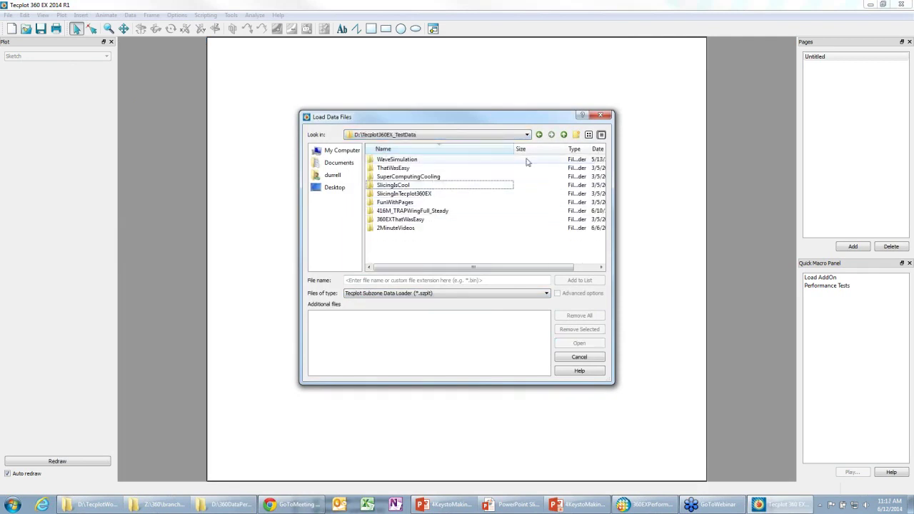
{"action": "left_click", "coordinate": [564, 135]}
{"action": "scroll", "coordinate": [414, 219], "scroll_direction": "down", "scroll_amount": 3}
{"action": "scroll", "coordinate": [415, 219], "scroll_direction": "up", "scroll_amount": 3}
{"action": "scroll", "coordinate": [415, 219], "scroll_direction": "down", "scroll_amount": 4}
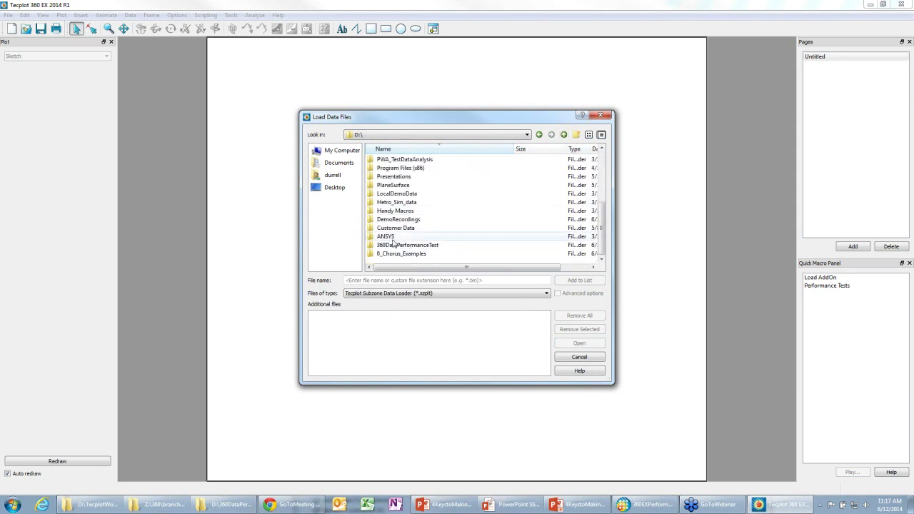
{"action": "double_click", "coordinate": [432, 245]}
{"action": "double_click", "coordinate": [401, 220]}
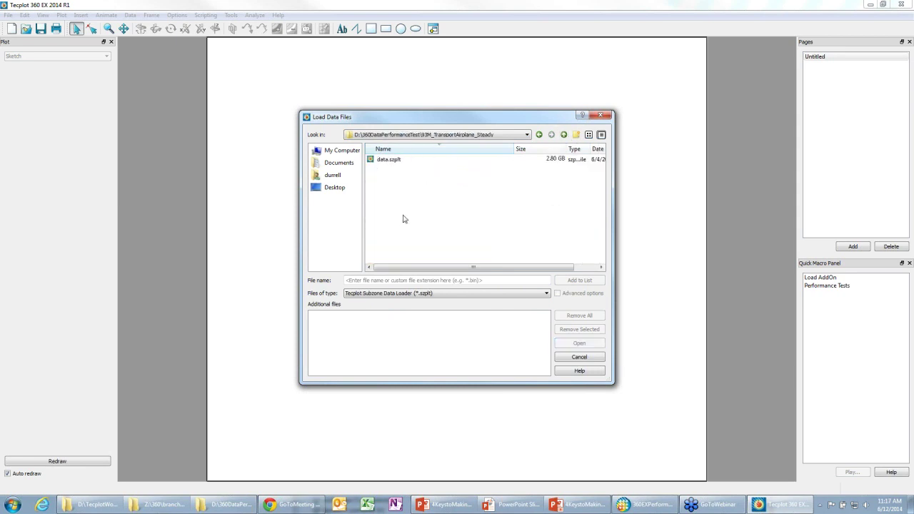
{"action": "left_click", "coordinate": [393, 160]}
{"action": "left_click", "coordinate": [578, 344]}
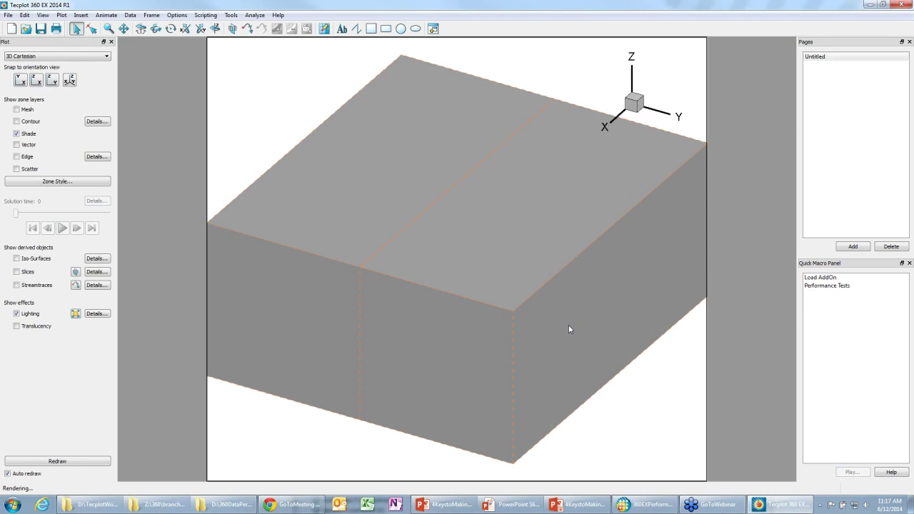
Deactivate the two zones that form the top face of the domain box.
{"action": "left_click", "coordinate": [500, 269]}
{"action": "right_click", "coordinate": [500, 268]}
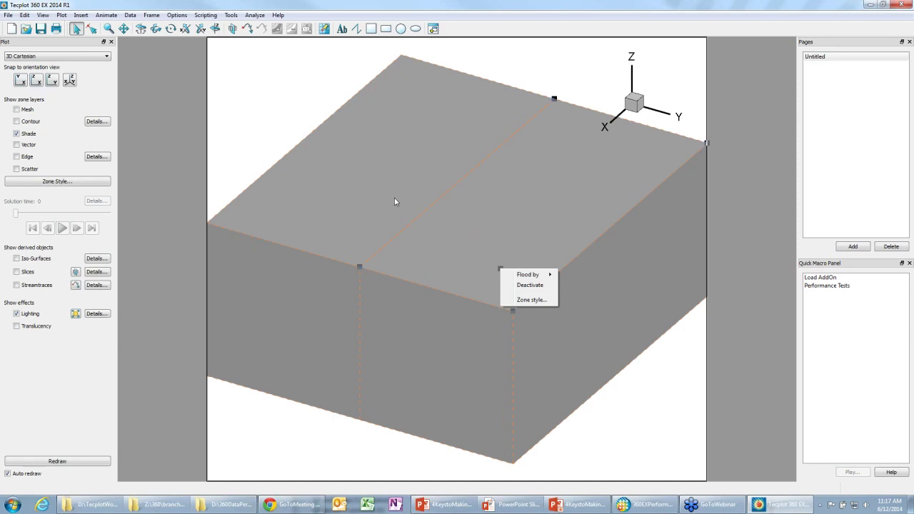
{"action": "left_click", "coordinate": [530, 286]}
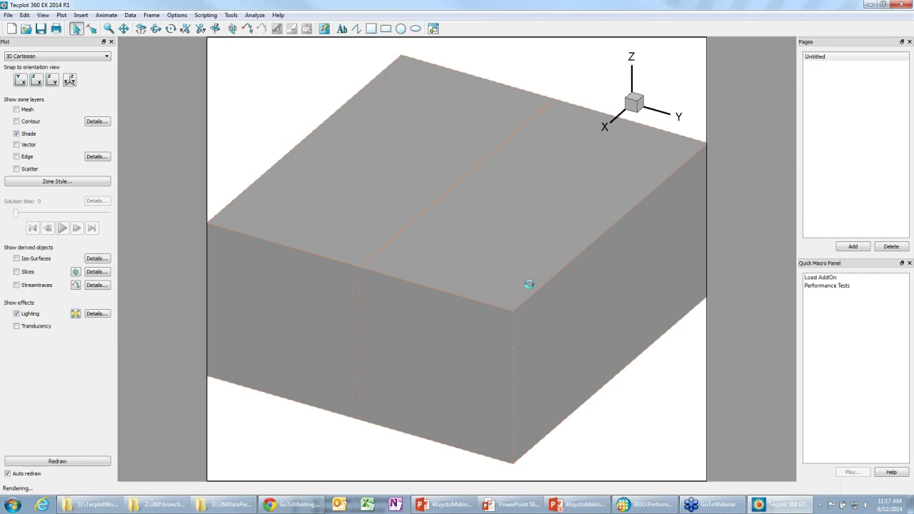
{"action": "right_click", "coordinate": [394, 185]}
{"action": "left_click", "coordinate": [408, 203]}
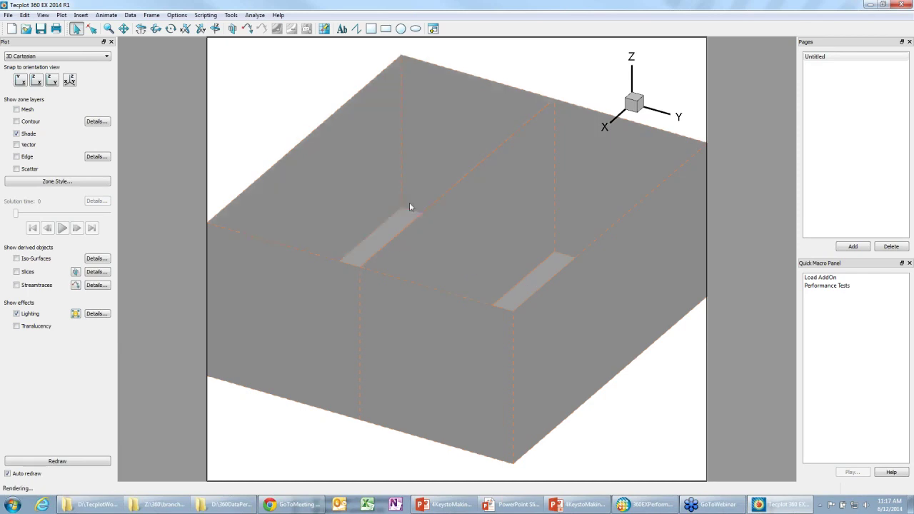
Deactivate the two overlapping zones on the central symmetry plane inside the domain box.
{"action": "right_click", "coordinate": [447, 226]}
{"action": "left_click", "coordinate": [476, 244]}
{"action": "right_click", "coordinate": [468, 247]}
{"action": "left_click", "coordinate": [490, 257]}
Deactivate the zones of the near Y side wall, both halves of the front X wall, and the opposite Y side wall.
{"action": "right_click", "coordinate": [537, 321]}
{"action": "left_click", "coordinate": [559, 341]}
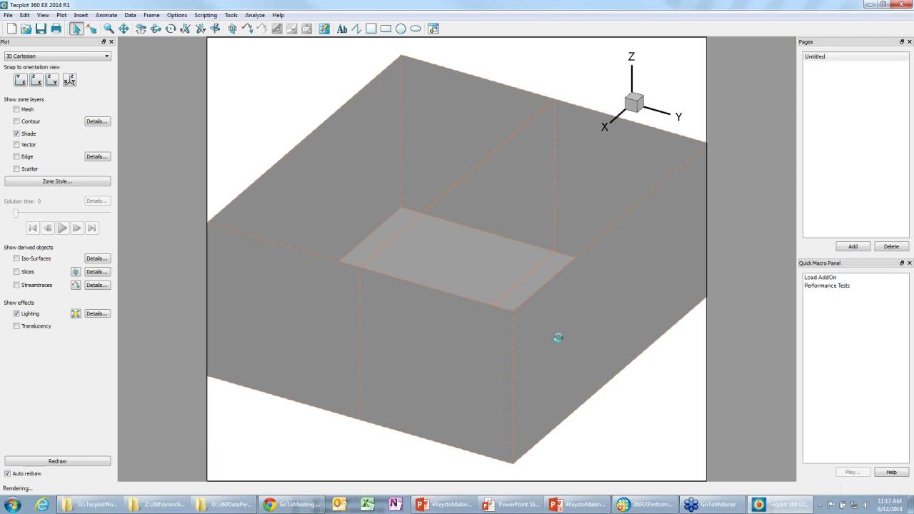
{"action": "right_click", "coordinate": [455, 329]}
{"action": "left_click", "coordinate": [476, 350]}
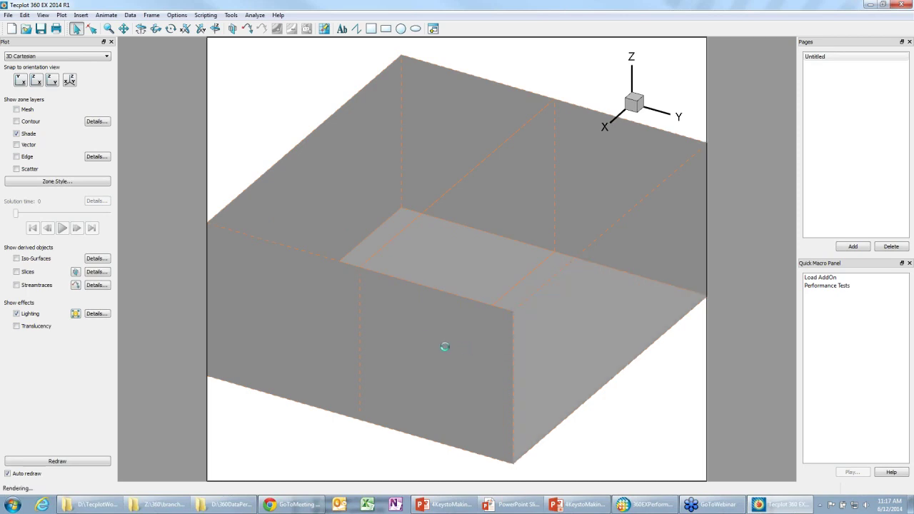
{"action": "right_click", "coordinate": [324, 320]}
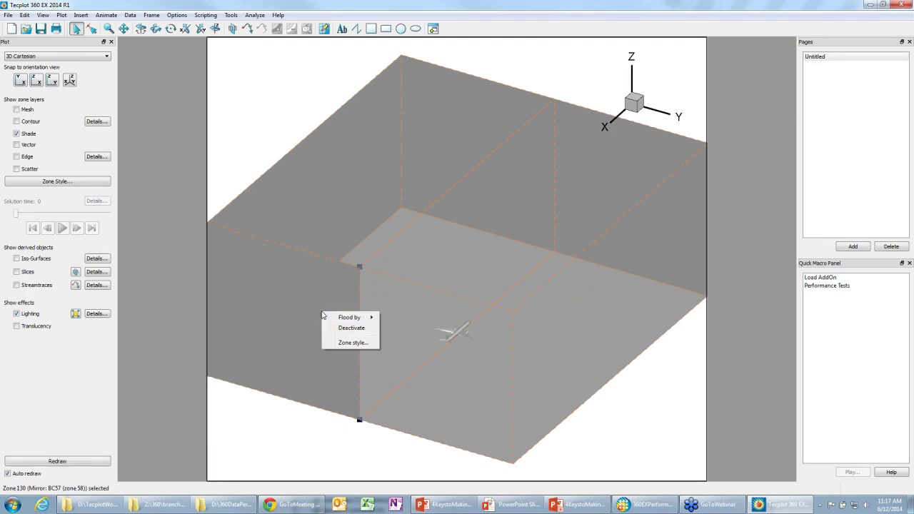
{"action": "left_click", "coordinate": [346, 329]}
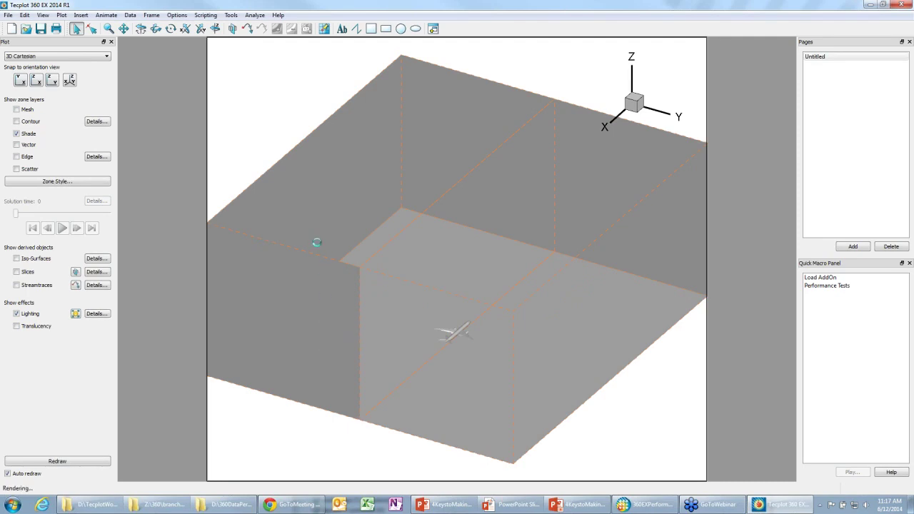
{"action": "right_click", "coordinate": [315, 243]}
{"action": "left_click", "coordinate": [333, 249]}
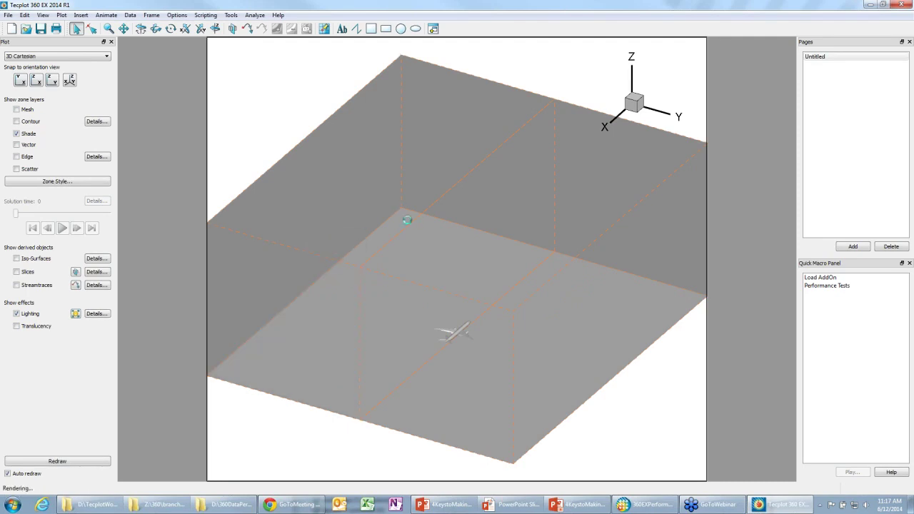
Deactivate both halves of the back X wall, hiding zone 57 (BC56) through the Zone Style settings.
{"action": "right_click", "coordinate": [504, 187]}
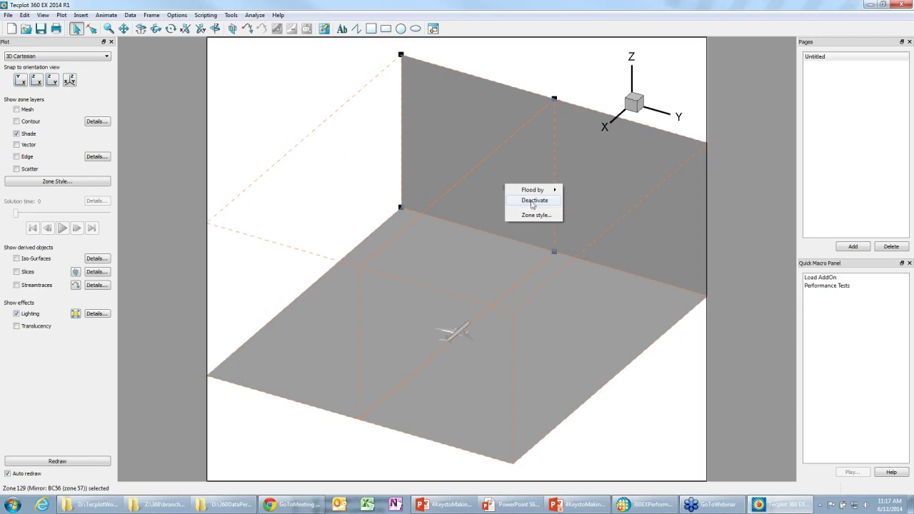
{"action": "left_click", "coordinate": [533, 200]}
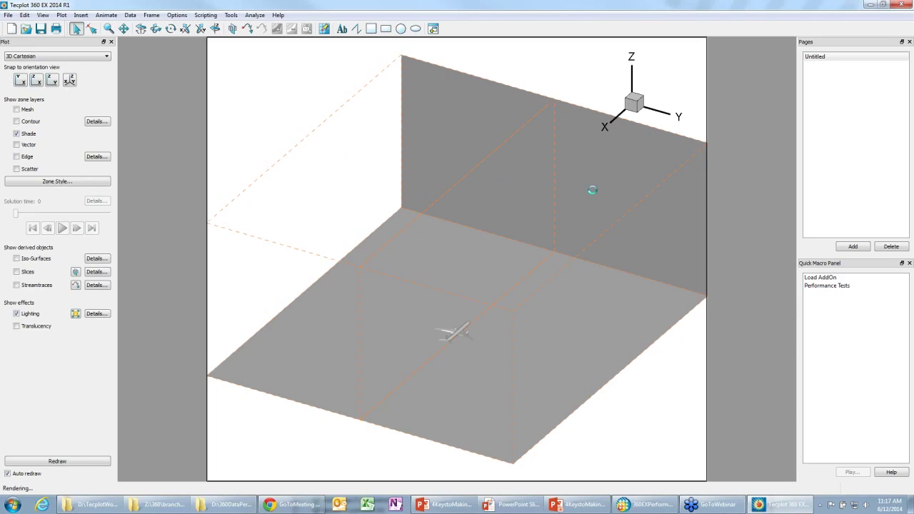
{"action": "double_click", "coordinate": [593, 189]}
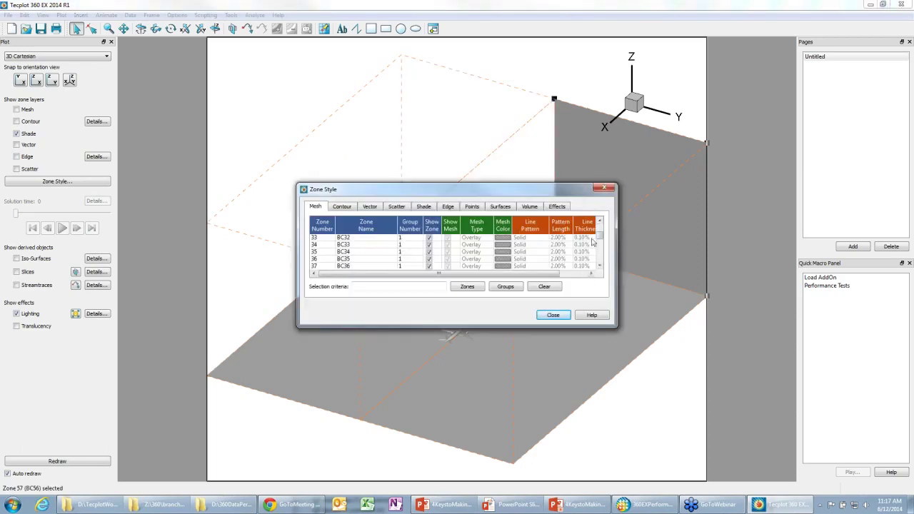
{"action": "left_click_drag", "start_coordinate": [560, 184], "coordinate": [567, 69]}
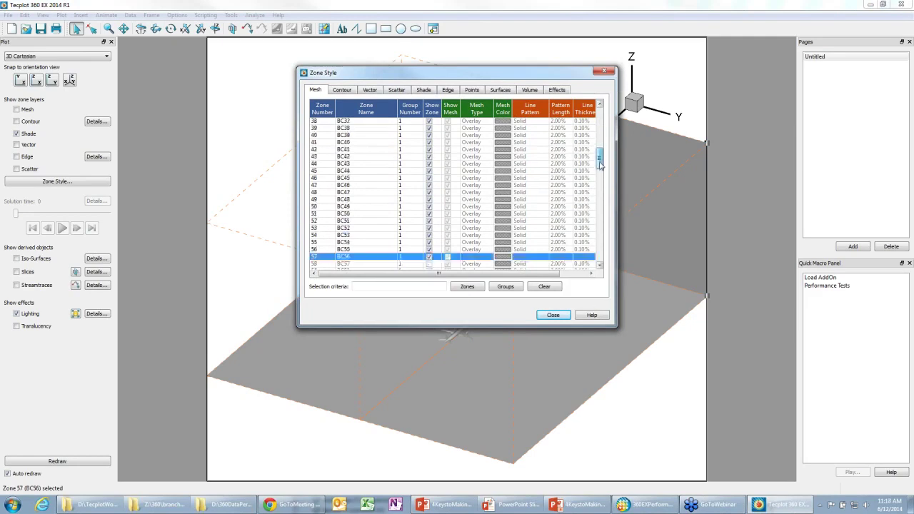
{"action": "left_click_drag", "start_coordinate": [599, 157], "coordinate": [600, 174]}
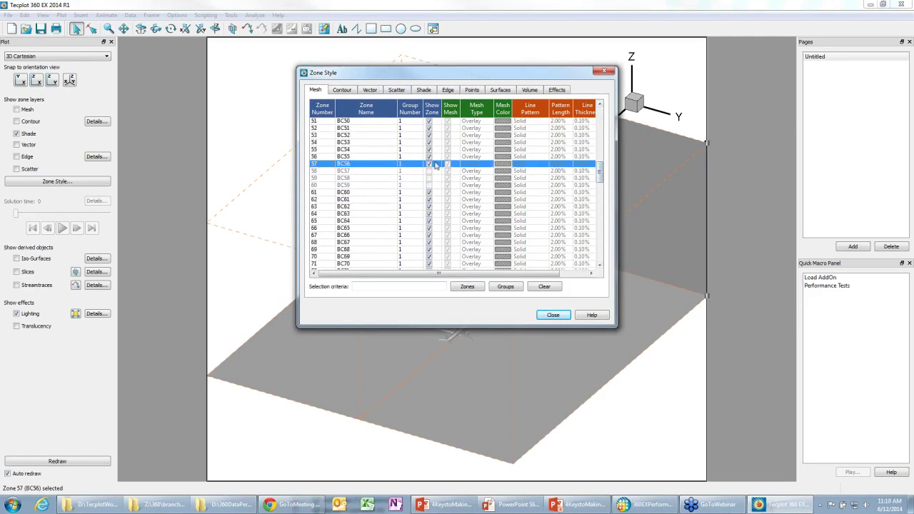
{"action": "left_click", "coordinate": [429, 164]}
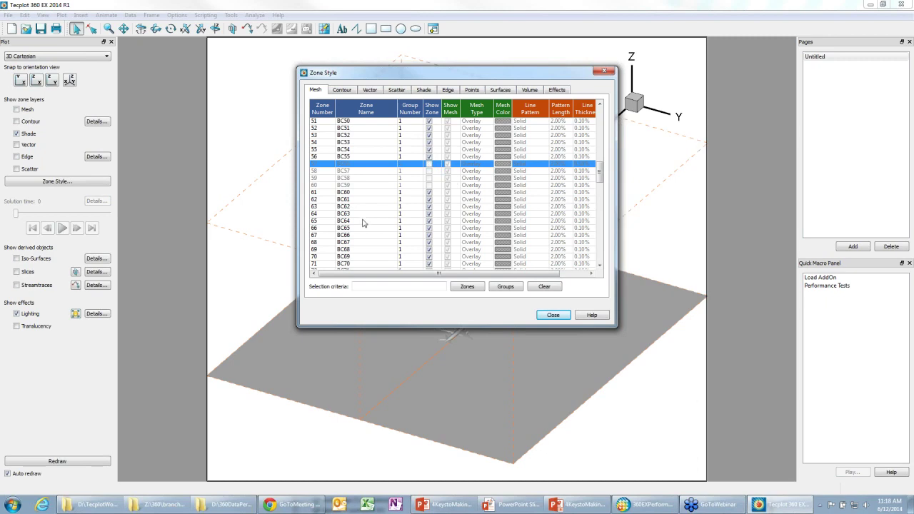
{"action": "scroll", "coordinate": [362, 223], "scroll_direction": "down", "scroll_amount": 3}
{"action": "scroll", "coordinate": [362, 223], "scroll_direction": "up", "scroll_amount": 20}
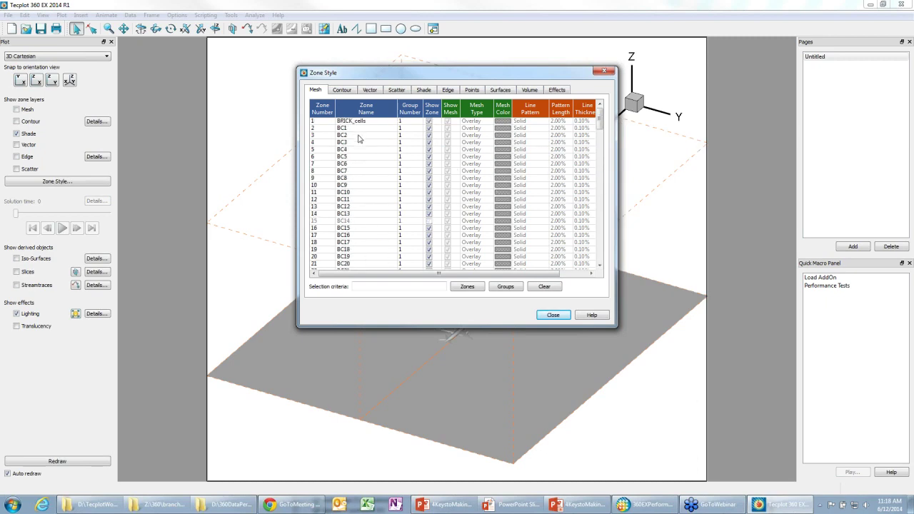
{"action": "left_click", "coordinate": [362, 186]}
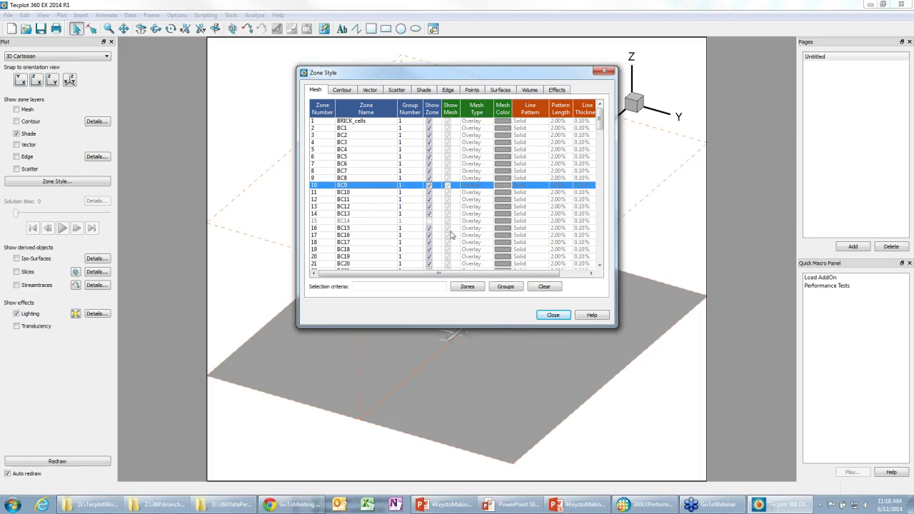
{"action": "left_click", "coordinate": [554, 315]}
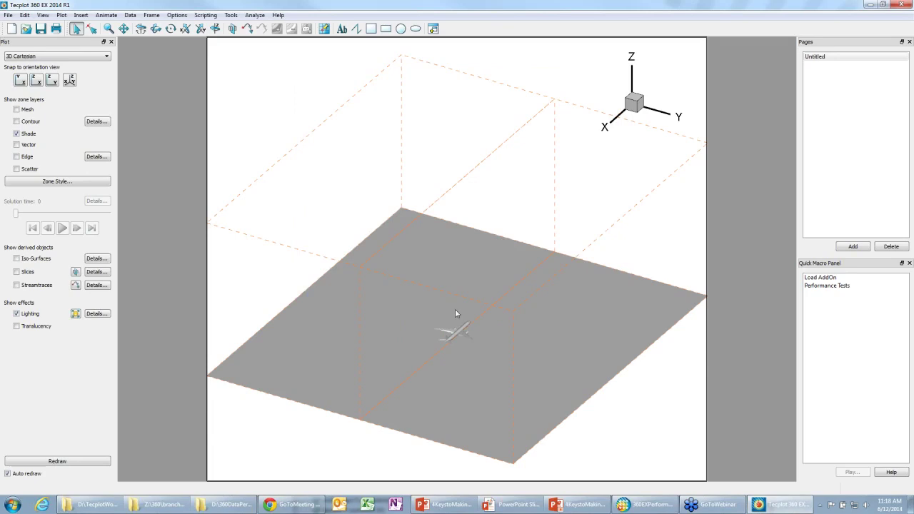
Turn on slices for the aircraft and activate the Slice tool.
{"action": "scroll", "coordinate": [457, 308], "scroll_direction": "up", "scroll_amount": 5}
{"action": "middle_click_drag", "start_coordinate": [466, 429], "coordinate": [623, 242]}
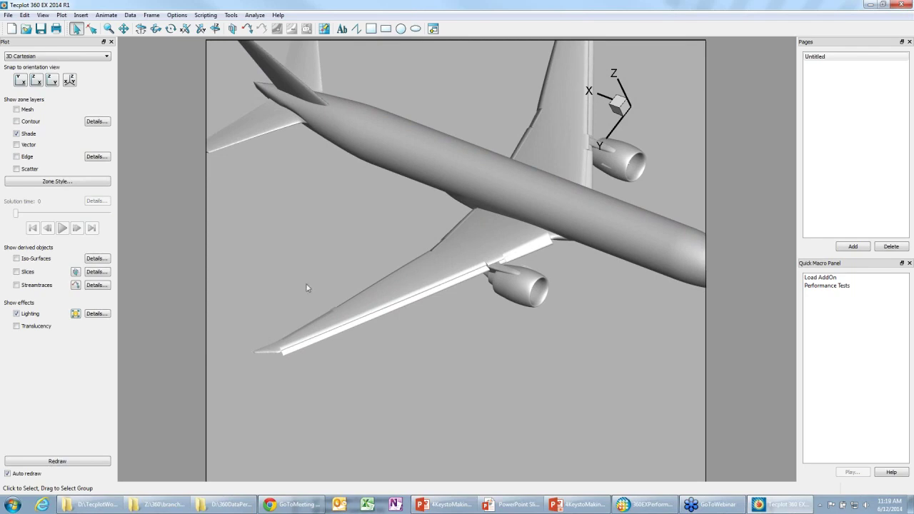
{"action": "left_click", "coordinate": [32, 272]}
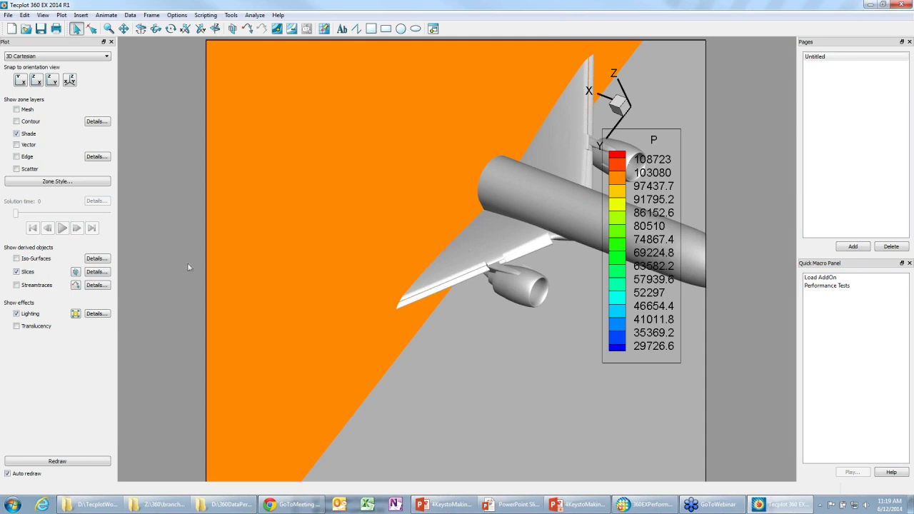
{"action": "left_click", "coordinate": [76, 272]}
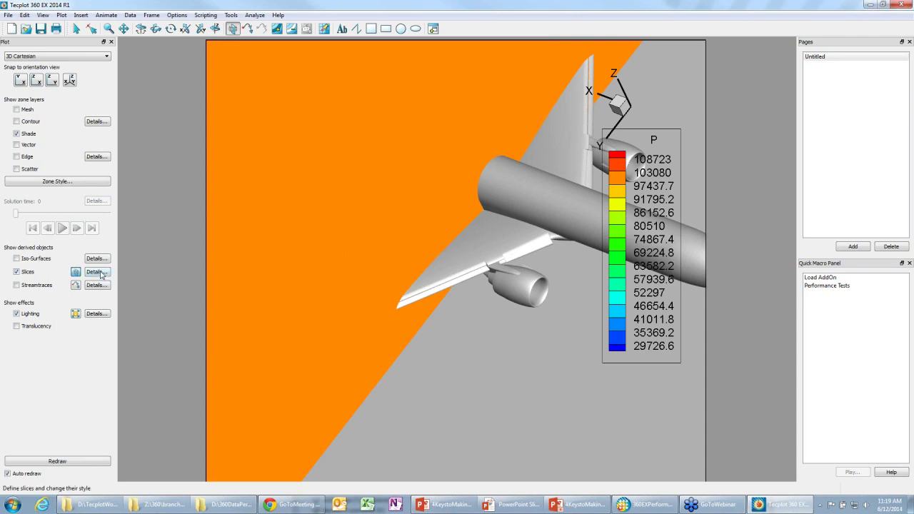
Set the slice location to Y-Planes and place the primary slice across the inboard wing at about Y 6.35.
{"action": "left_click", "coordinate": [98, 272]}
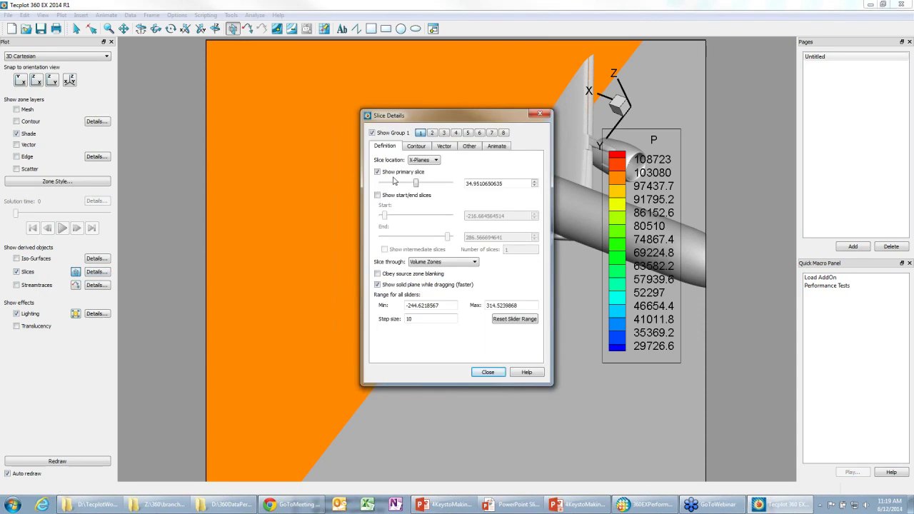
{"action": "left_click", "coordinate": [424, 160]}
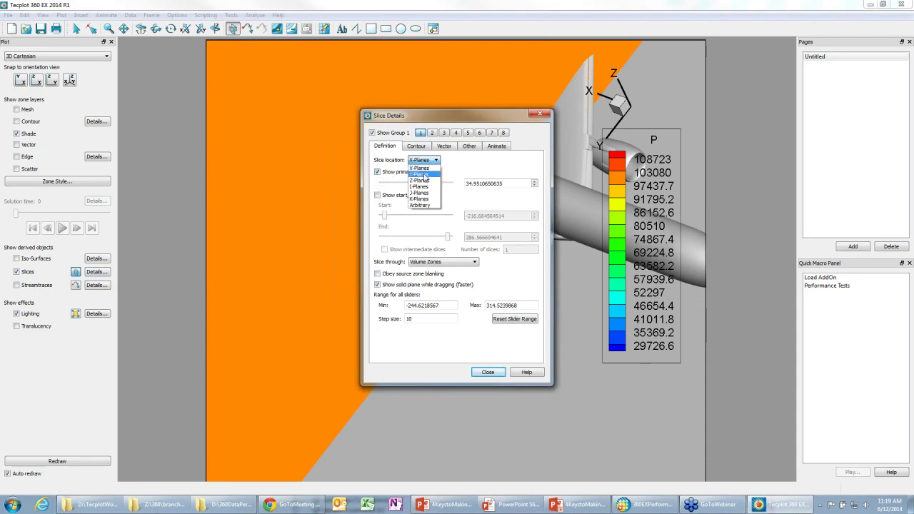
{"action": "left_click", "coordinate": [425, 167]}
{"action": "key", "text": "Down"}
{"action": "left_click_drag", "start_coordinate": [400, 115], "coordinate": [173, 140]}
{"action": "left_click", "coordinate": [498, 238]}
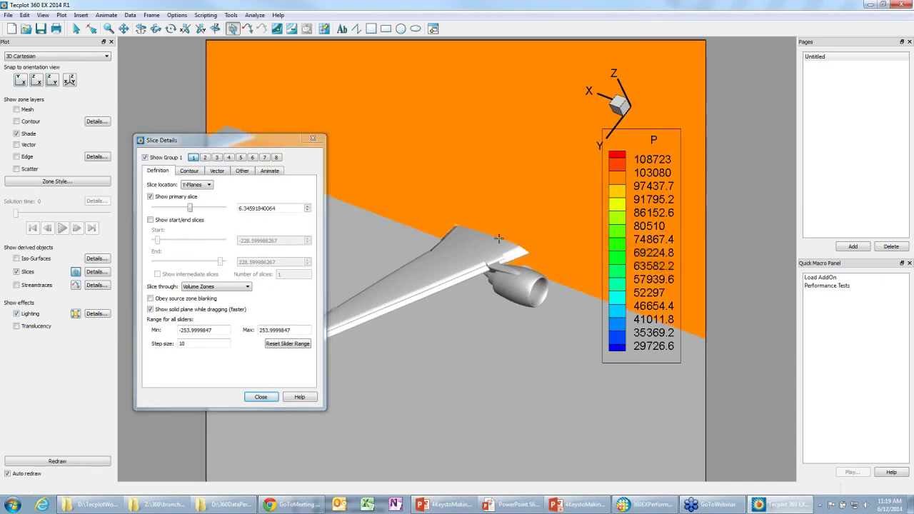
Make the slice cut through Surface Zones instead of volume zones.
{"action": "scroll", "coordinate": [474, 322], "scroll_direction": "up", "scroll_amount": 5}
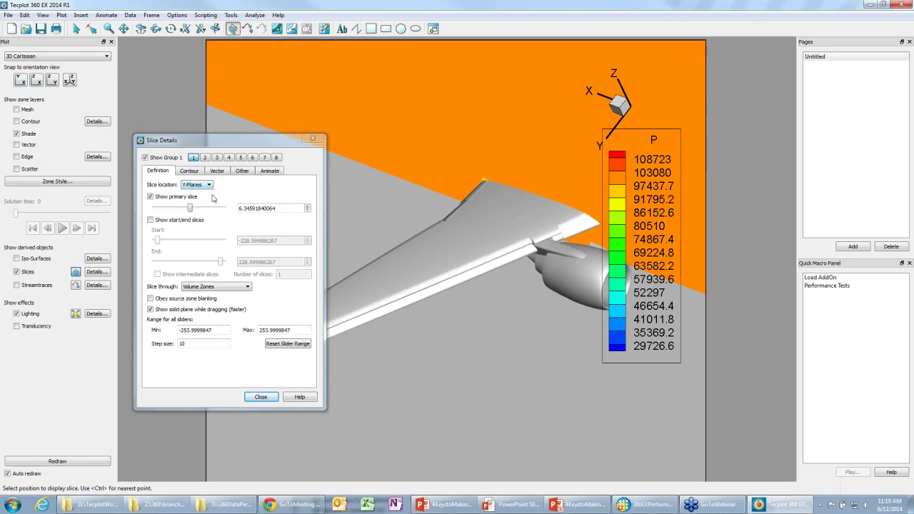
{"action": "left_click", "coordinate": [221, 287]}
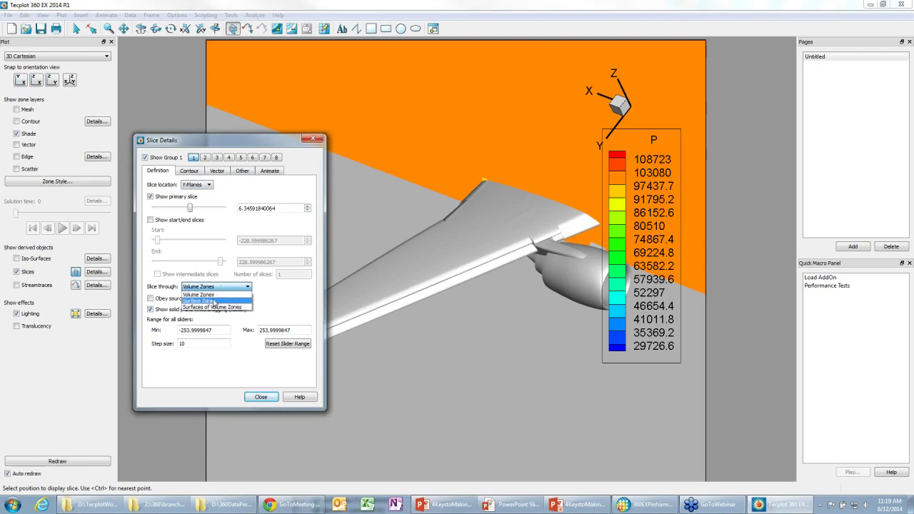
{"action": "left_click", "coordinate": [212, 301]}
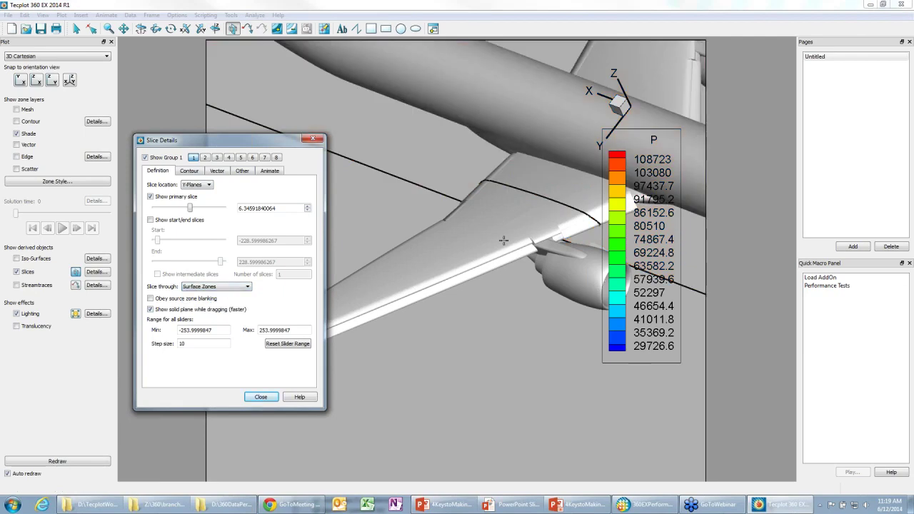
Deactivate the remaining floor zones of the domain box beneath the aircraft.
{"action": "left_click", "coordinate": [402, 213]}
{"action": "right_click", "coordinate": [402, 208]}
{"action": "left_click", "coordinate": [439, 228]}
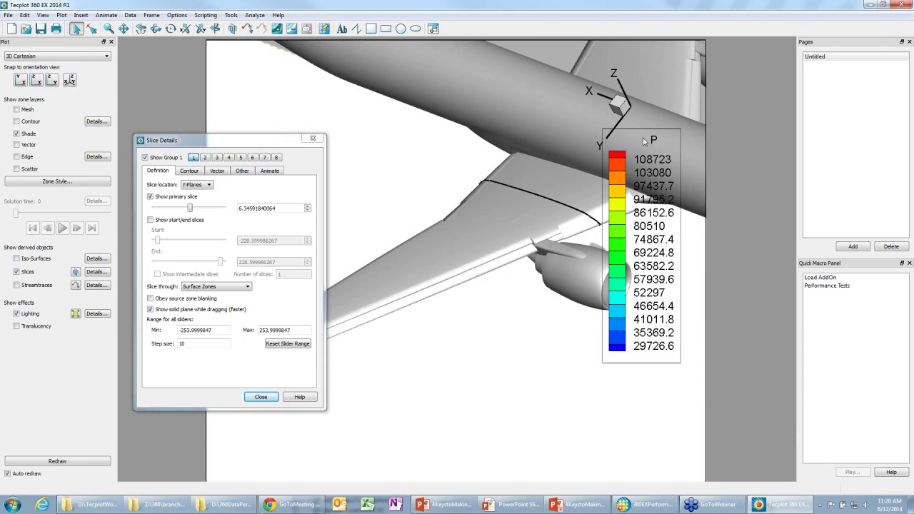
Give the contour legend a Filled box and move it to the plot frame's upper-left corner.
{"action": "right_click", "coordinate": [643, 138]}
{"action": "mouse_move", "coordinate": [662, 155]}
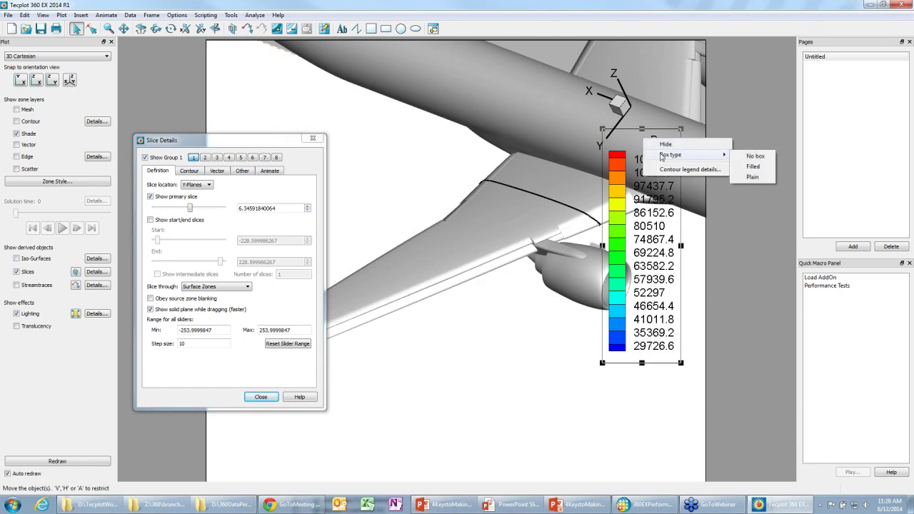
{"action": "left_click", "coordinate": [753, 166]}
{"action": "left_click_drag", "start_coordinate": [281, 143], "coordinate": [267, 116]}
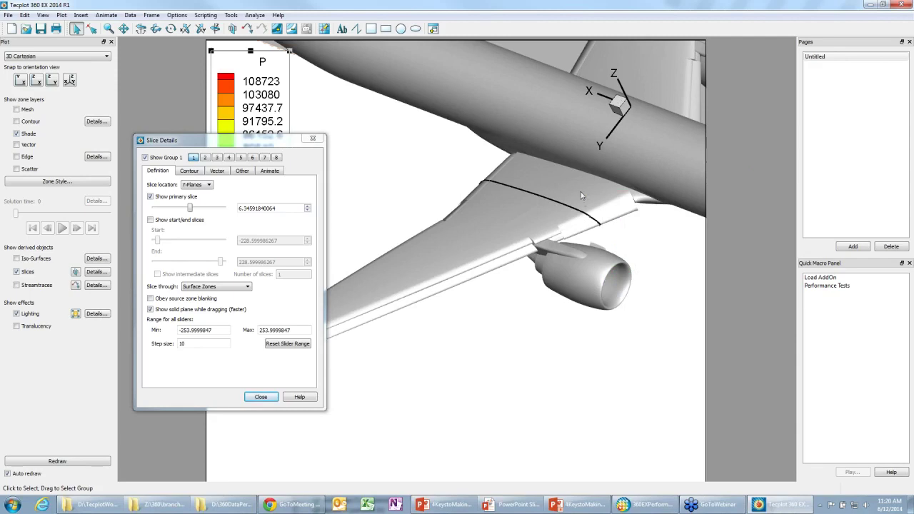
Show start and end slices on the wing, placing the end slice near the wingtip at about Y 27.4.
{"action": "left_click_drag", "start_coordinate": [232, 142], "coordinate": [100, 178]}
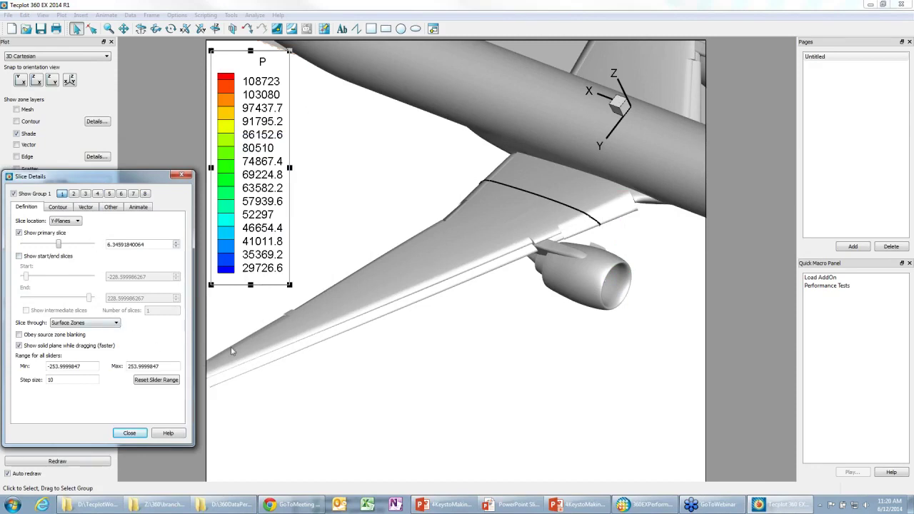
{"action": "left_click_drag", "start_coordinate": [135, 176], "coordinate": [205, 372]}
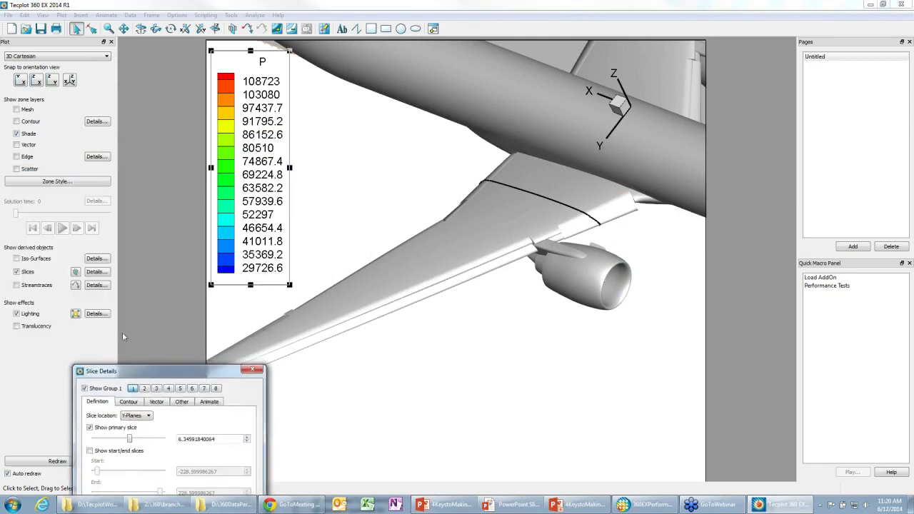
{"action": "left_click", "coordinate": [76, 271]}
{"action": "left_click", "coordinate": [239, 347]}
{"action": "left_click_drag", "start_coordinate": [240, 347], "coordinate": [335, 342]}
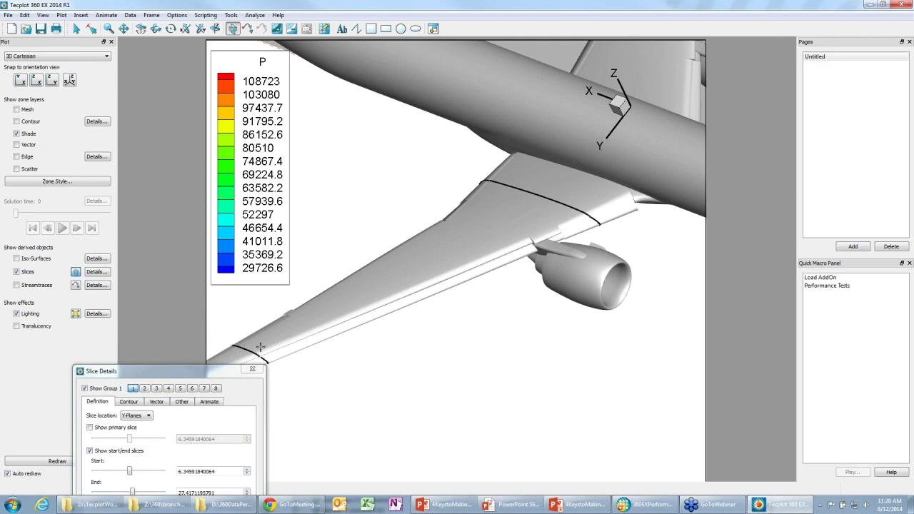
Turn off the slice edges and show the slice mesh with Multi 1 contour coloring.
{"action": "left_click", "coordinate": [184, 402]}
{"action": "left_click_drag", "start_coordinate": [187, 374], "coordinate": [191, 254]}
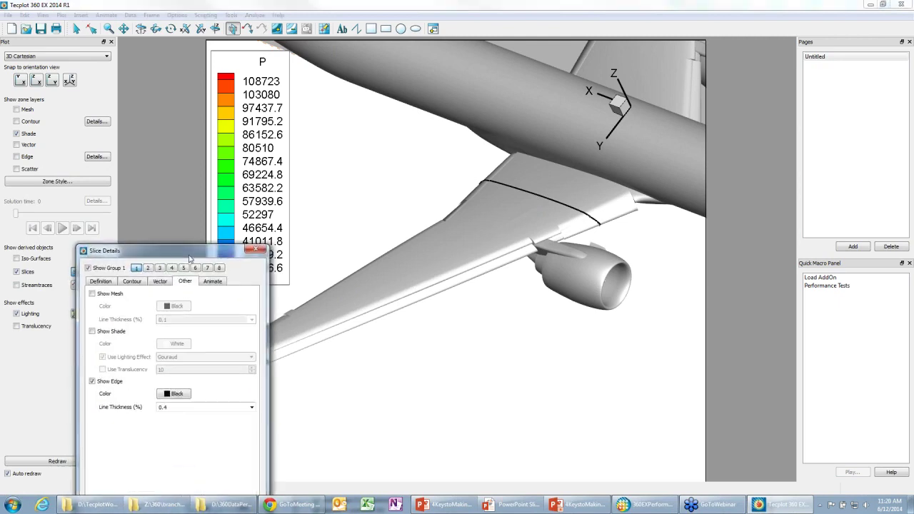
{"action": "left_click", "coordinate": [105, 380]}
{"action": "left_click", "coordinate": [107, 295]}
{"action": "left_click", "coordinate": [170, 307]}
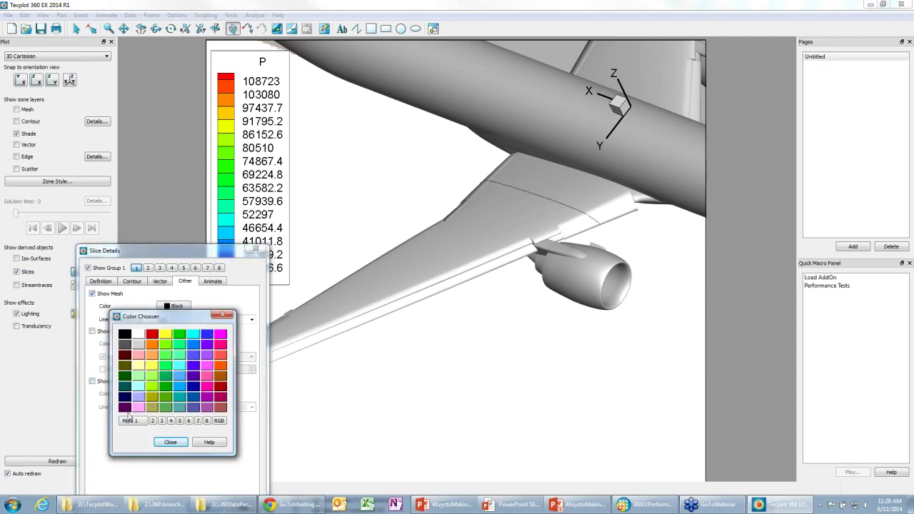
{"action": "left_click", "coordinate": [131, 417]}
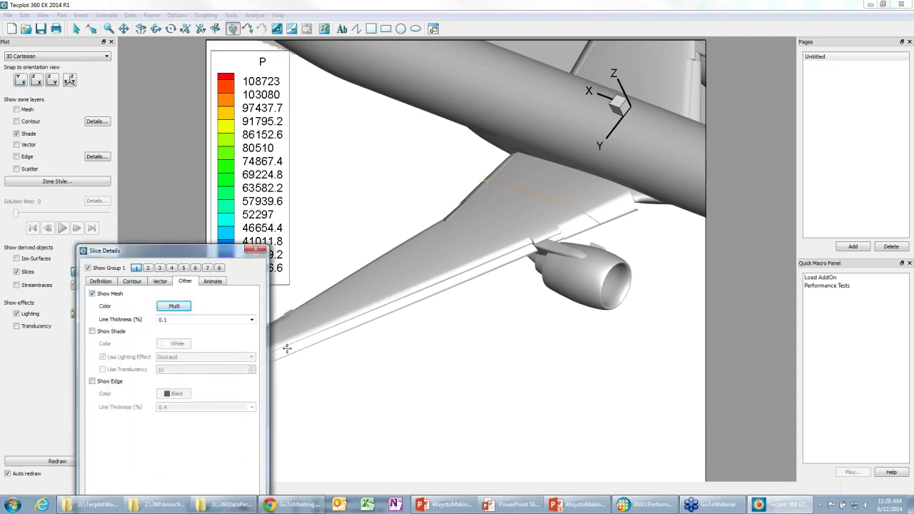
Set the slice mesh line thickness to 0.4%.
{"action": "left_click", "coordinate": [215, 320]}
{"action": "left_click", "coordinate": [251, 319]}
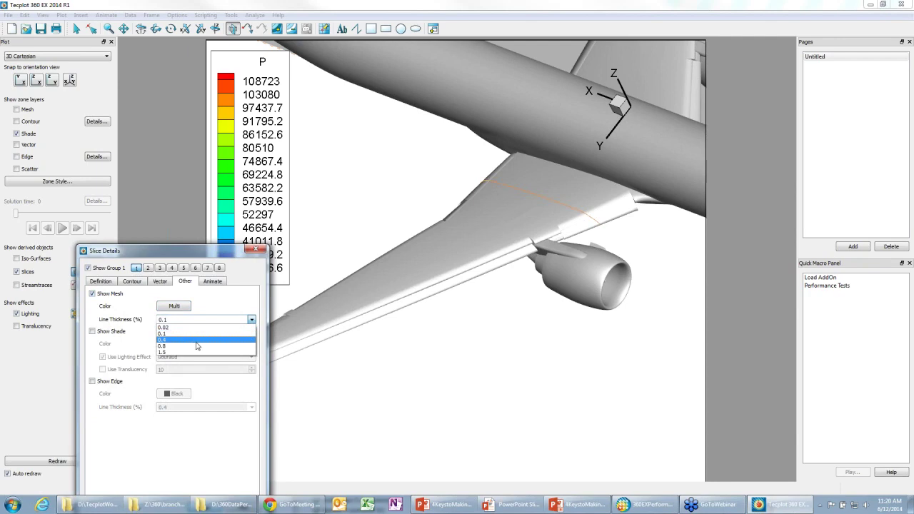
{"action": "left_click", "coordinate": [192, 343]}
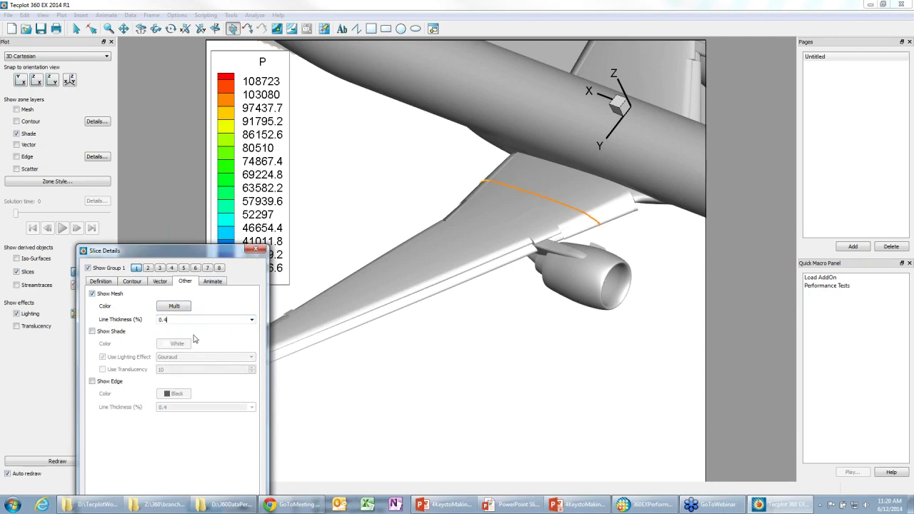
{"action": "left_click_drag", "start_coordinate": [206, 251], "coordinate": [130, 214]}
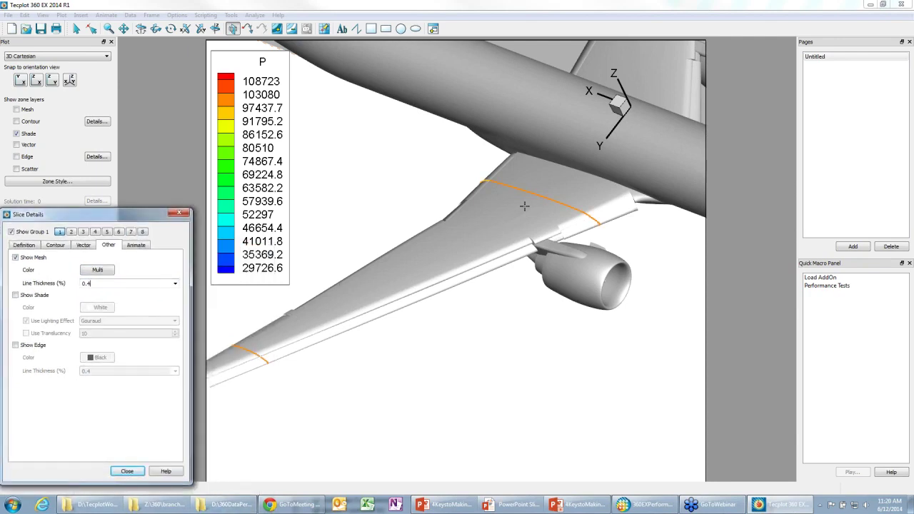
Show 19 intermediate slices and reposition the start slice at the wing root and the end slice at the wingtip.
{"action": "left_click", "coordinate": [31, 246]}
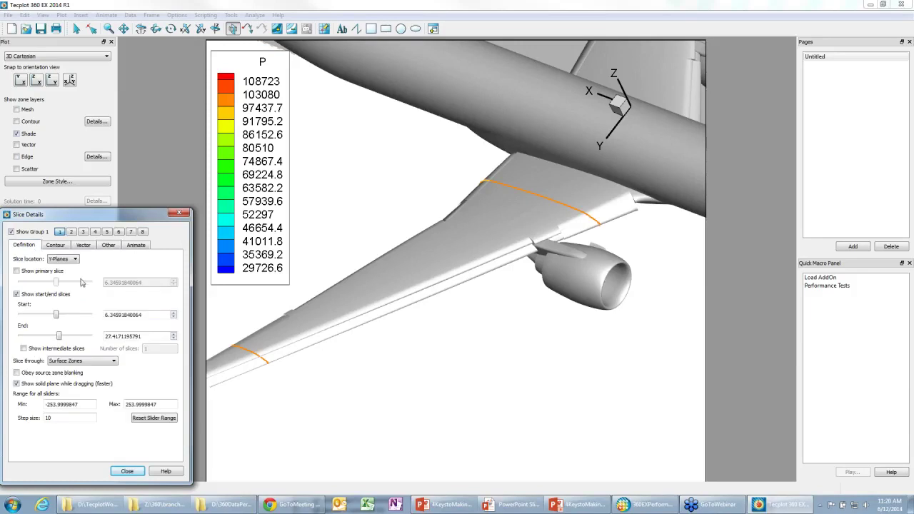
{"action": "left_click", "coordinate": [49, 348]}
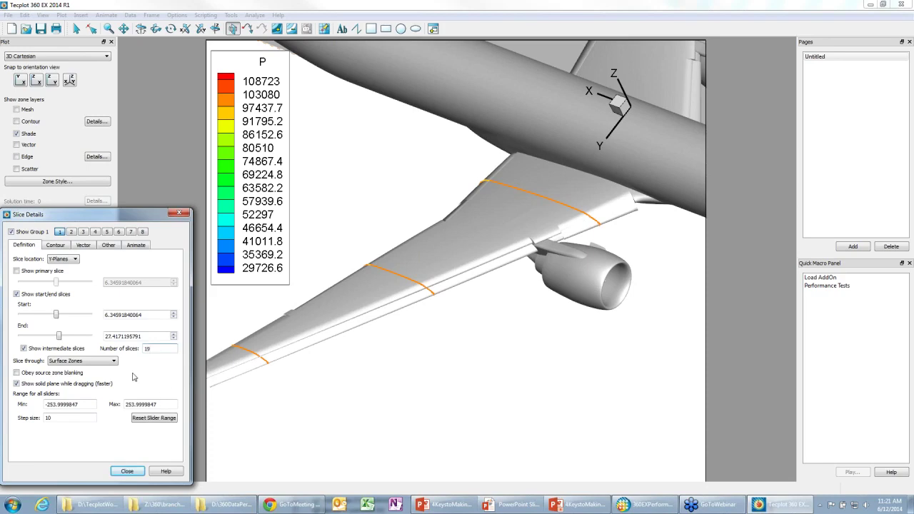
{"action": "left_click", "coordinate": [127, 472]}
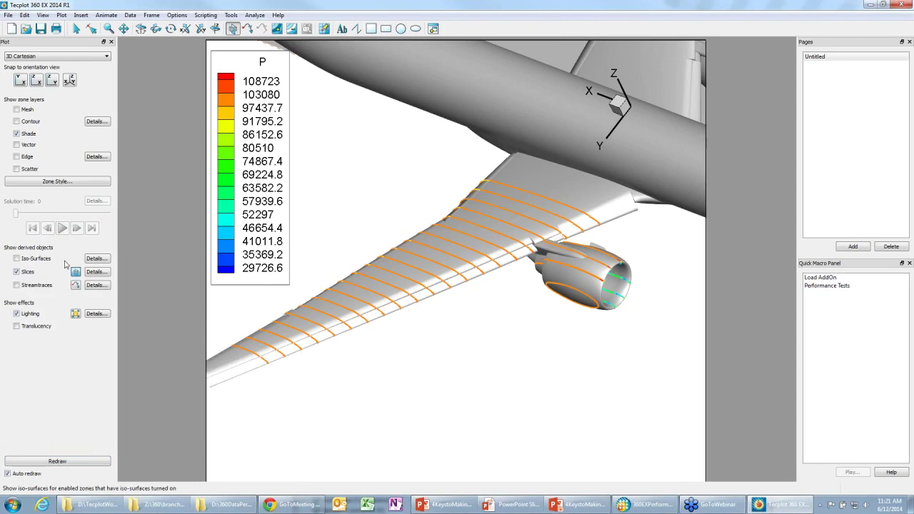
{"action": "left_click", "coordinate": [598, 181]}
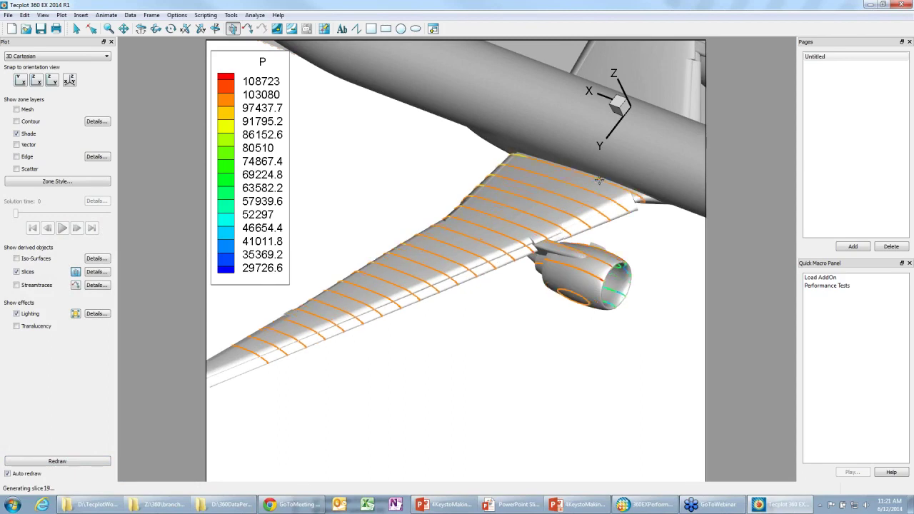
{"action": "left_click", "coordinate": [213, 368]}
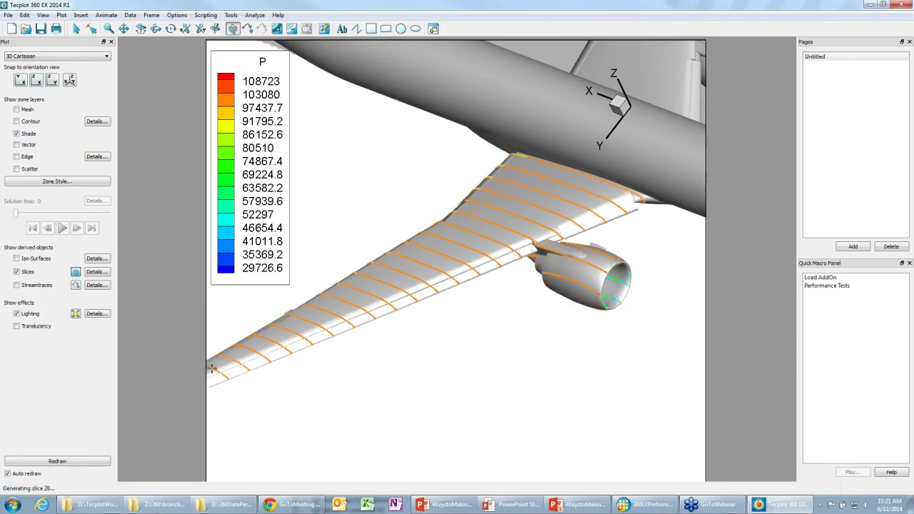
Extract all the current wing slices into new zones.
{"action": "left_click_drag", "start_coordinate": [380, 369], "coordinate": [444, 311]}
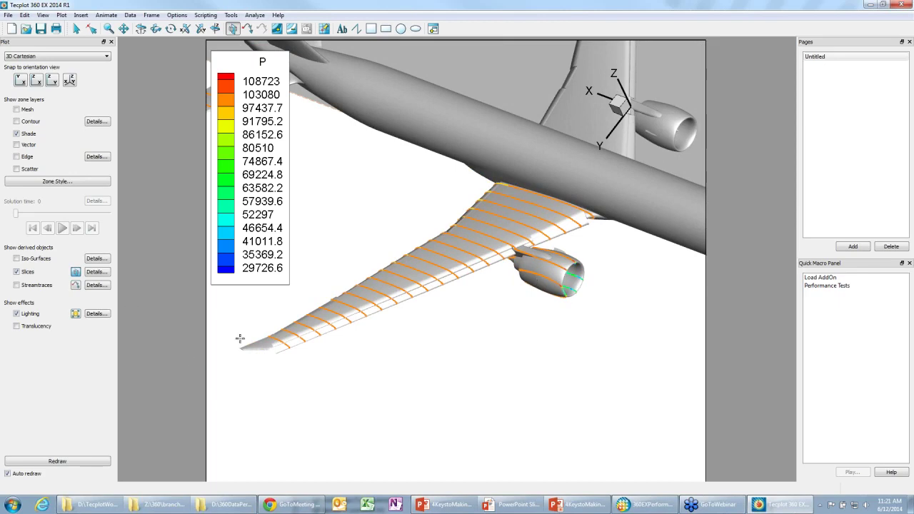
{"action": "key", "text": "s"}
{"action": "left_click", "coordinate": [456, 264]}
{"action": "right_click", "coordinate": [456, 261]}
{"action": "mouse_move", "coordinate": [465, 267]}
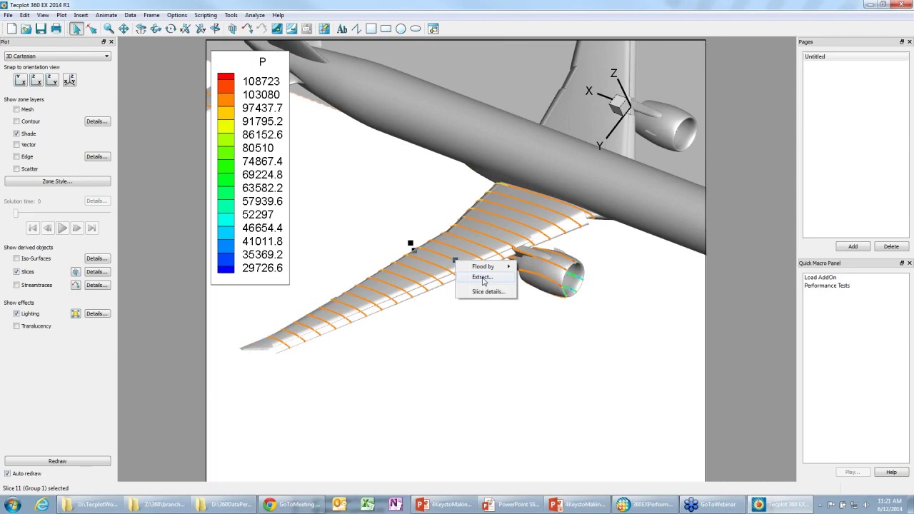
{"action": "left_click", "coordinate": [483, 278]}
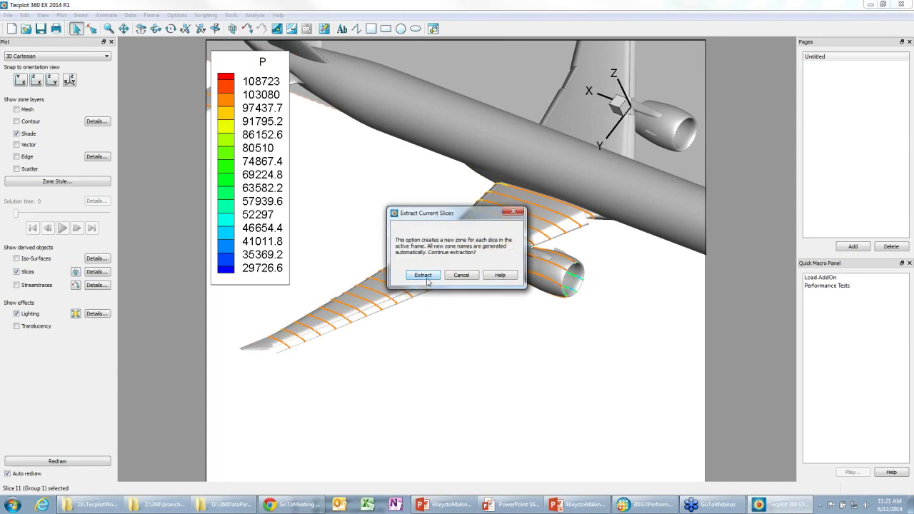
{"action": "left_click", "coordinate": [426, 279]}
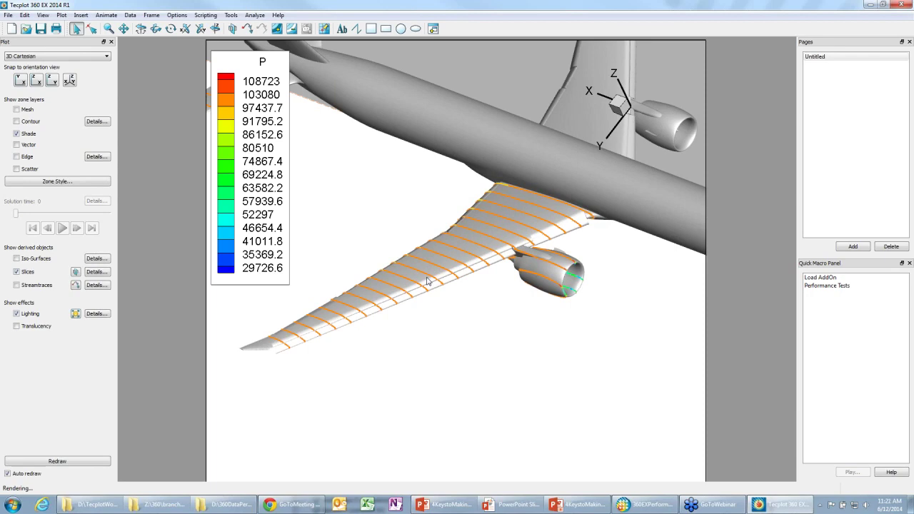
Rename the Untitled page as 3D Volume.
{"action": "left_click", "coordinate": [824, 57]}
{"action": "left_click", "coordinate": [826, 57]}
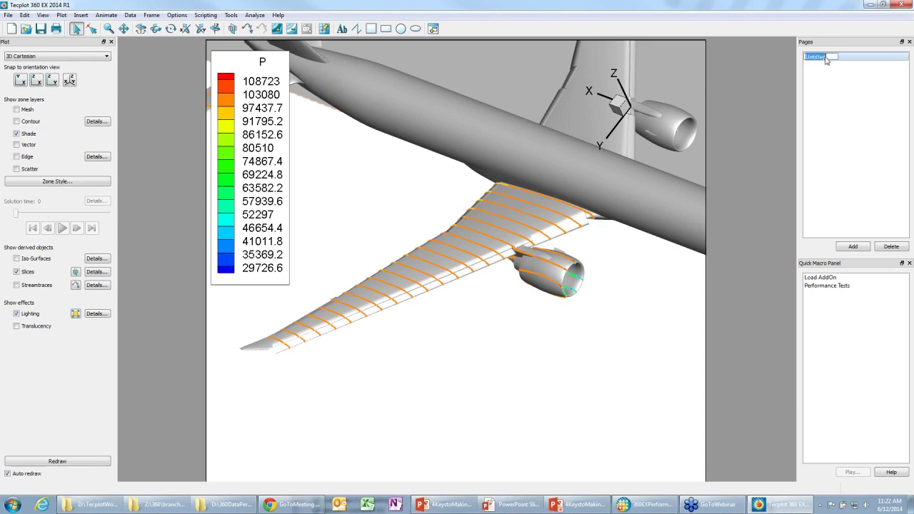
{"action": "type", "text": "3D Volume"}
{"action": "key", "text": "Return"}
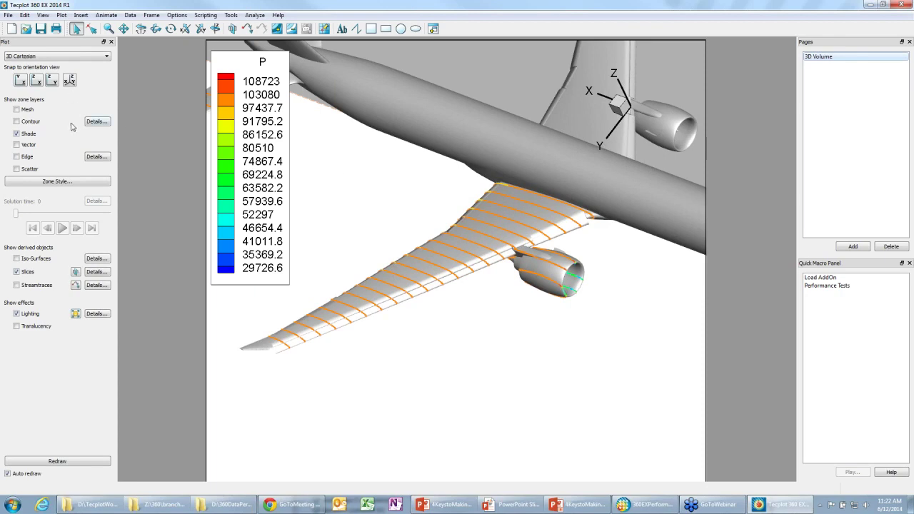
Create a new frame below the engine and lower its upper edge to clear the nacelle.
{"action": "left_click", "coordinate": [434, 28]}
{"action": "left_click_drag", "start_coordinate": [507, 341], "coordinate": [701, 480]}
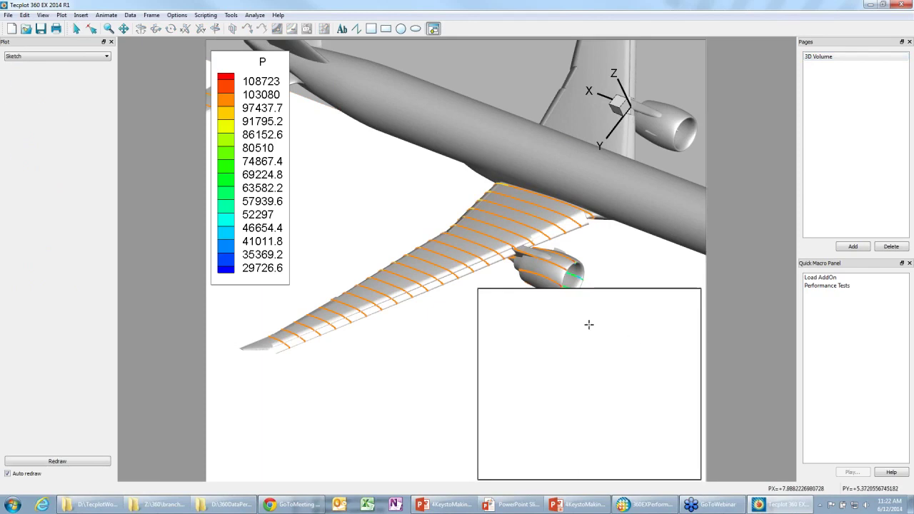
{"action": "key", "text": "Escape"}
{"action": "left_click", "coordinate": [586, 289]}
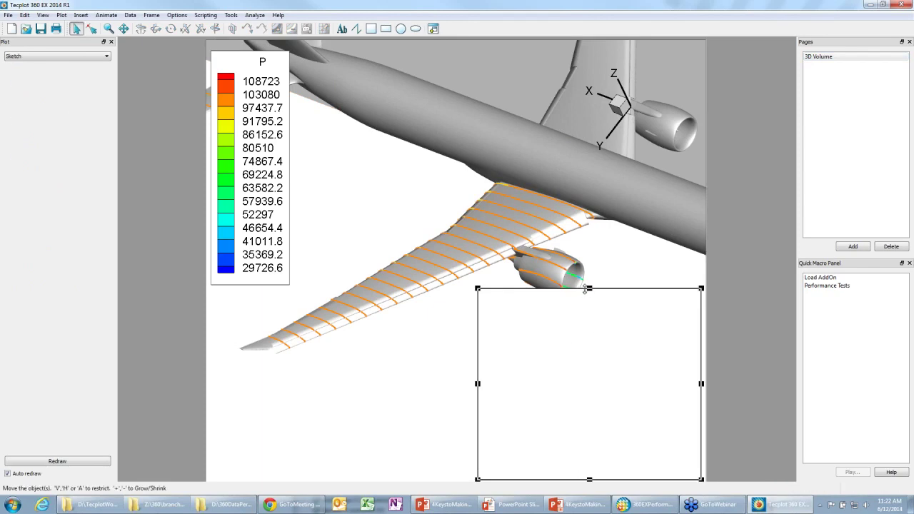
{"action": "left_click_drag", "start_coordinate": [586, 289], "coordinate": [588, 304]}
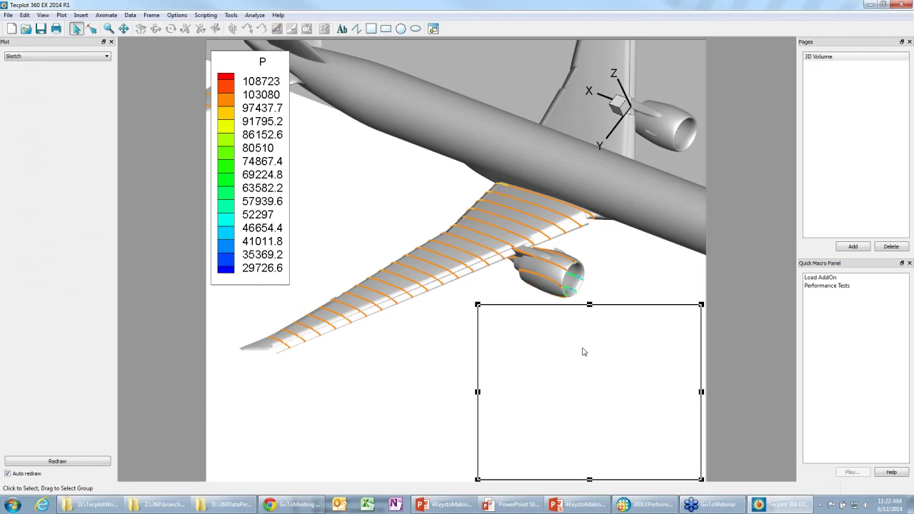
Make the new frame an XY Line plot mapping X against P for all linear zones.
{"action": "left_click", "coordinate": [71, 56]}
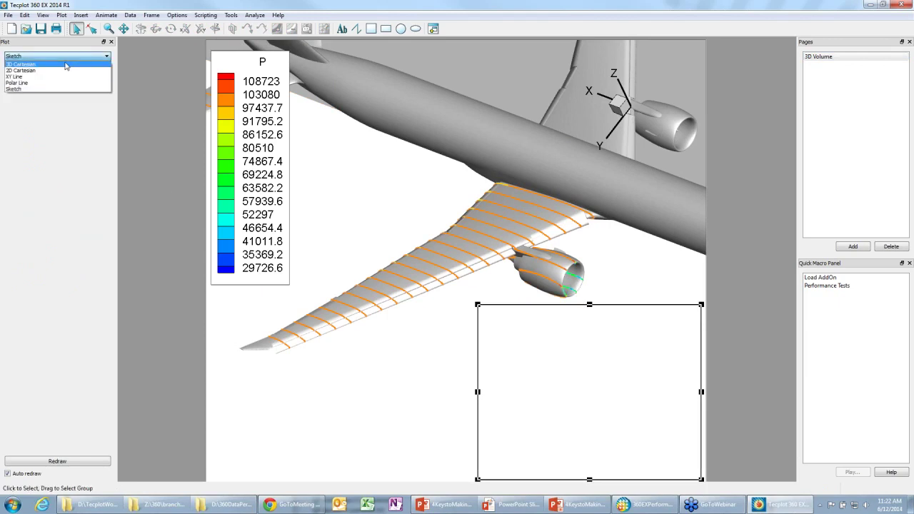
{"action": "left_click", "coordinate": [65, 64]}
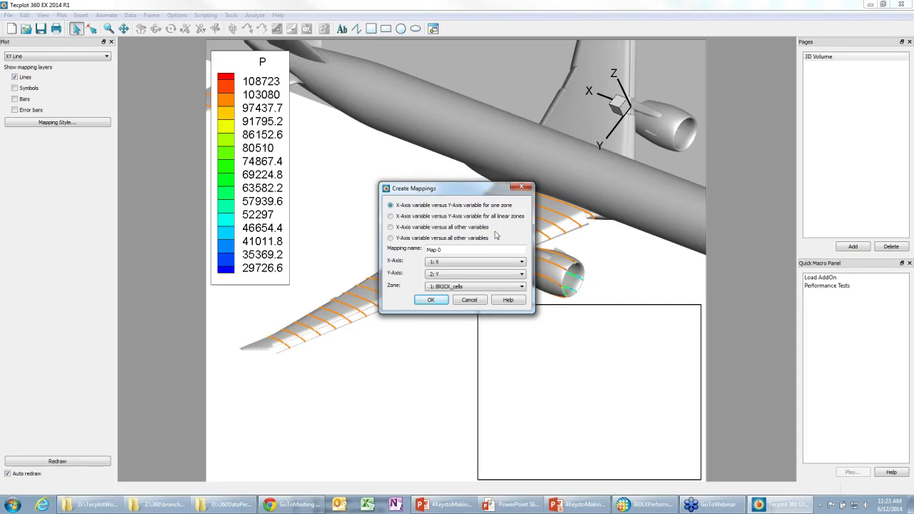
{"action": "left_click", "coordinate": [479, 219]}
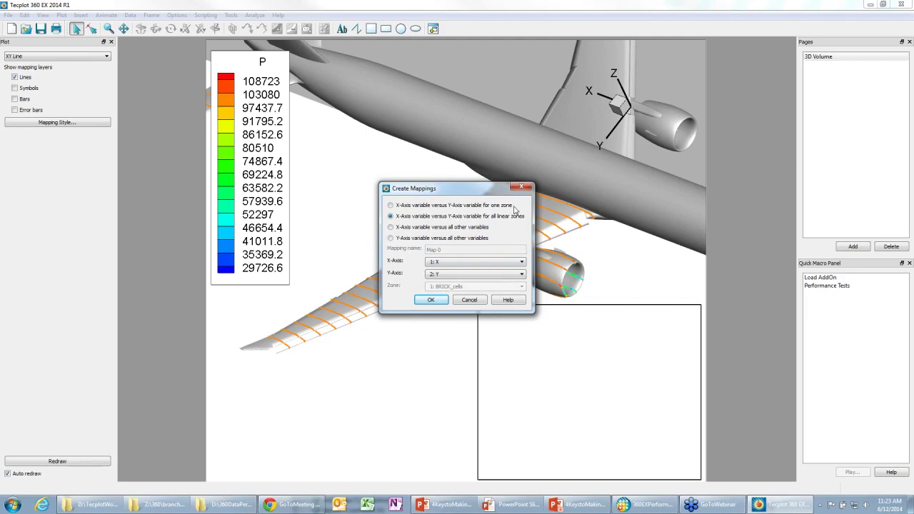
{"action": "left_click", "coordinate": [467, 275]}
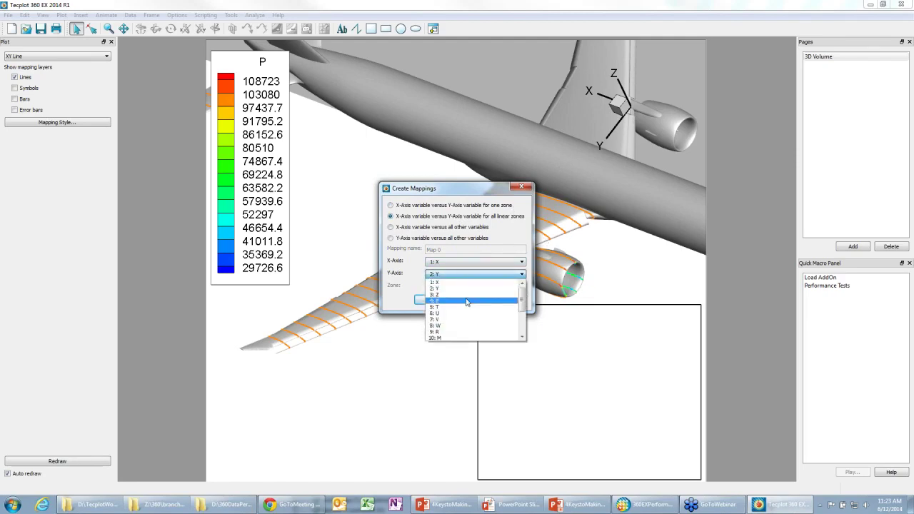
{"action": "scroll", "coordinate": [467, 302], "scroll_direction": "down", "scroll_amount": 3}
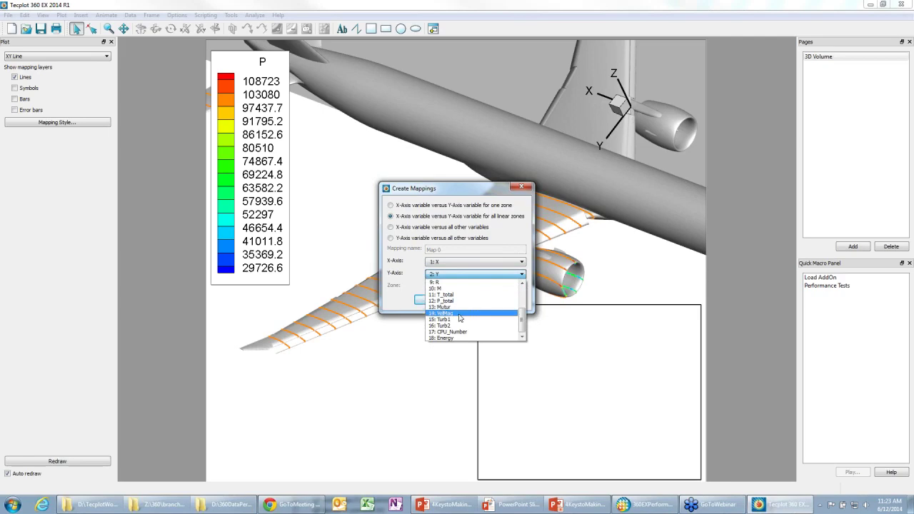
{"action": "scroll", "coordinate": [461, 316], "scroll_direction": "up", "scroll_amount": 3}
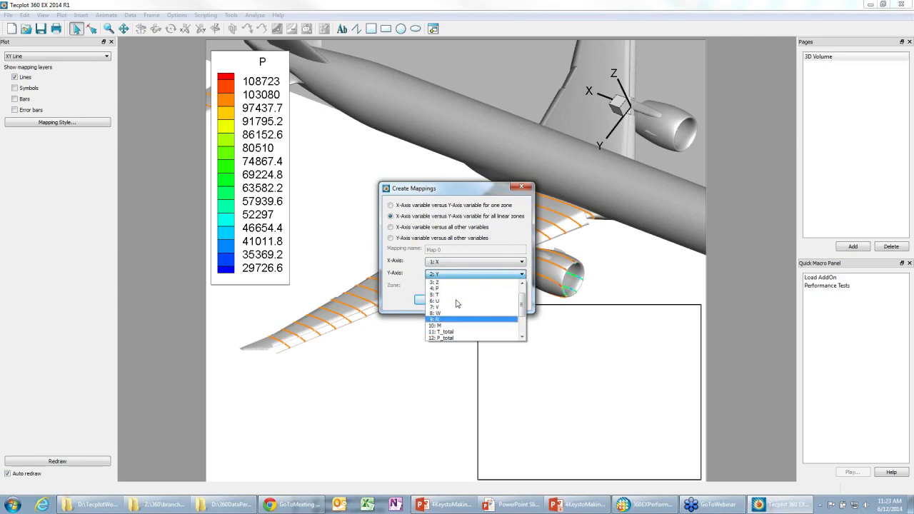
{"action": "left_click", "coordinate": [442, 300]}
{"action": "left_click", "coordinate": [431, 300]}
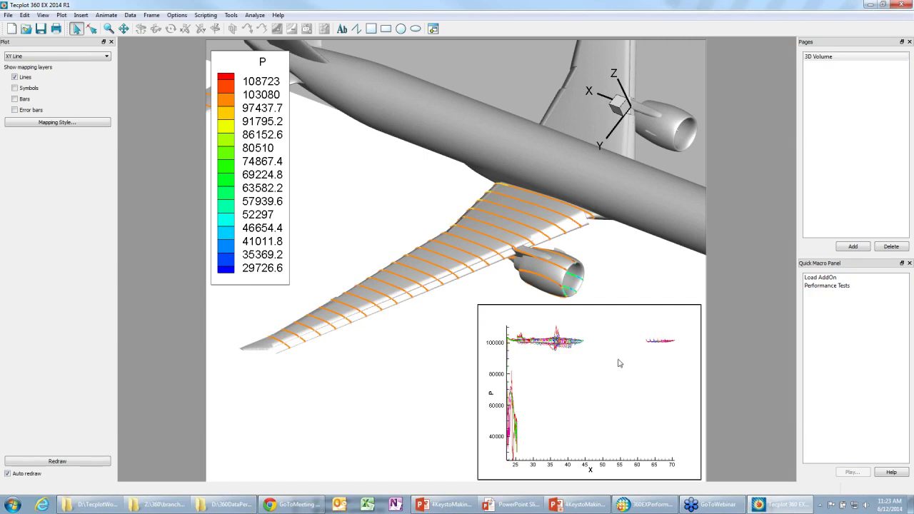
Deactivate line maps in the XY plot that reach the engine and tail regions, including the slice at Y=8.6371.
{"action": "right_click", "coordinate": [510, 405]}
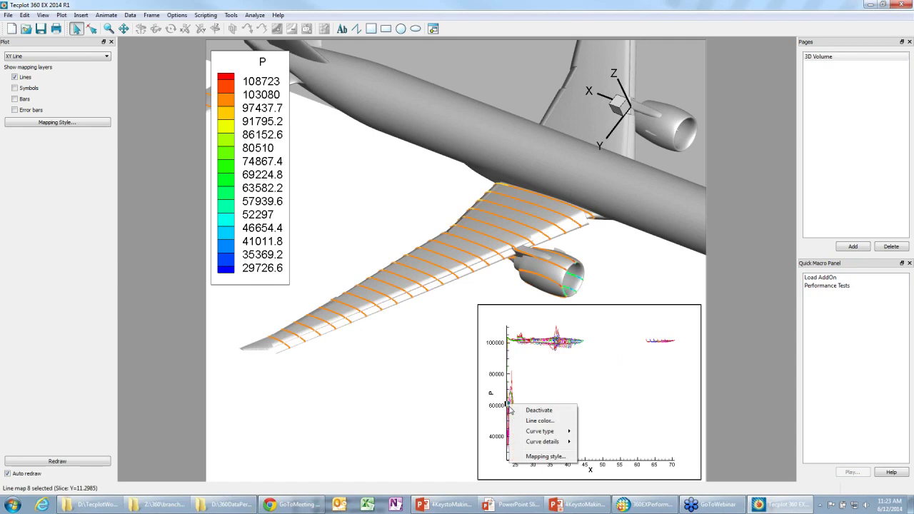
{"action": "key", "text": "Escape"}
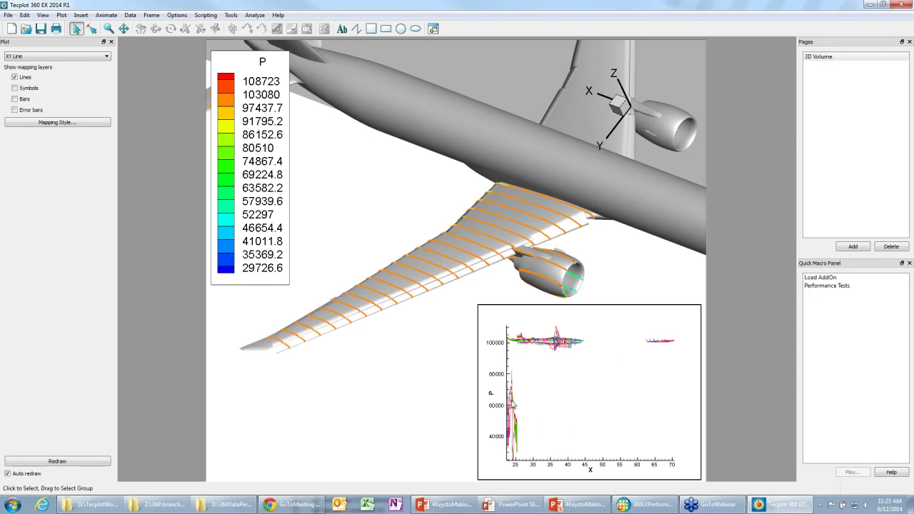
{"action": "right_click", "coordinate": [658, 344]}
{"action": "left_click", "coordinate": [661, 348]}
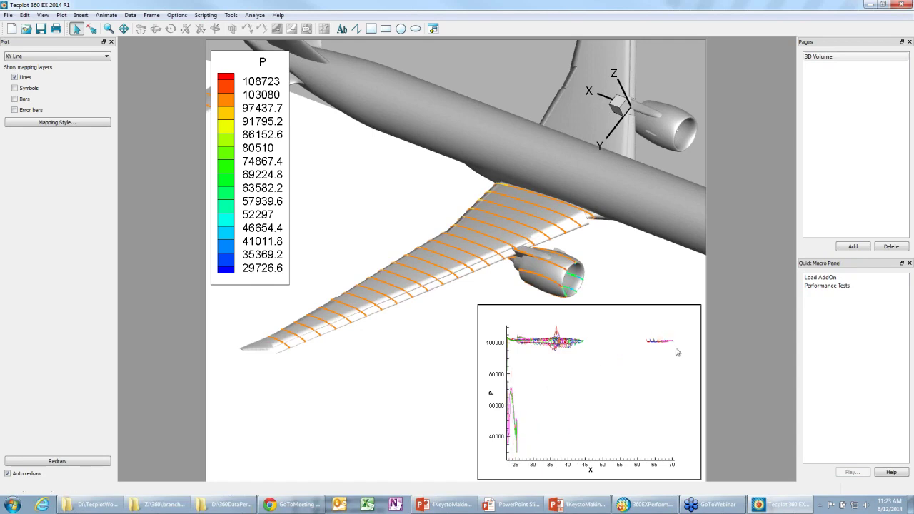
{"action": "right_click", "coordinate": [661, 346]}
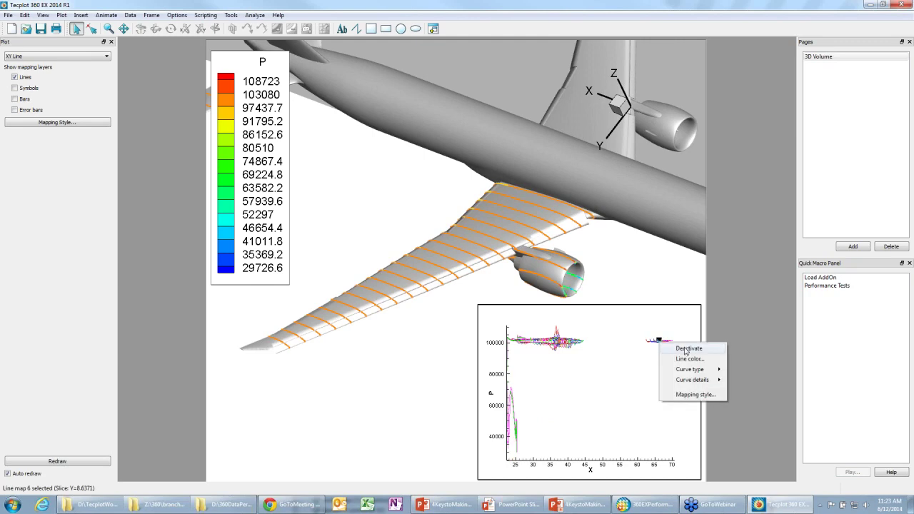
{"action": "left_click", "coordinate": [684, 348]}
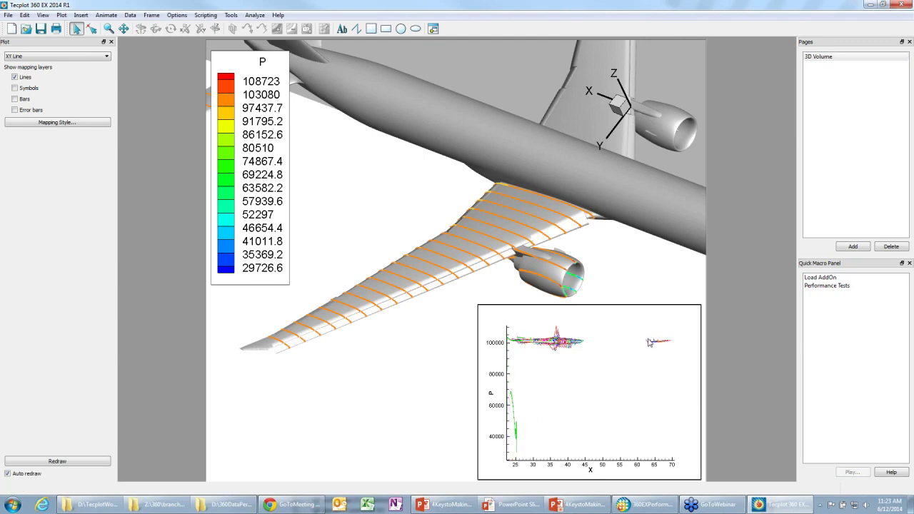
Deactivate the remaining line maps beyond X 60 and the low-pressure engine line near X 25.
{"action": "right_click", "coordinate": [651, 344]}
{"action": "left_click", "coordinate": [651, 343]}
{"action": "right_click", "coordinate": [651, 343]}
{"action": "left_click", "coordinate": [653, 342]}
{"action": "right_click", "coordinate": [657, 341]}
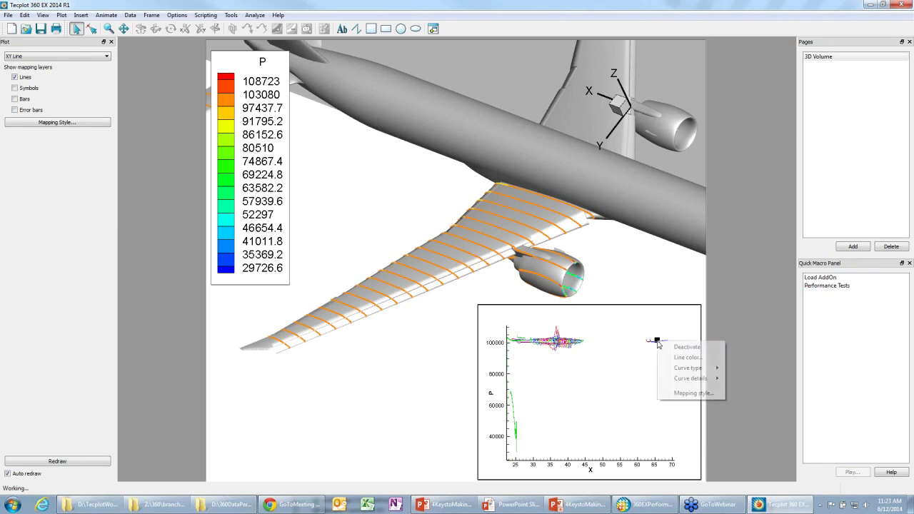
{"action": "left_click", "coordinate": [679, 348]}
{"action": "right_click", "coordinate": [657, 340]}
{"action": "left_click", "coordinate": [682, 348]}
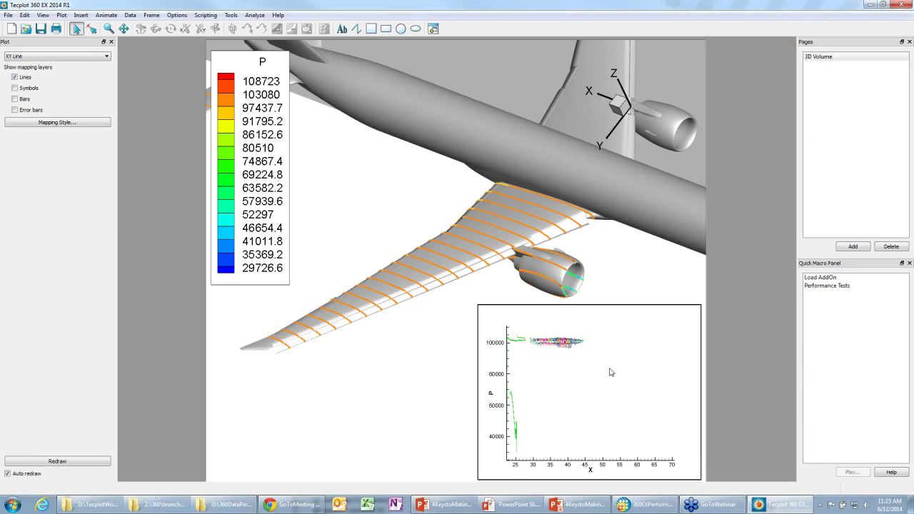
{"action": "right_click", "coordinate": [522, 418]}
{"action": "left_click", "coordinate": [552, 423]}
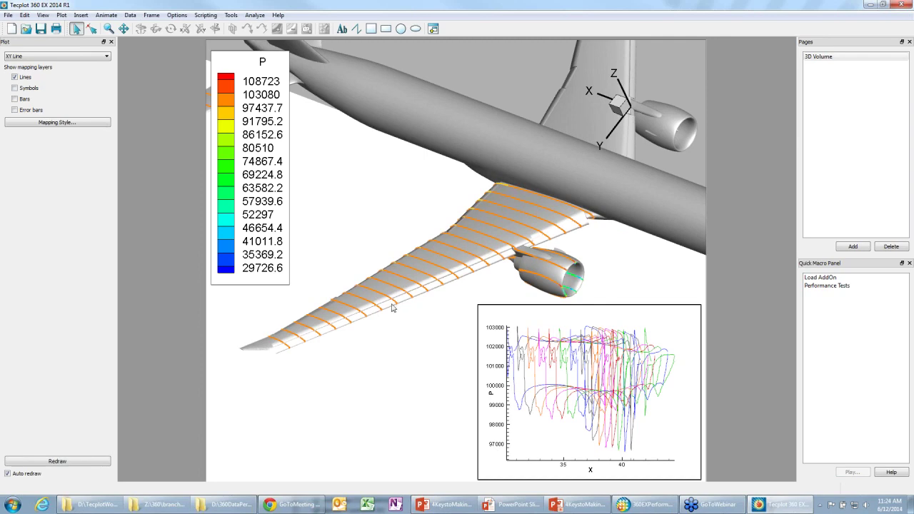
Select the 3D airplane frame and copy it.
{"action": "left_click", "coordinate": [400, 210]}
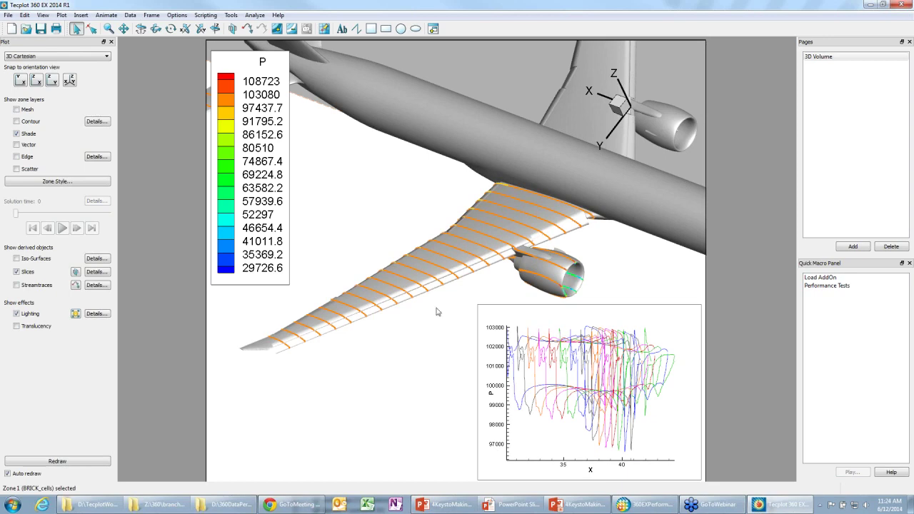
{"action": "left_click", "coordinate": [206, 348]}
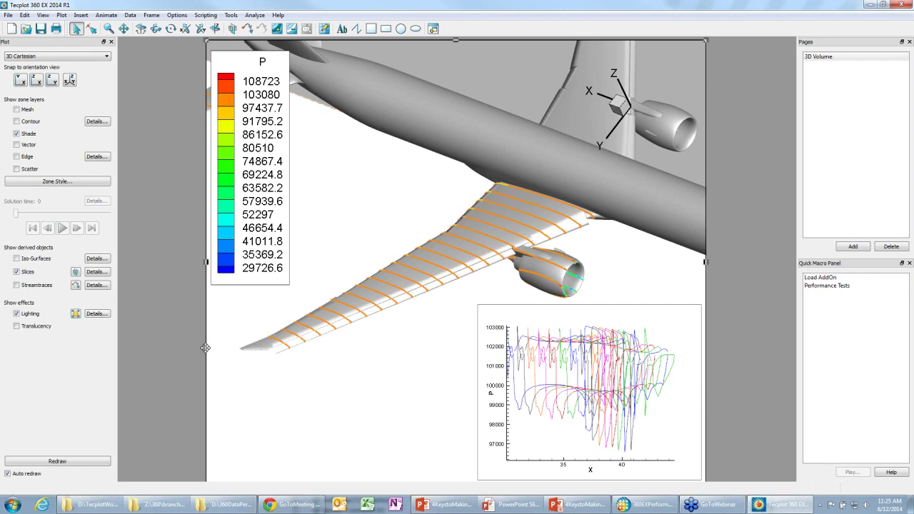
{"action": "left_click", "coordinate": [202, 294]}
{"action": "left_click", "coordinate": [207, 262]}
{"action": "left_click", "coordinate": [25, 15]}
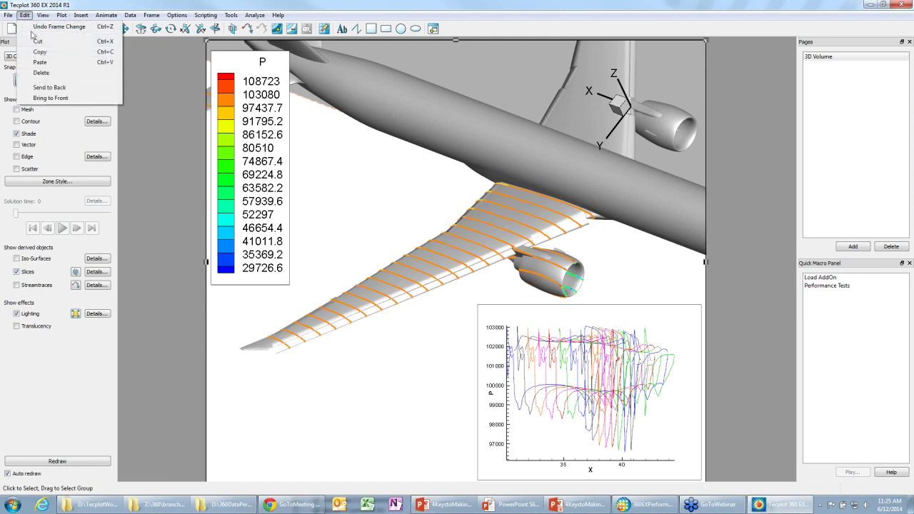
{"action": "left_click", "coordinate": [40, 52]}
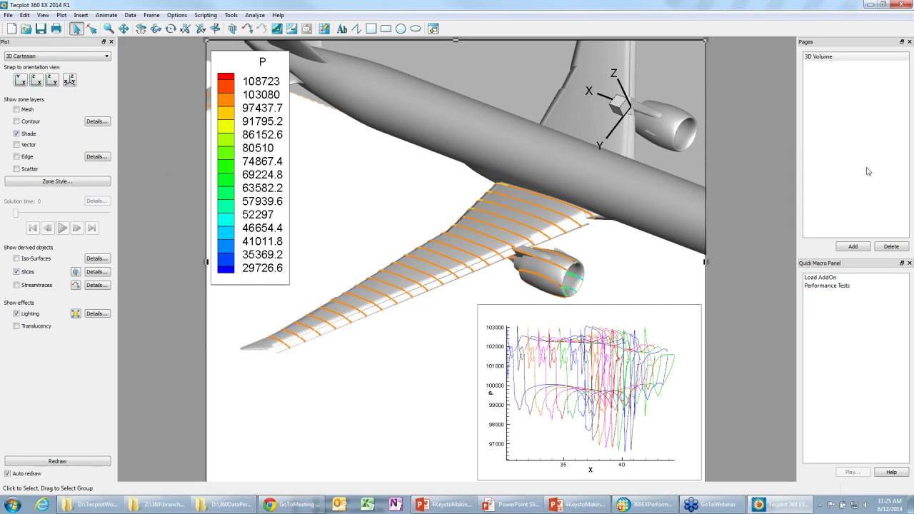
Show the frame list, place a duplicate of the XY plot frame beside the original, and reactivate the 3D frame.
{"action": "left_click", "coordinate": [152, 15]}
{"action": "left_click", "coordinate": [175, 63]}
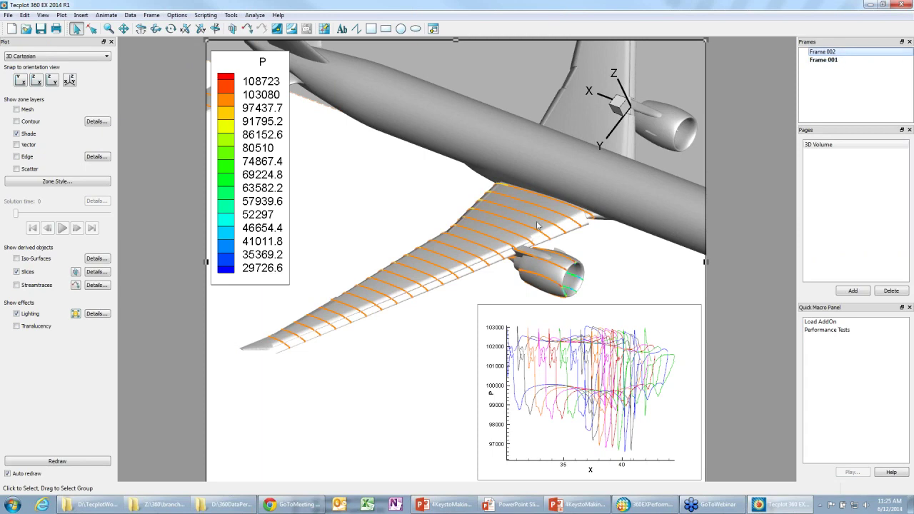
{"action": "left_click", "coordinate": [522, 305]}
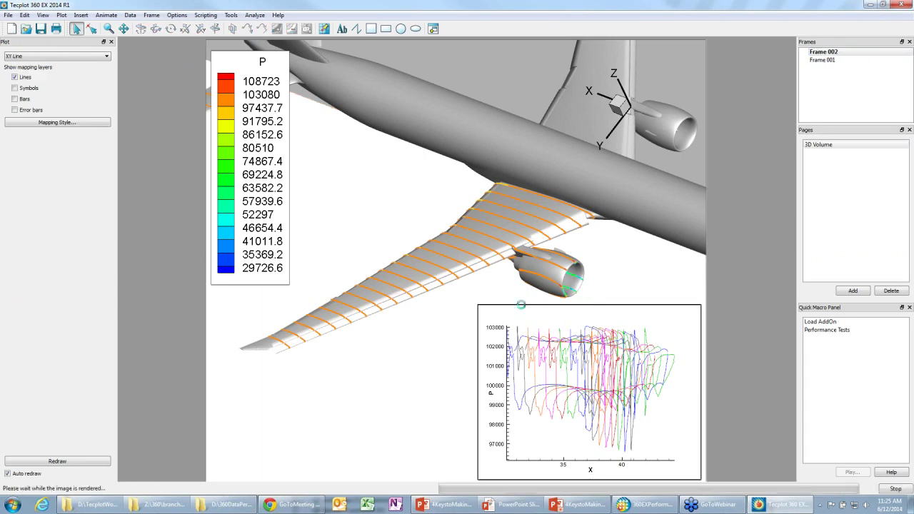
{"action": "left_click", "coordinate": [522, 305]}
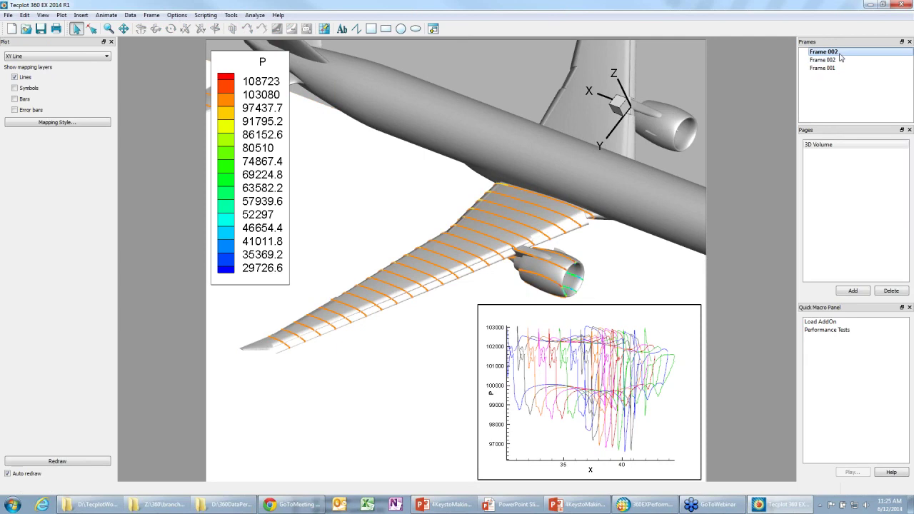
{"action": "left_click_drag", "start_coordinate": [618, 305], "coordinate": [408, 306]}
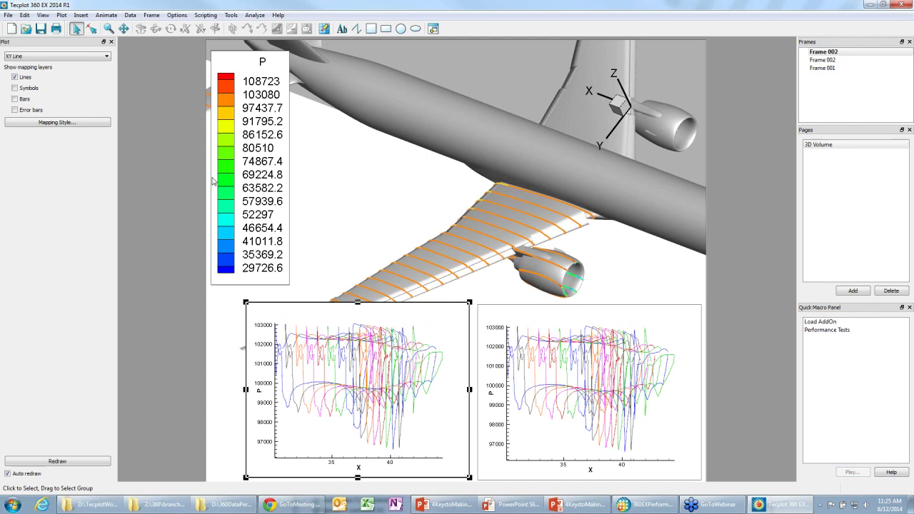
{"action": "left_click", "coordinate": [206, 176]}
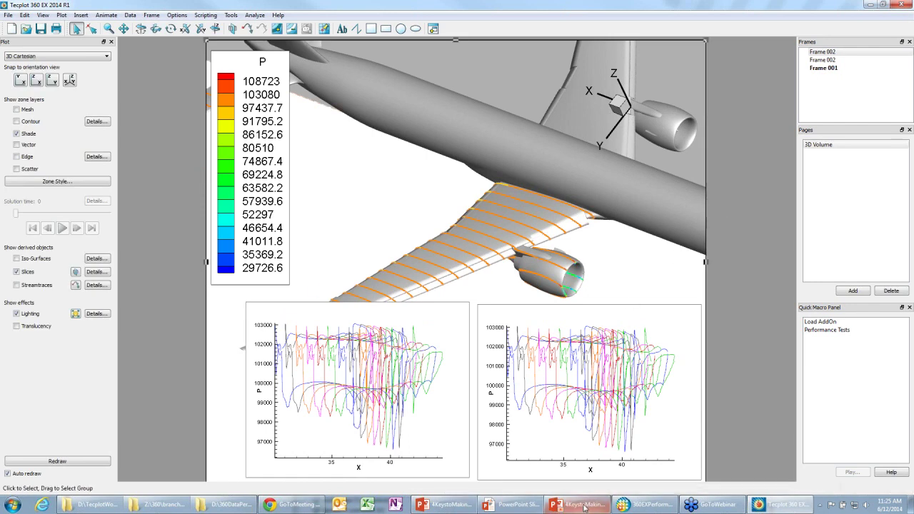
Switch to the PowerPoint presentation showing the Overview of Tecplot 360 EX slide.
{"action": "mouse_move", "coordinate": [584, 506]}
{"action": "left_click", "coordinate": [509, 456]}
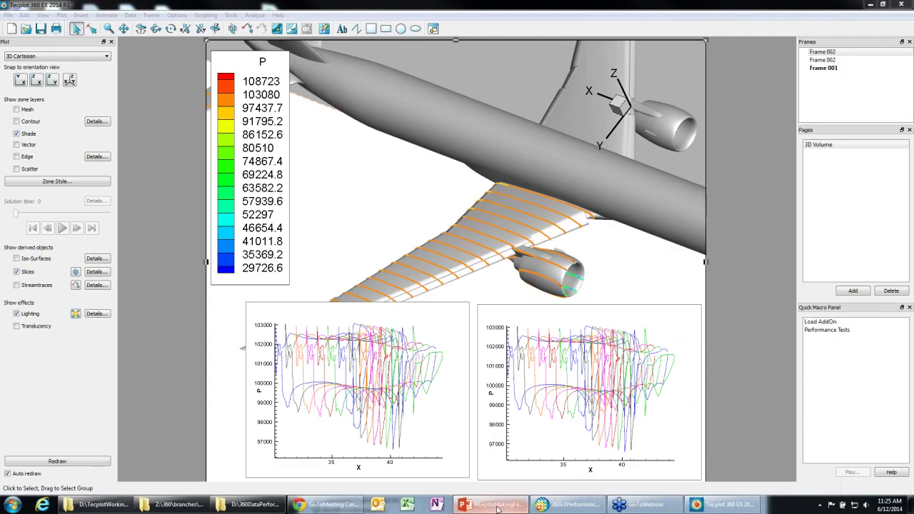
{"action": "left_click", "coordinate": [529, 439]}
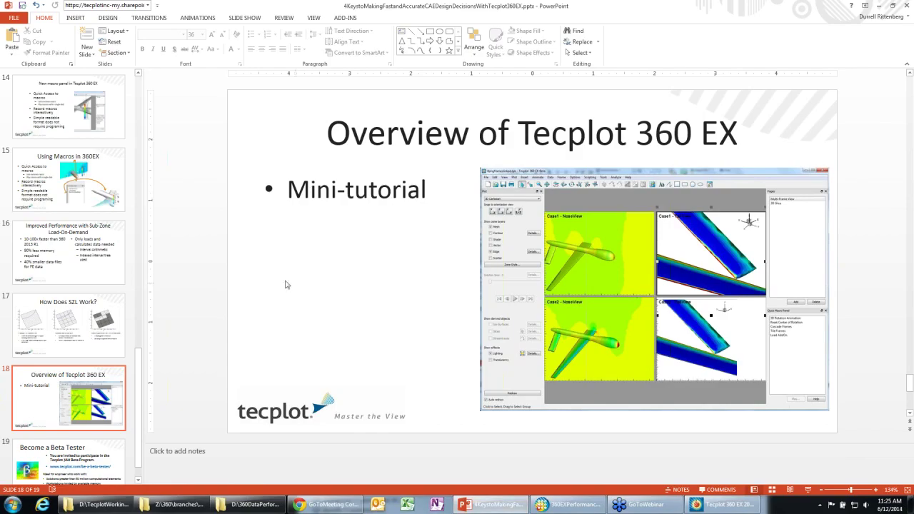
Insert a new slide after the Overview of Tecplot 360 EX slide and paste the copied 3D airplane image into its content placeholder.
{"action": "left_click", "coordinate": [87, 38]}
{"action": "left_click", "coordinate": [359, 172]}
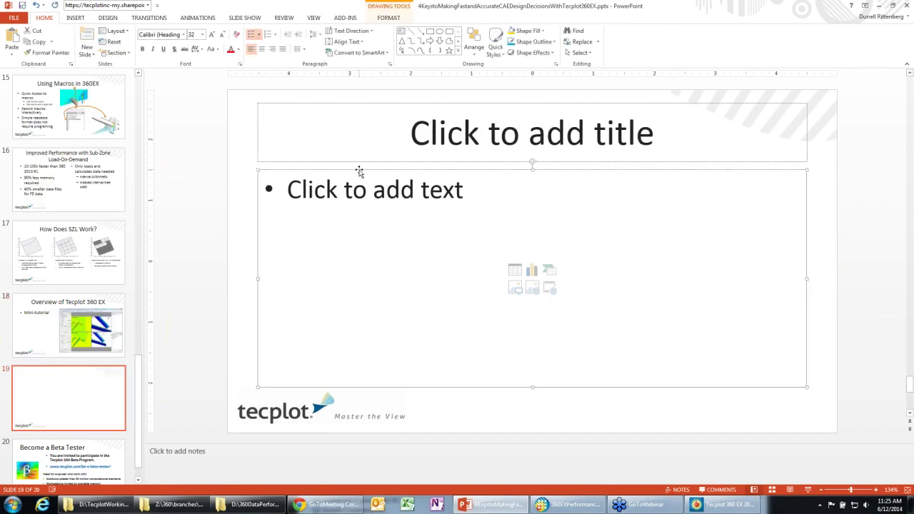
{"action": "key", "text": "ctrl+v"}
{"action": "left_click", "coordinate": [686, 294]}
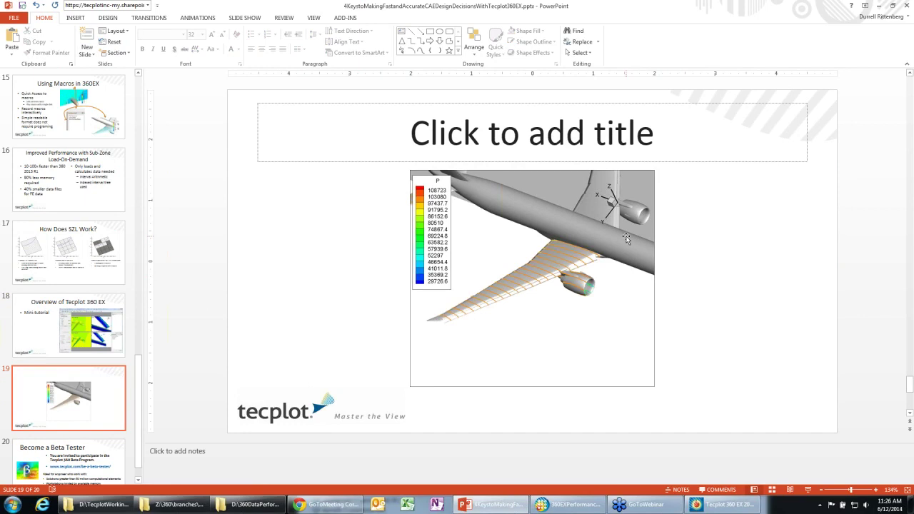
Switch back to Tecplot 360 EX and flood the fuselage surface in the 3D frame by C1: P.
{"action": "left_click", "coordinate": [727, 505]}
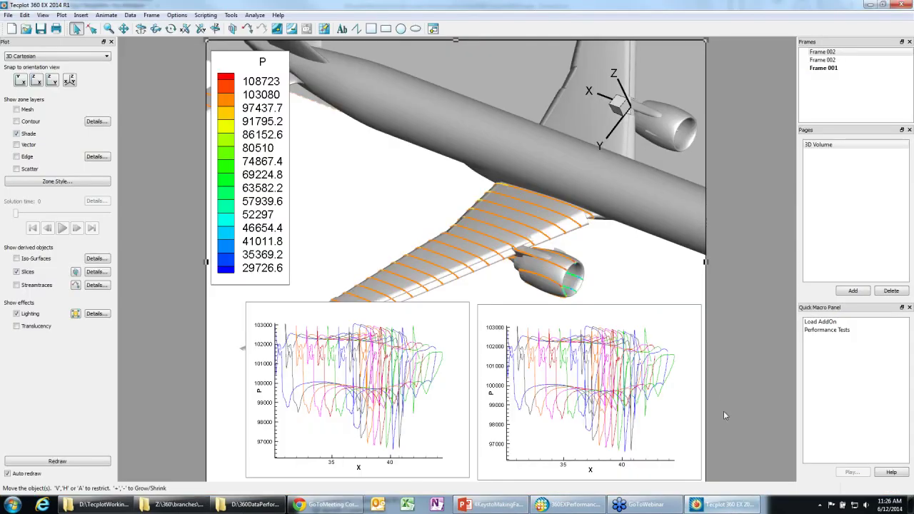
{"action": "left_click", "coordinate": [437, 307]}
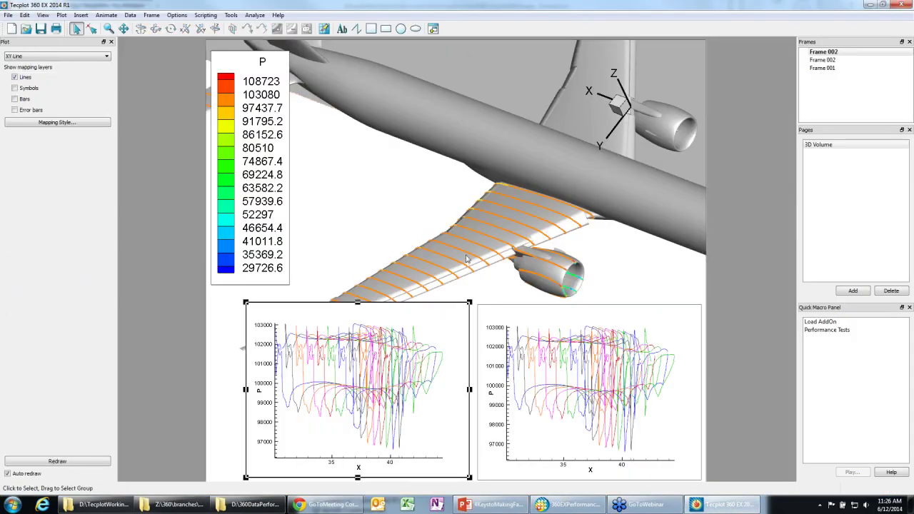
{"action": "left_click", "coordinate": [540, 148]}
{"action": "right_click", "coordinate": [540, 148]}
{"action": "mouse_move", "coordinate": [577, 158]}
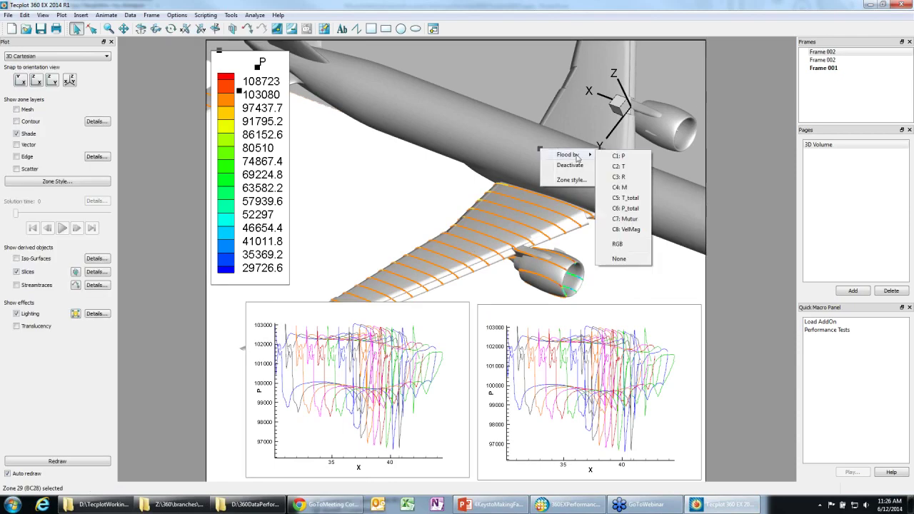
{"action": "left_click", "coordinate": [614, 160]}
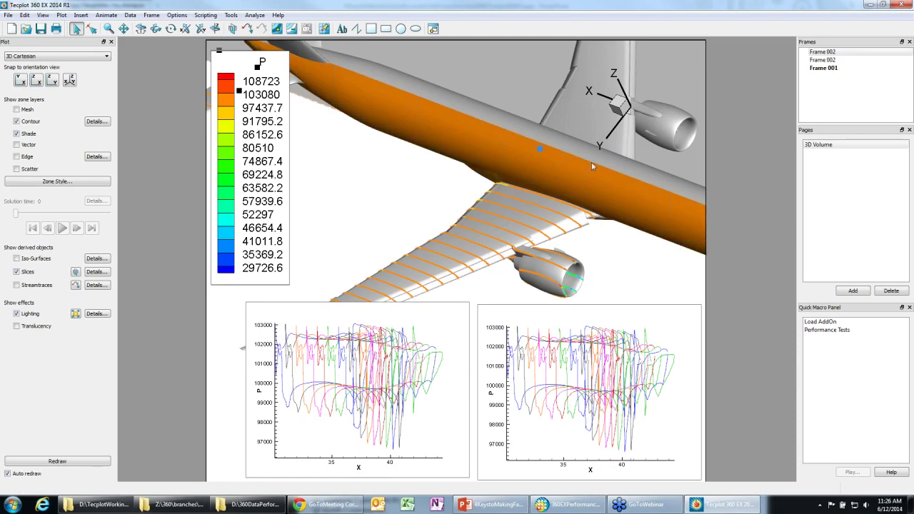
Flood the wing's upper surface by C2: T.
{"action": "middle_click_drag", "start_coordinate": [572, 173], "coordinate": [561, 145]}
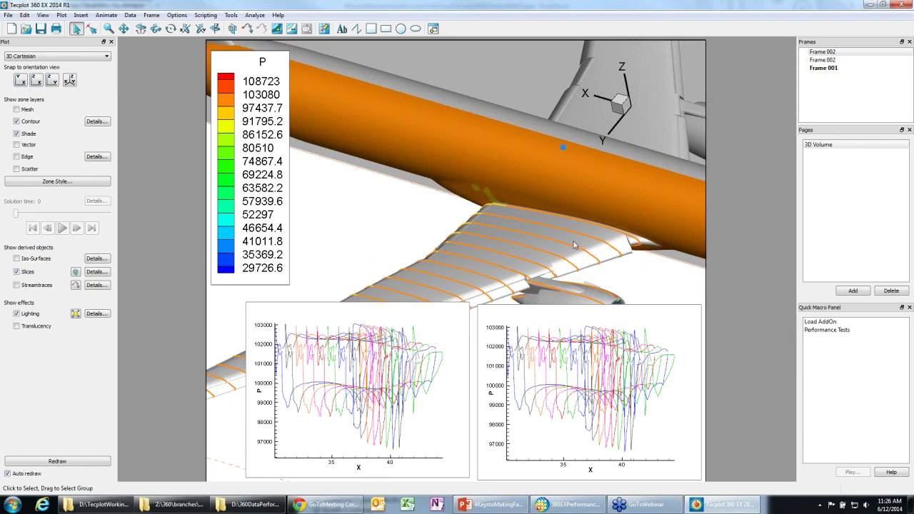
{"action": "right_click", "coordinate": [560, 253]}
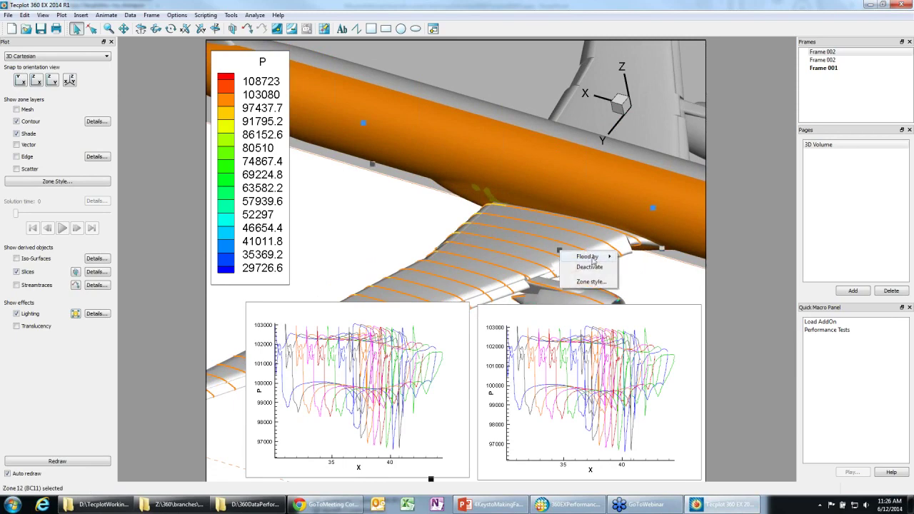
{"action": "mouse_move", "coordinate": [587, 256]}
{"action": "left_click", "coordinate": [642, 268]}
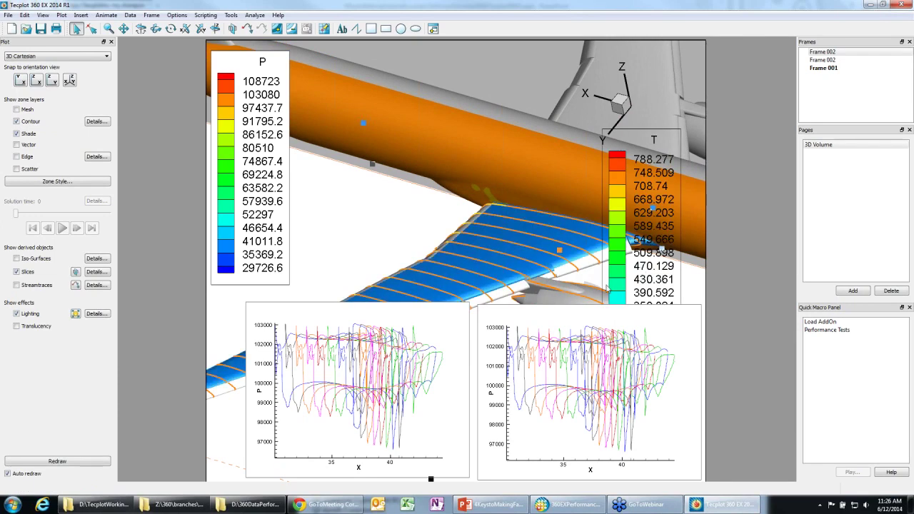
Hide the T contour legend in the 3D airplane frame.
{"action": "left_click", "coordinate": [623, 134]}
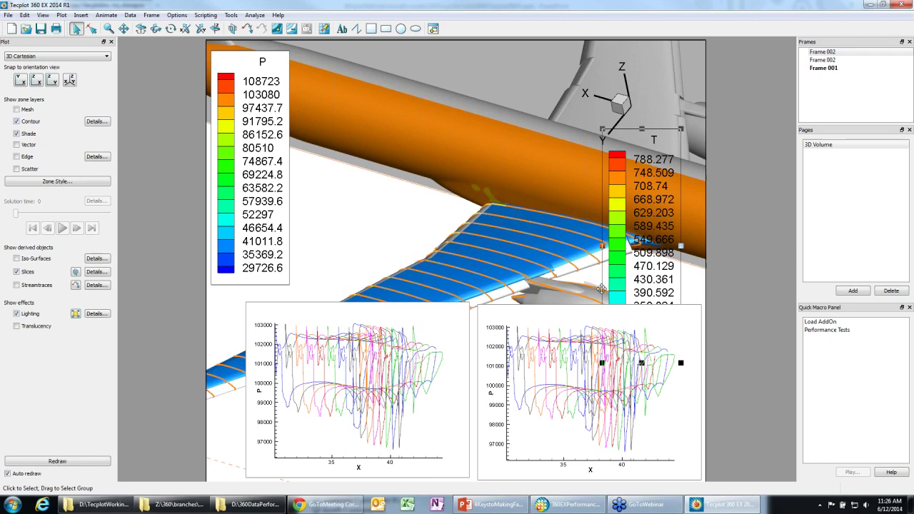
{"action": "left_click", "coordinate": [570, 306]}
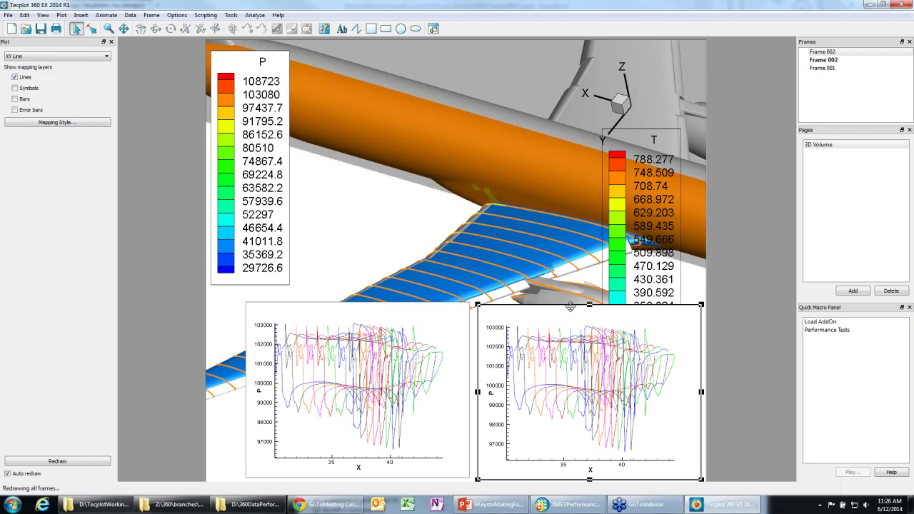
{"action": "left_click", "coordinate": [619, 135]}
{"action": "right_click", "coordinate": [618, 129]}
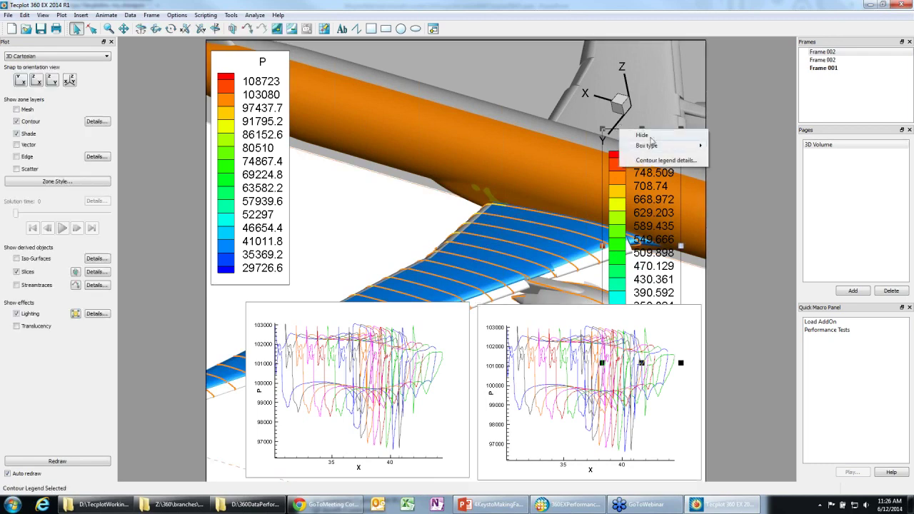
{"action": "left_click", "coordinate": [625, 129]}
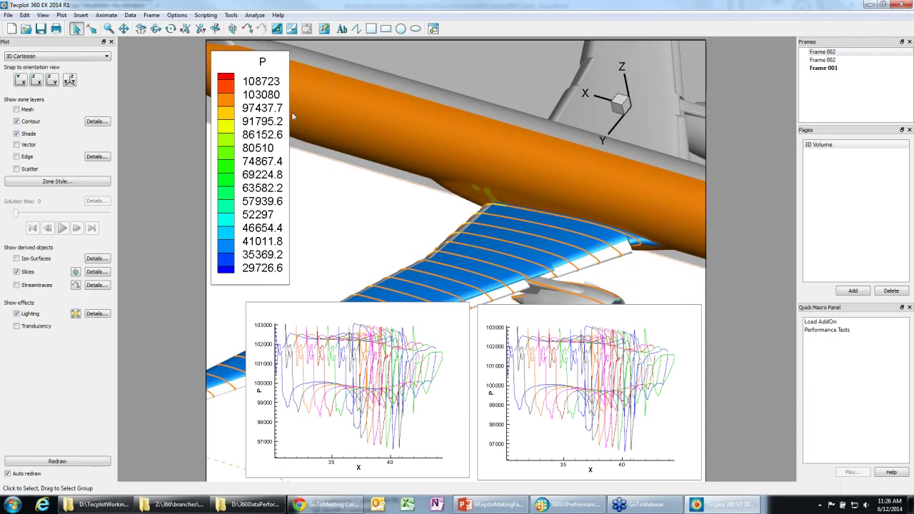
Shrink the original XY pressure plot frame slightly in width and height from its upper corner nearest the duplicate.
{"action": "left_click", "coordinate": [546, 308]}
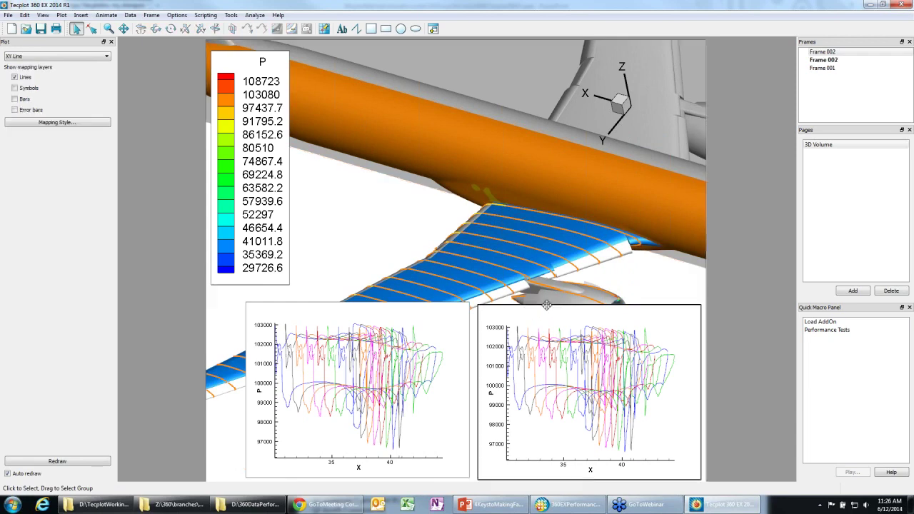
{"action": "left_click", "coordinate": [400, 310]}
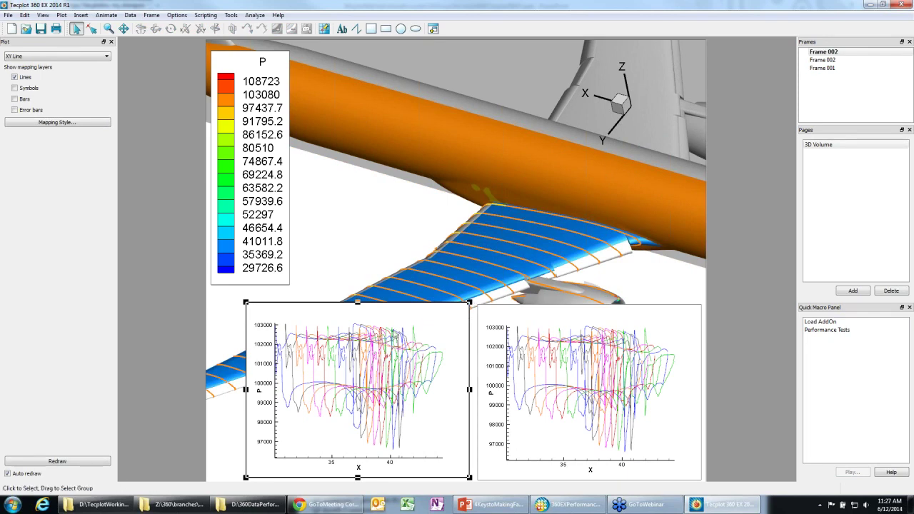
{"action": "mouse_move", "coordinate": [469, 303]}
{"action": "left_mouse_down"}
{"action": "mouse_move", "coordinate": [545, 251]}
{"action": "mouse_move", "coordinate": [724, 68]}
{"action": "mouse_move", "coordinate": [433, 291]}
{"action": "mouse_move", "coordinate": [483, 292]}
{"action": "mouse_move", "coordinate": [473, 289]}
{"action": "mouse_move", "coordinate": [465, 313]}
{"action": "left_mouse_up"}
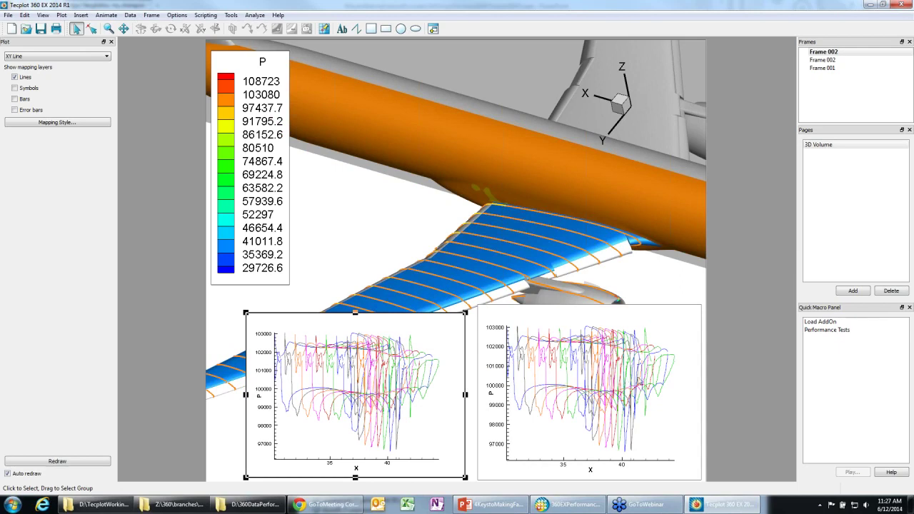
Add a new page and name it Pressure.
{"action": "left_click", "coordinate": [854, 290]}
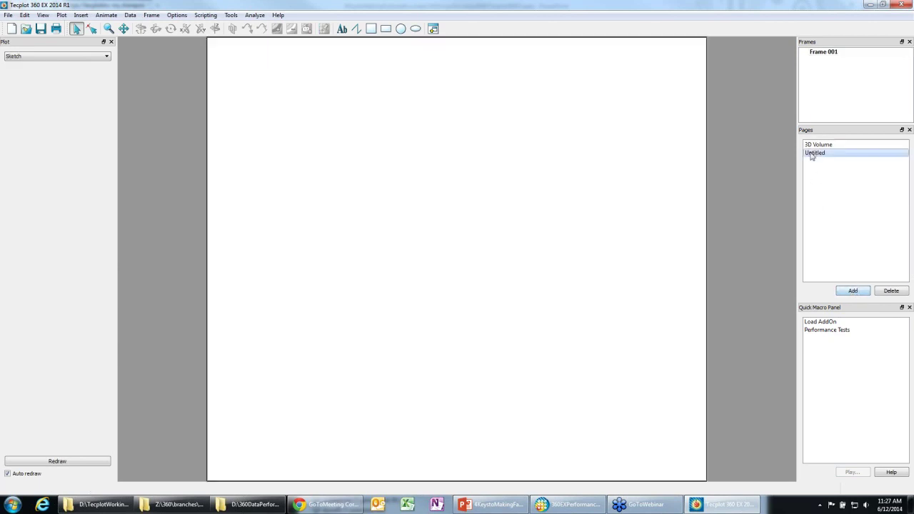
{"action": "type", "text": "CB"}
{"action": "type", "text": "essure"}
{"action": "key", "text": "Return"}
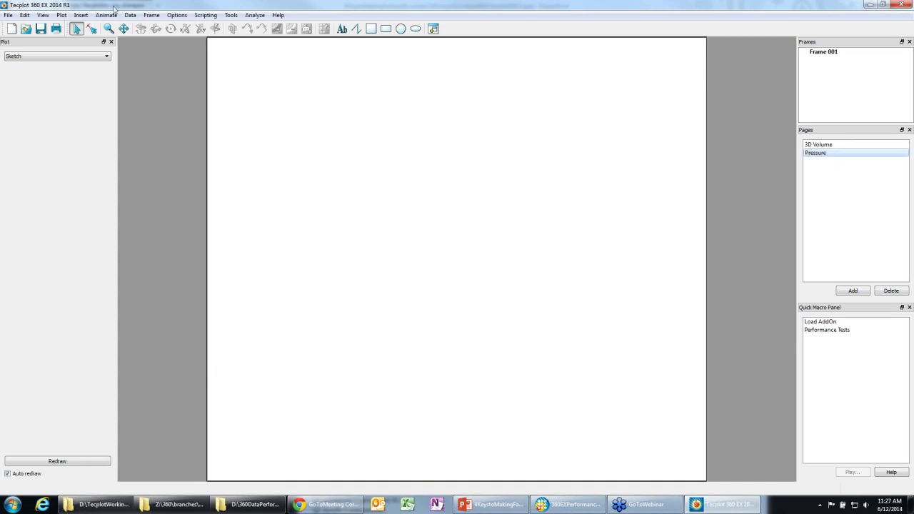
Copy the duplicate XY plot frame from the 3D Volume page to the Pressure page and enlarge it to cover the paper.
{"action": "left_click", "coordinate": [822, 145]}
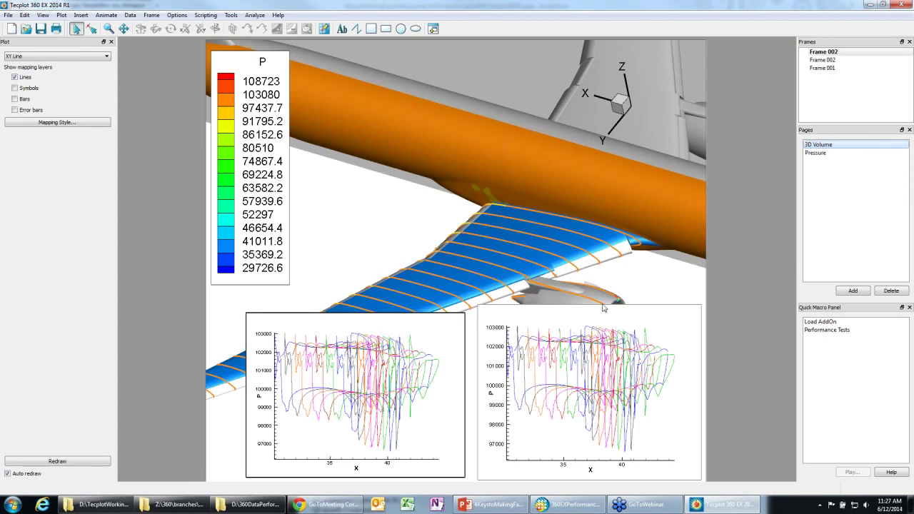
{"action": "left_click", "coordinate": [602, 304]}
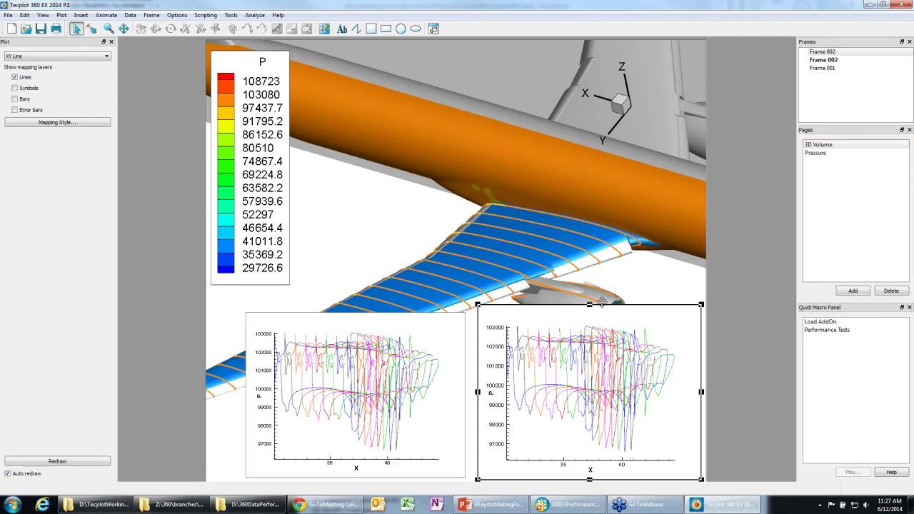
{"action": "left_click", "coordinate": [820, 153]}
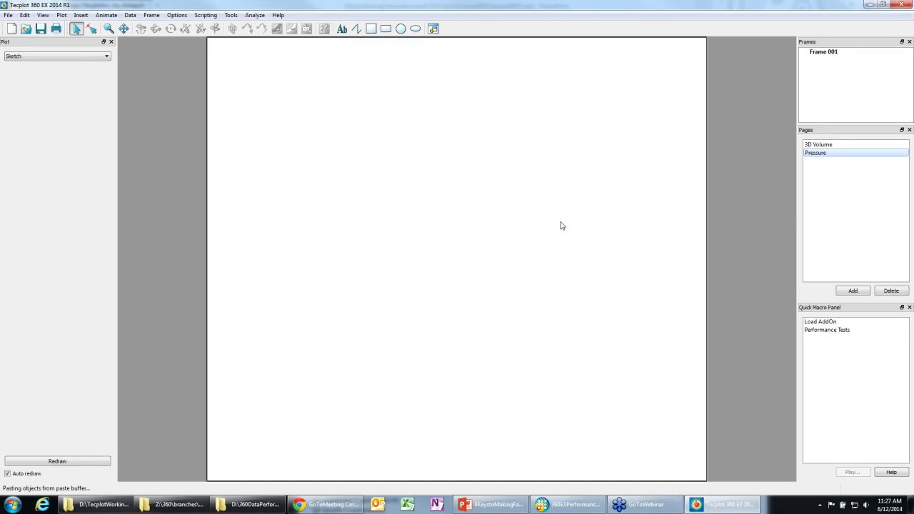
{"action": "double_click", "coordinate": [480, 308]}
{"action": "left_click_drag", "start_coordinate": [479, 302], "coordinate": [203, 37]}
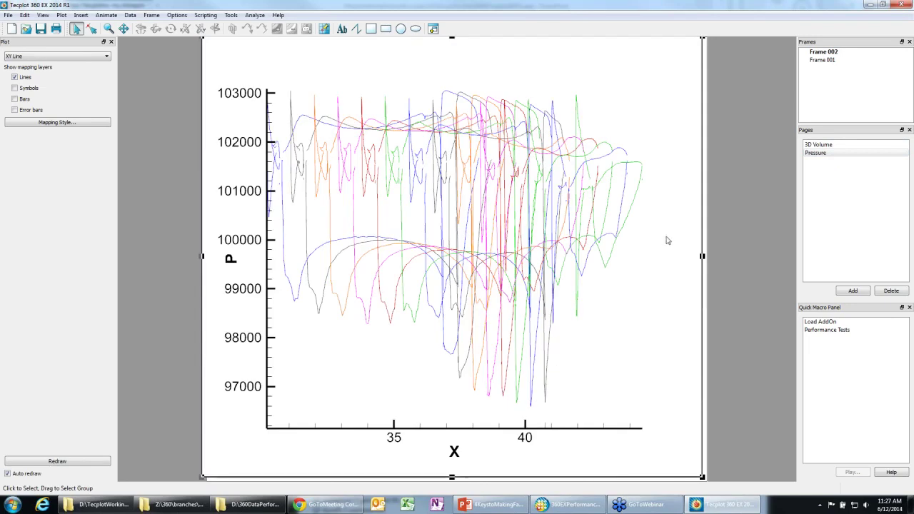
{"action": "left_click_drag", "start_coordinate": [696, 253], "coordinate": [732, 256]}
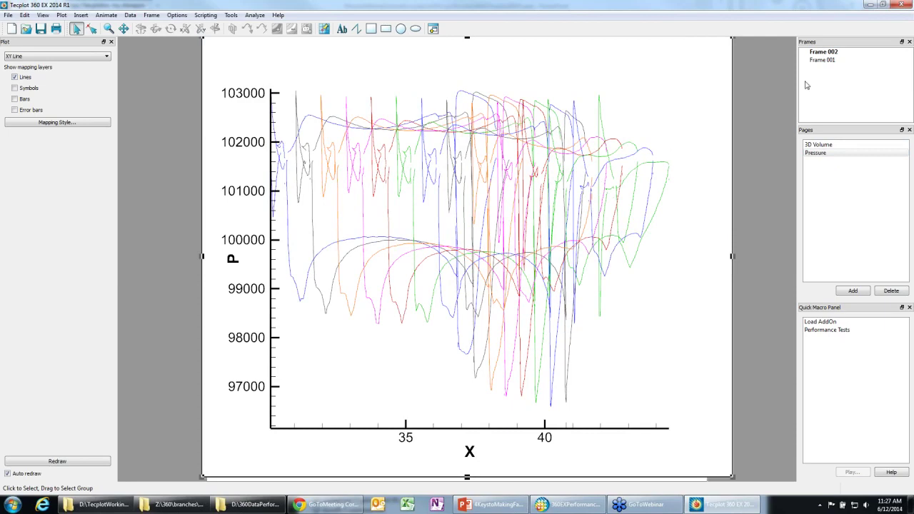
Look at the frames on the 3D Volume page and return to the Pressure page.
{"action": "left_click", "coordinate": [829, 61]}
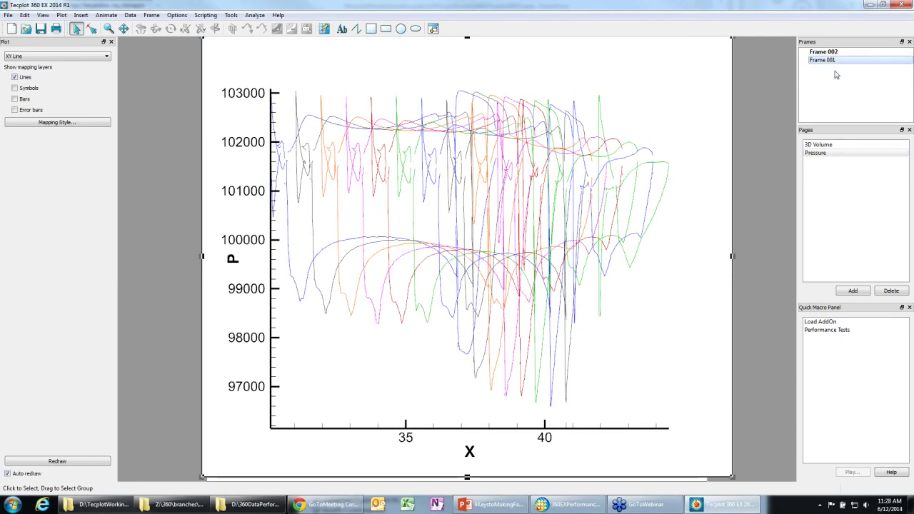
{"action": "left_click", "coordinate": [820, 144]}
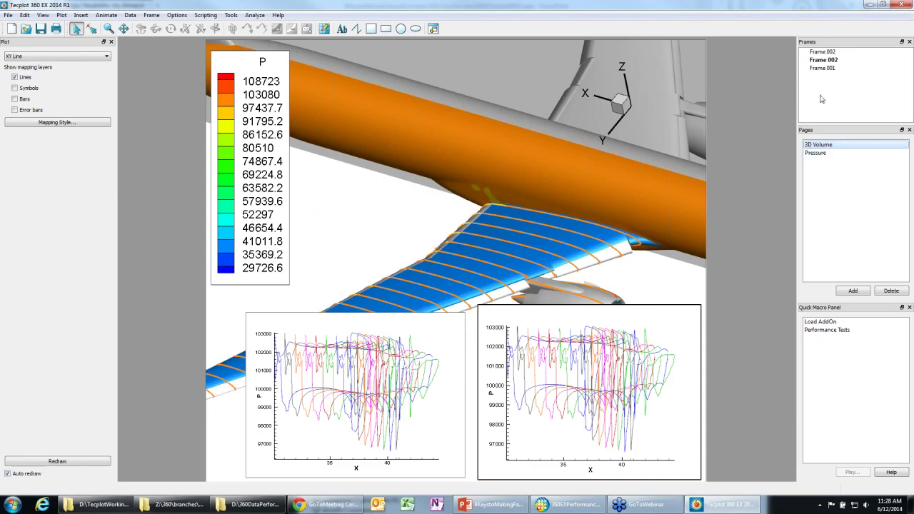
{"action": "left_click", "coordinate": [821, 152]}
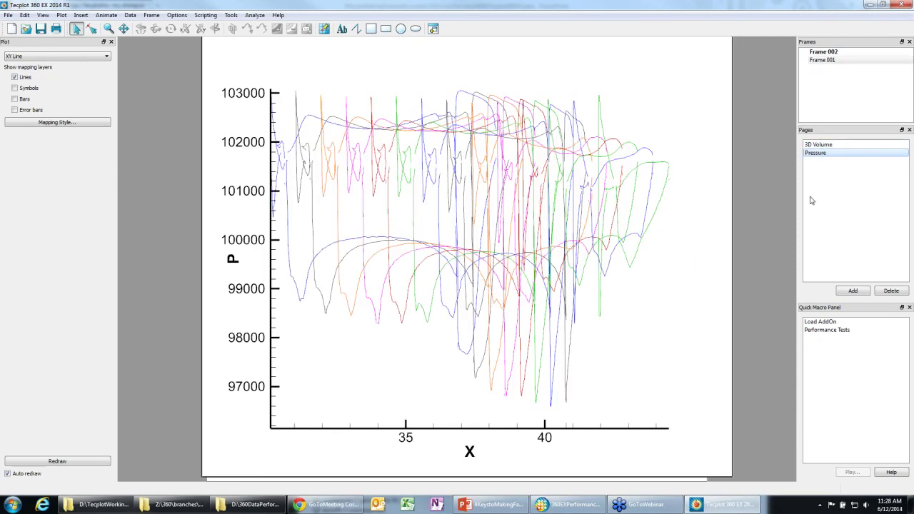
Add another page and name it Temp.
{"action": "left_click", "coordinate": [851, 292]}
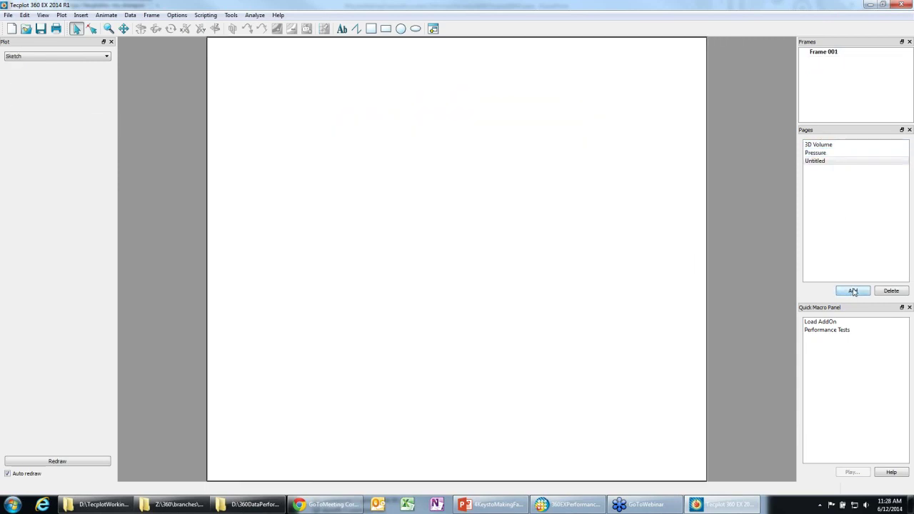
{"action": "double_click", "coordinate": [818, 162]}
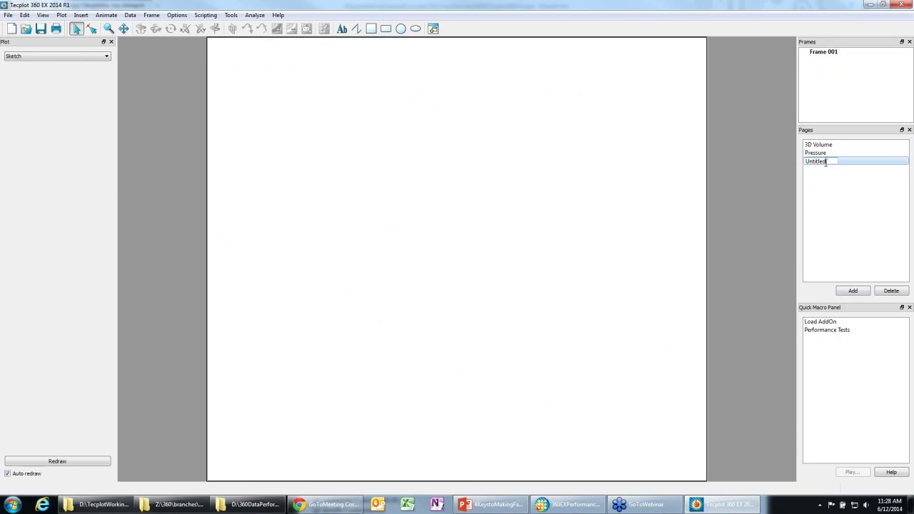
{"action": "type", "text": "Temp"}
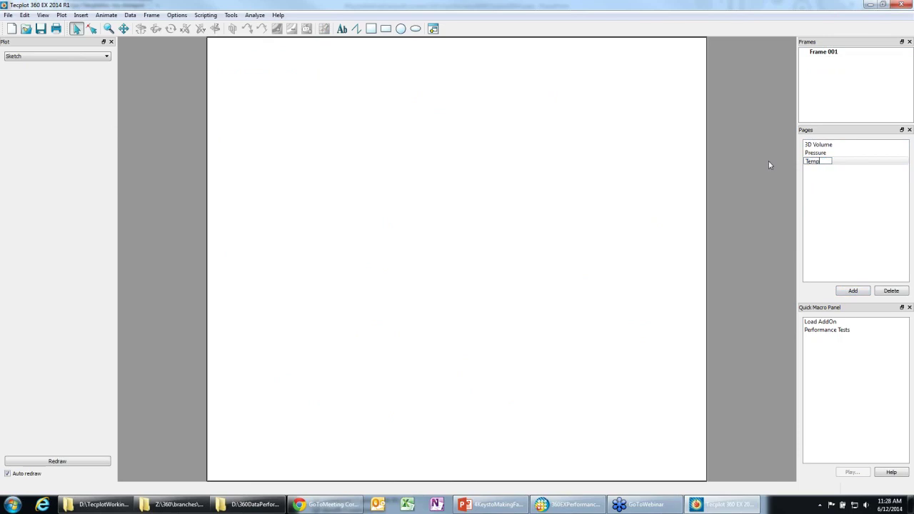
{"action": "key", "text": "Return"}
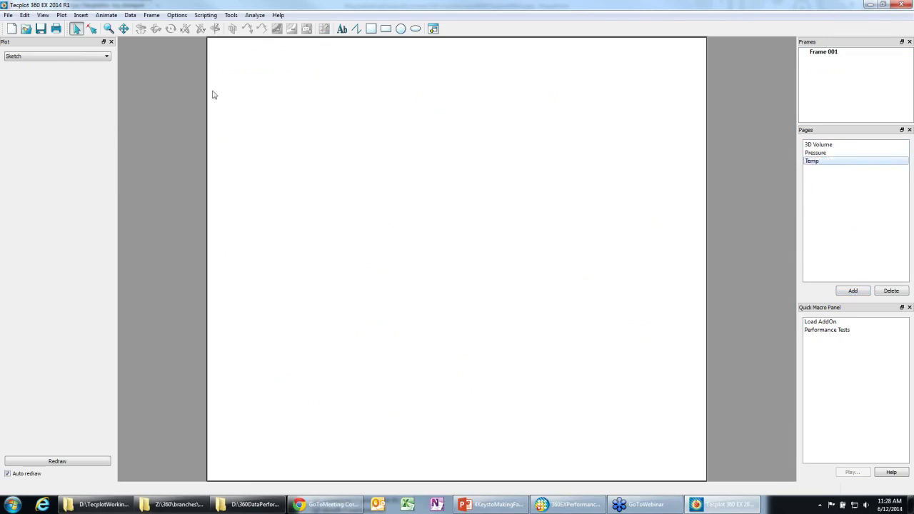
Make the Temp page's frame an XY Line plot mapping X against T for all linear zones.
{"action": "left_click", "coordinate": [85, 55]}
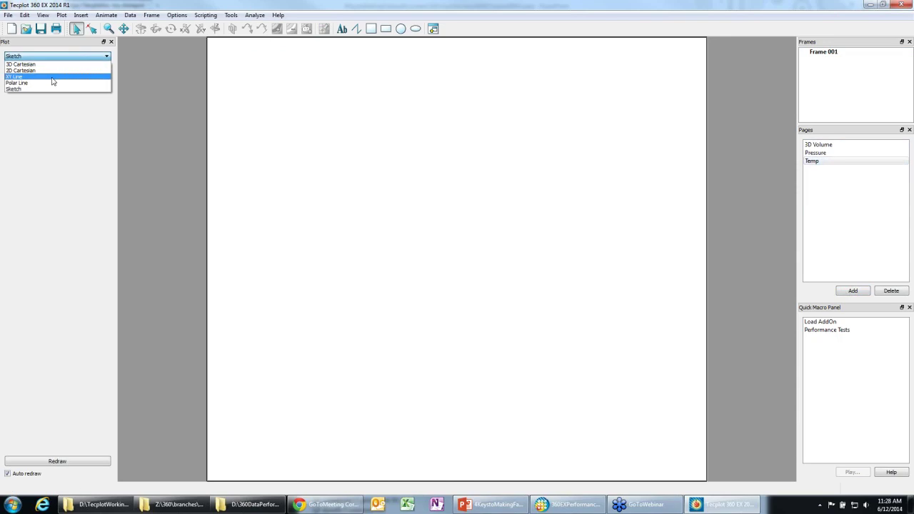
{"action": "left_click", "coordinate": [52, 78]}
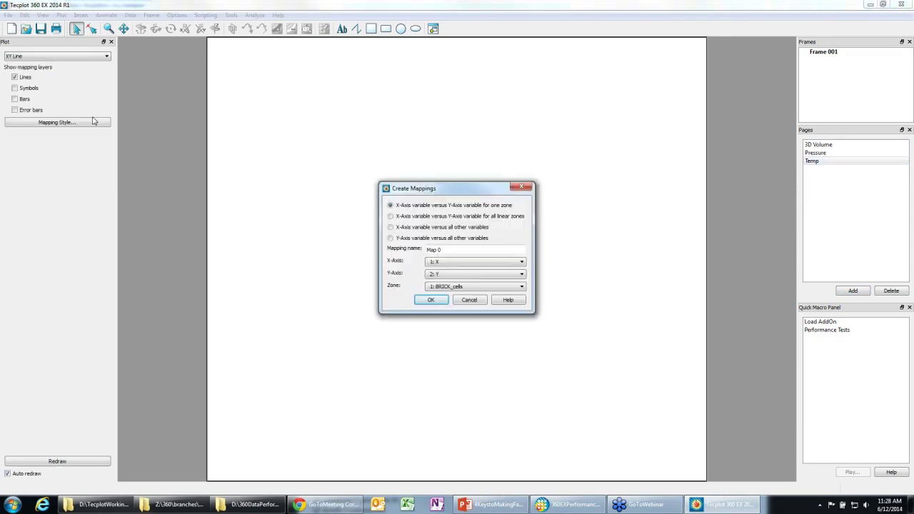
{"action": "left_click", "coordinate": [492, 217]}
{"action": "left_click", "coordinate": [486, 275]}
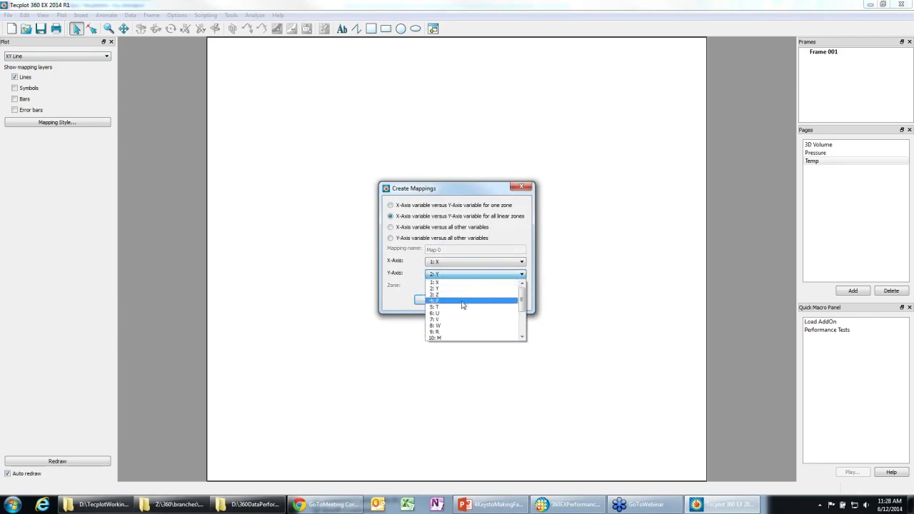
{"action": "left_click", "coordinate": [463, 307]}
{"action": "left_click", "coordinate": [431, 300]}
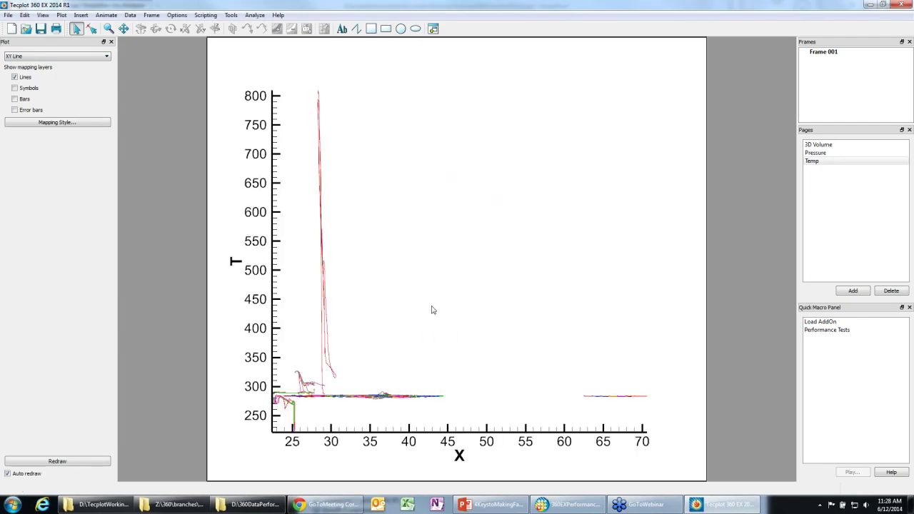
Deactivate the temperature line maps for the slices at Y=9.96781, Y=11.2985 and Y=8.6371 on the Temp page.
{"action": "right_click", "coordinate": [321, 271]}
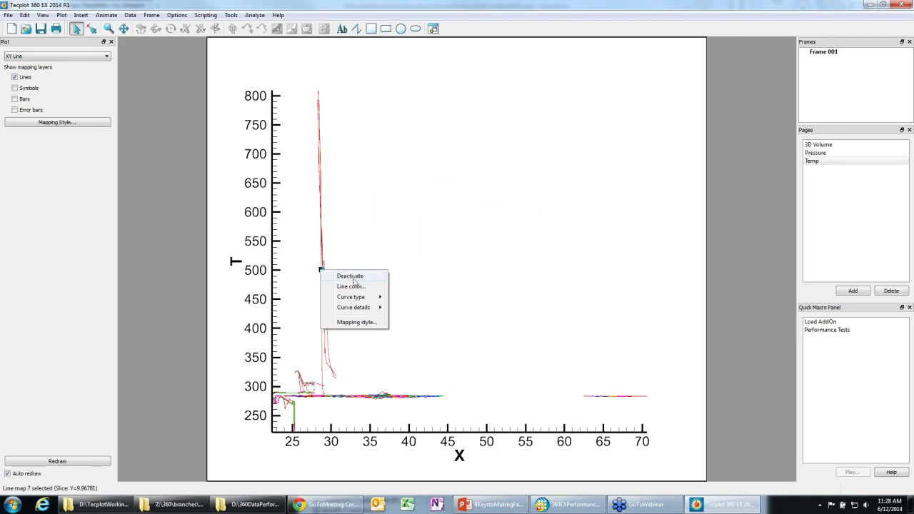
{"action": "left_click", "coordinate": [351, 279]}
{"action": "right_click", "coordinate": [303, 376]}
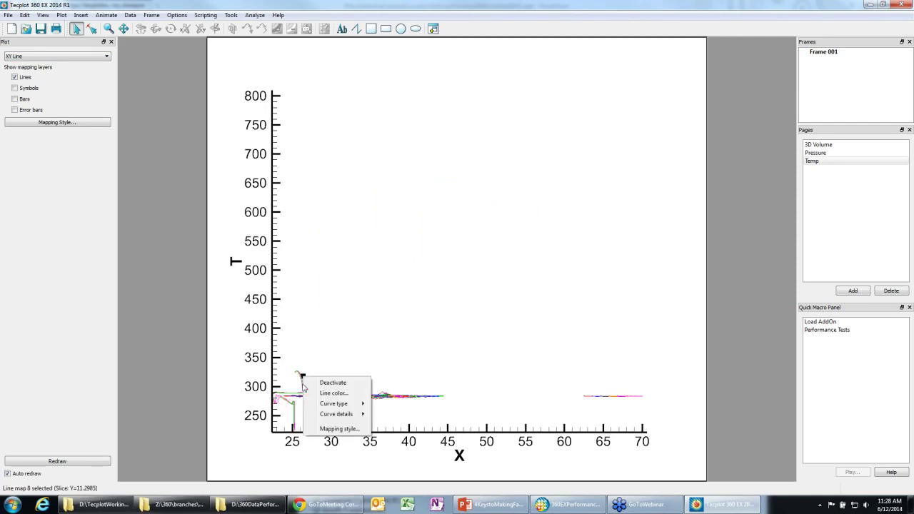
{"action": "left_click", "coordinate": [316, 384]}
{"action": "right_click", "coordinate": [289, 400]}
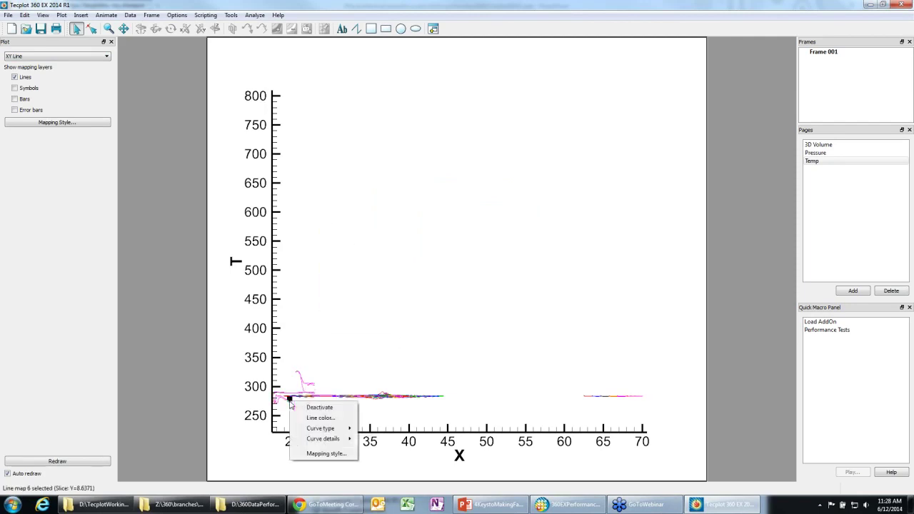
{"action": "left_click", "coordinate": [312, 409]}
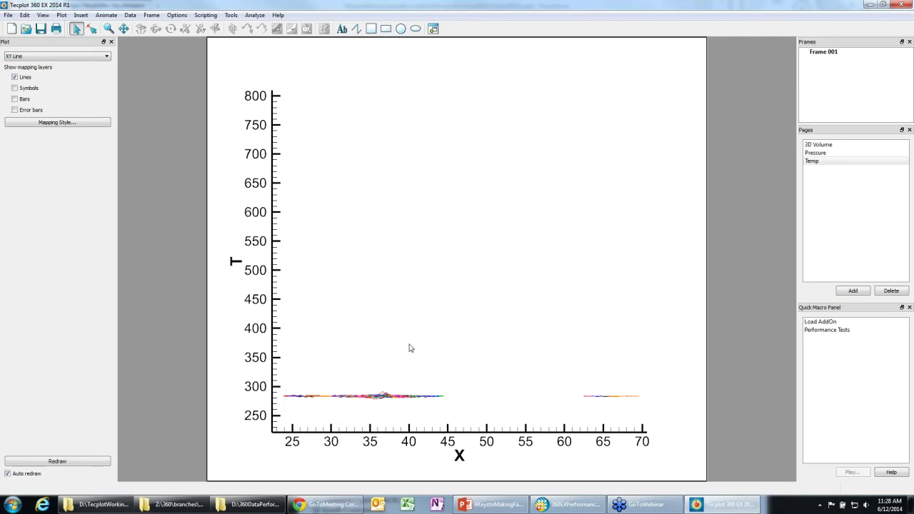
{"action": "key", "text": "ctrl+f"}
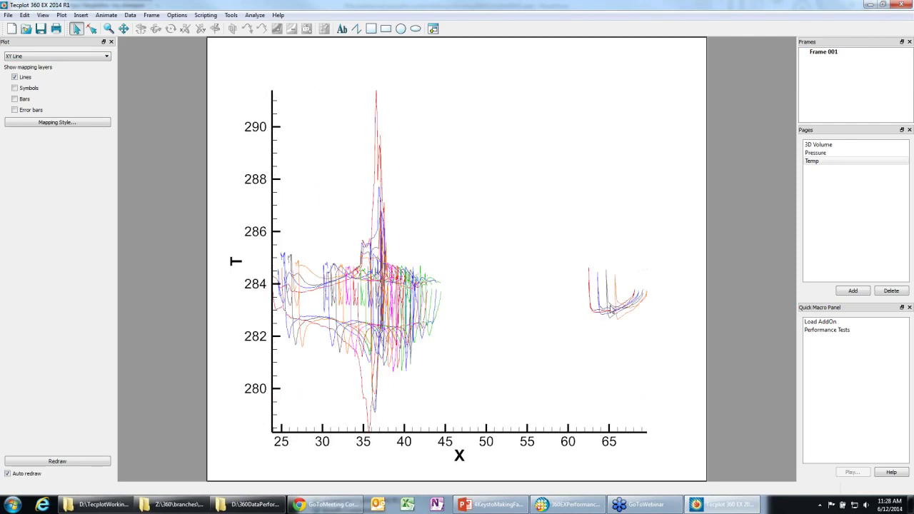
Deactivate the four remaining line maps that have curve segments beyond X = 60 on the temperature plot.
{"action": "right_click", "coordinate": [607, 303]}
{"action": "left_click", "coordinate": [634, 310]}
{"action": "right_click", "coordinate": [624, 308]}
{"action": "left_click", "coordinate": [643, 316]}
{"action": "right_click", "coordinate": [598, 297]}
{"action": "left_click", "coordinate": [627, 305]}
{"action": "right_click", "coordinate": [593, 310]}
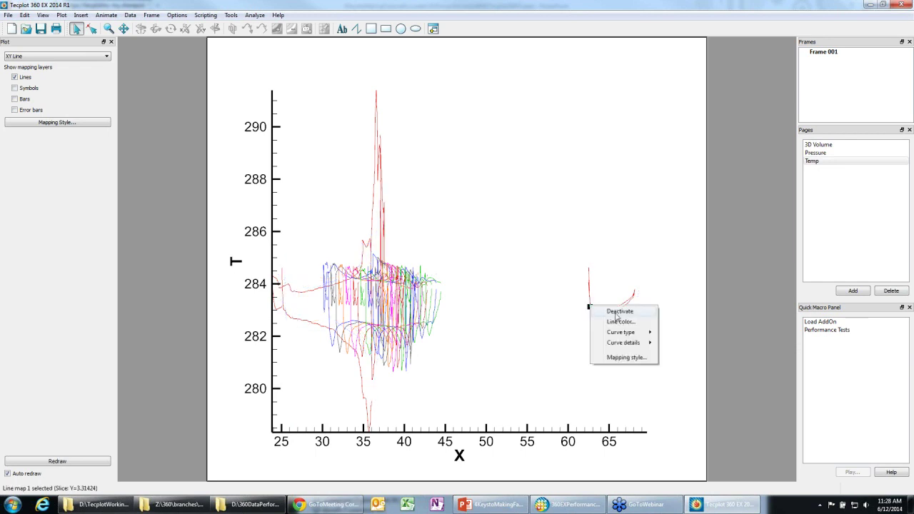
{"action": "left_click", "coordinate": [615, 315]}
{"action": "scroll", "coordinate": [519, 285], "scroll_direction": "up", "scroll_amount": 5}
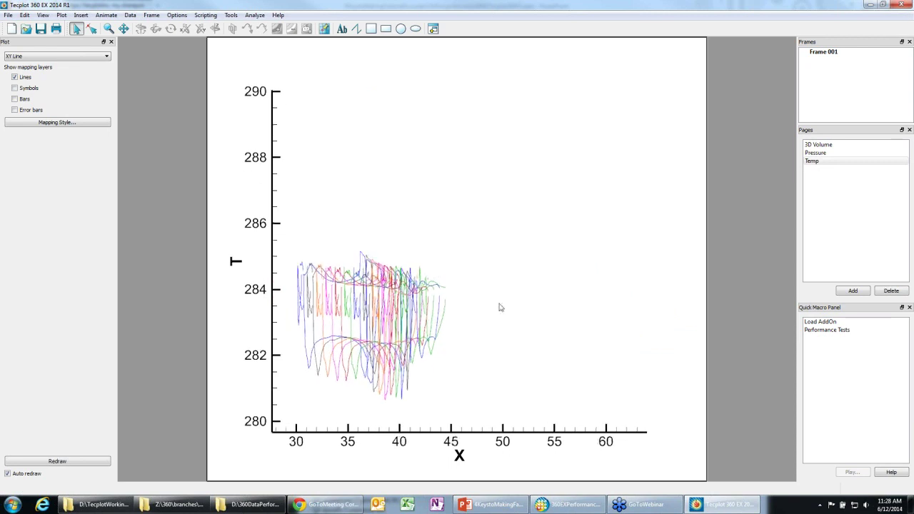
{"action": "key", "text": "ctrl+f"}
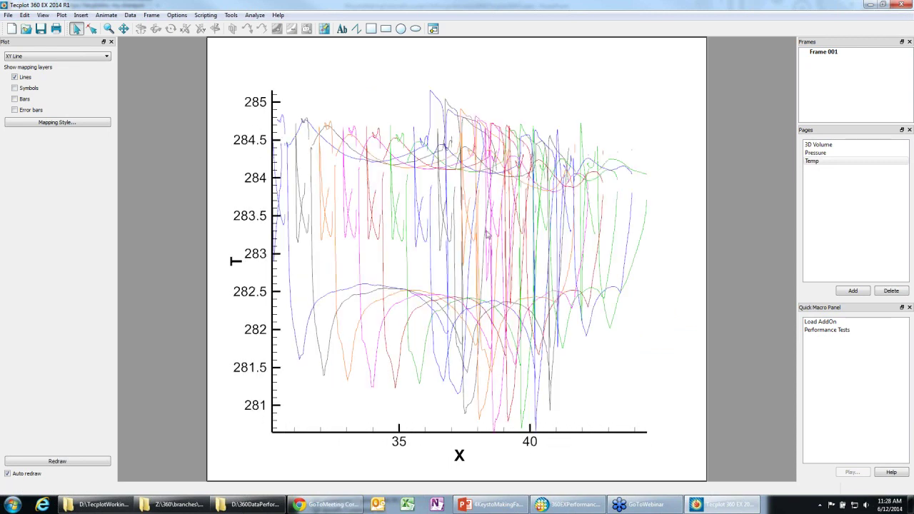
Add a page named UAV and rename the 3D Volume page to 3D Volume Transport, ending on the UAV page.
{"action": "left_click", "coordinate": [821, 154]}
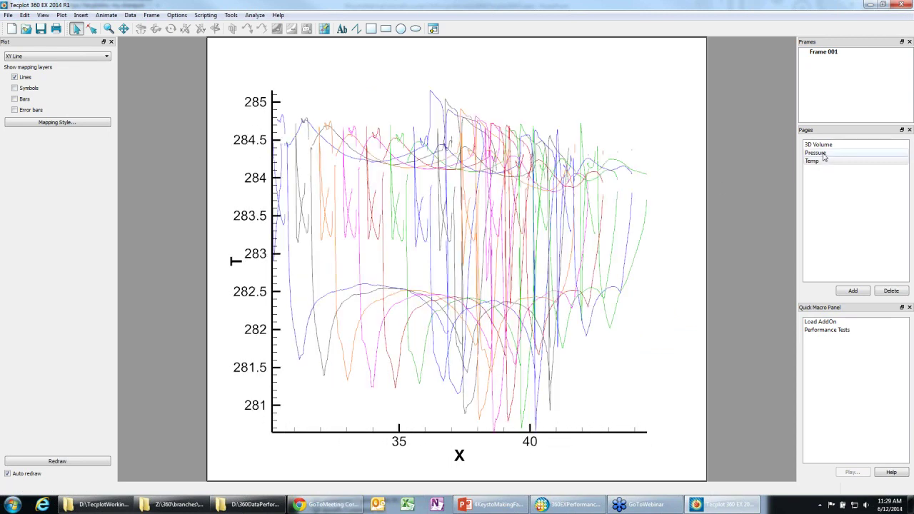
{"action": "left_click", "coordinate": [821, 145]}
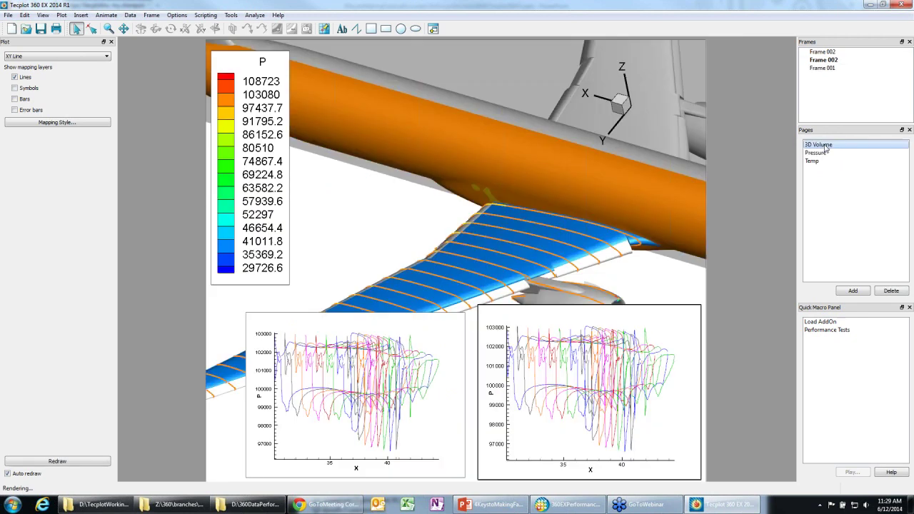
{"action": "left_click", "coordinate": [857, 292]}
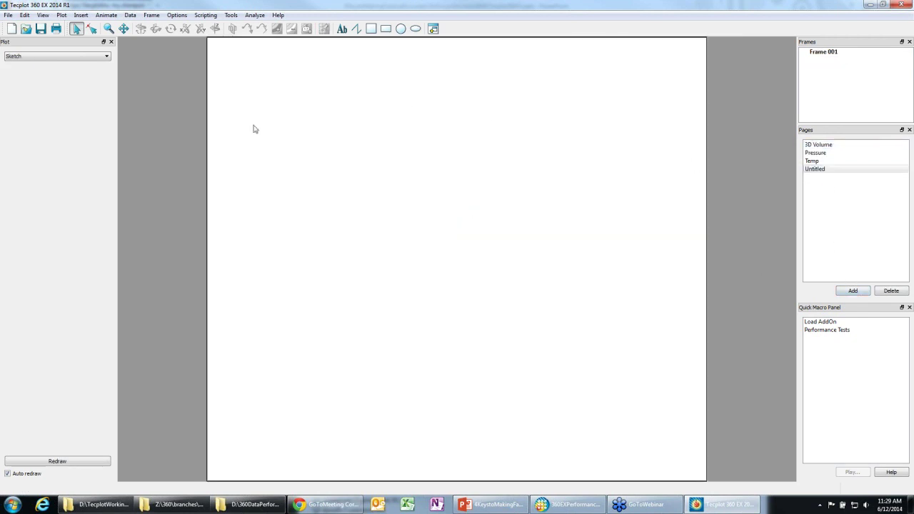
{"action": "left_click", "coordinate": [822, 170]}
{"action": "left_click", "coordinate": [822, 169]}
{"action": "type", "text": "UA"}
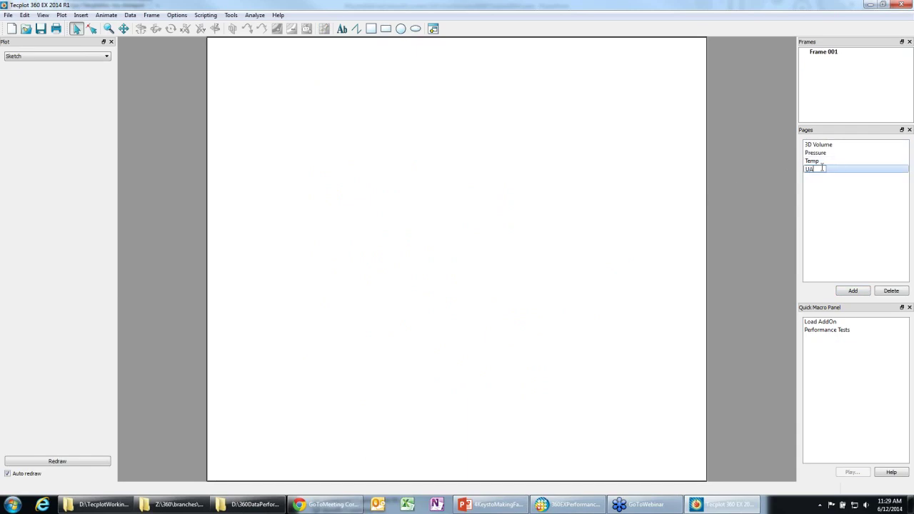
{"action": "type", "text": "V"}
{"action": "key", "text": "Return"}
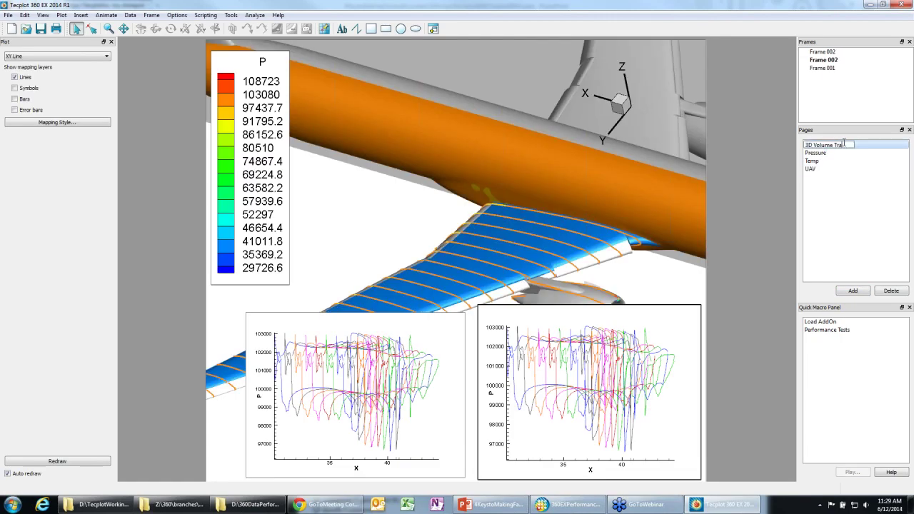
{"action": "key", "text": "Return"}
{"action": "left_click", "coordinate": [817, 169]}
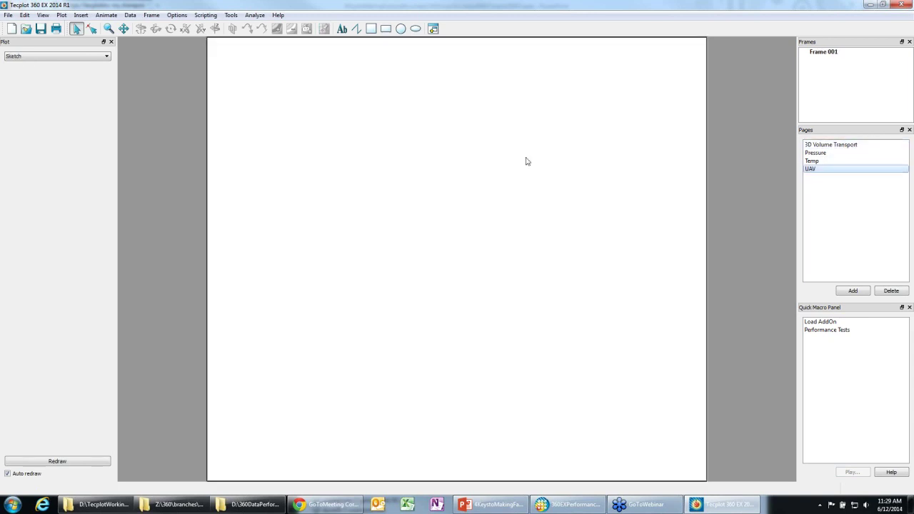
Load data.plt from D:\0_Chorus_Examples\Experimental UAV Design OA Large Set\M_0.267_A_16.67_B_20 into the UAV page with the Tecplot Data Loader.
{"action": "left_click", "coordinate": [26, 28]}
{"action": "left_click", "coordinate": [458, 293]}
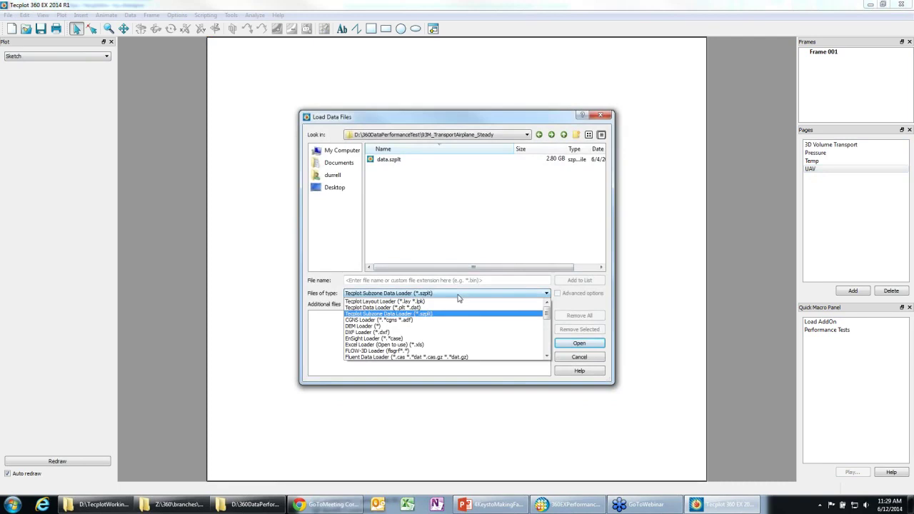
{"action": "left_click", "coordinate": [427, 309]}
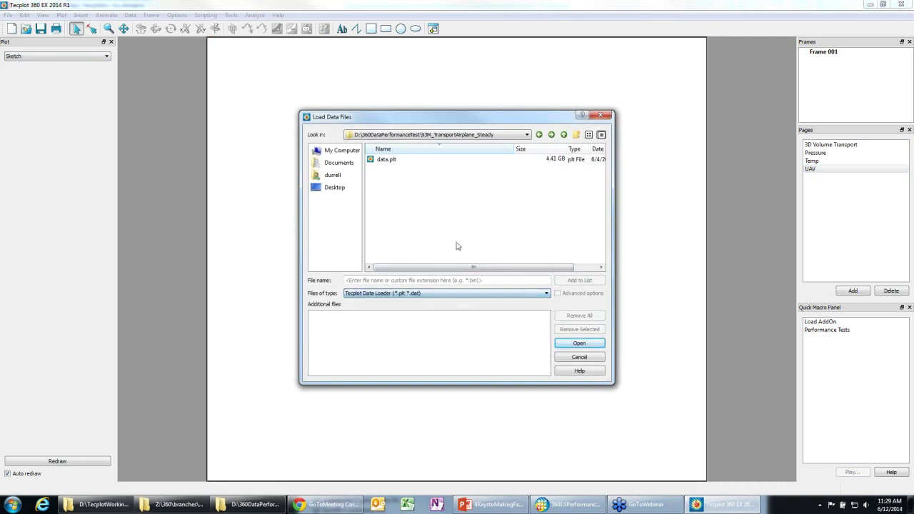
{"action": "left_click", "coordinate": [495, 135]}
{"action": "left_click", "coordinate": [427, 160]}
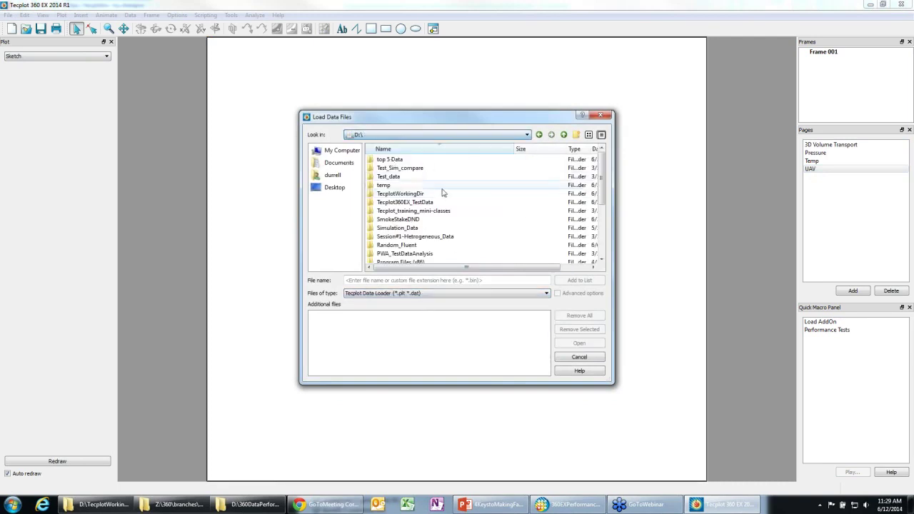
{"action": "scroll", "coordinate": [439, 204], "scroll_direction": "down", "scroll_amount": 3}
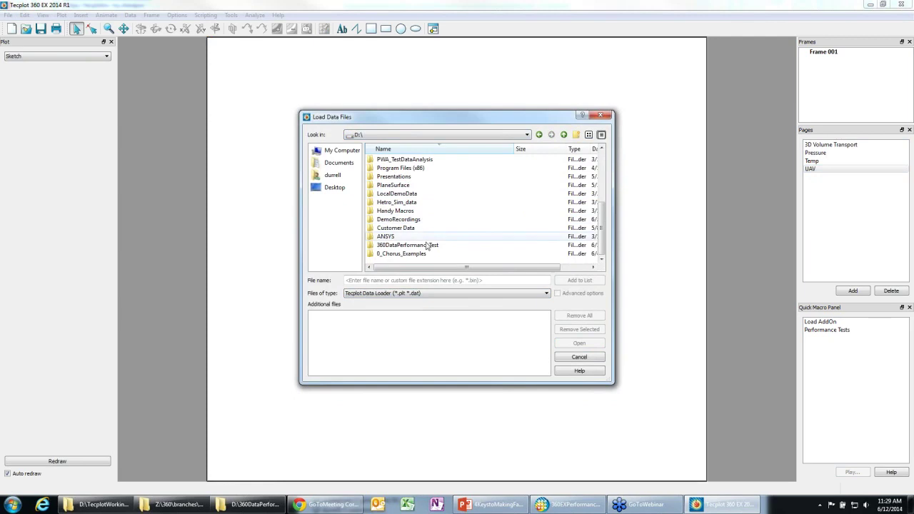
{"action": "left_click", "coordinate": [403, 254]}
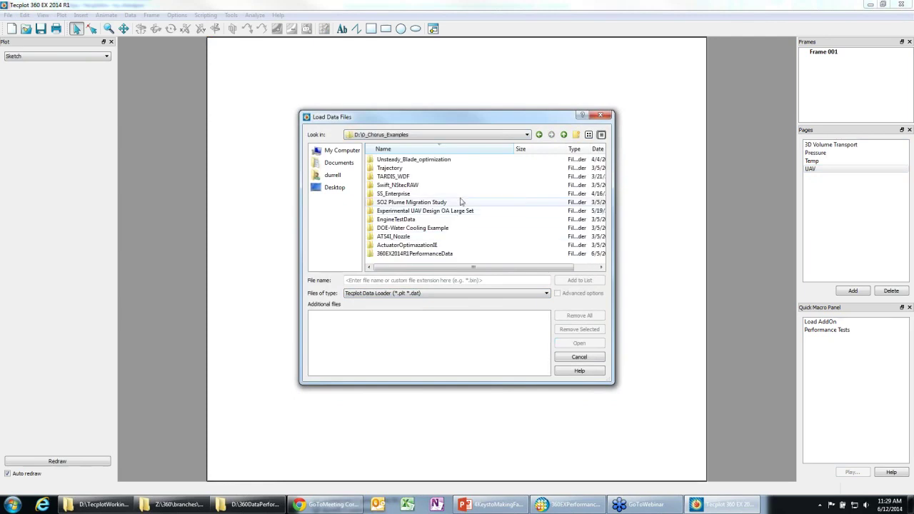
{"action": "double_click", "coordinate": [457, 211]}
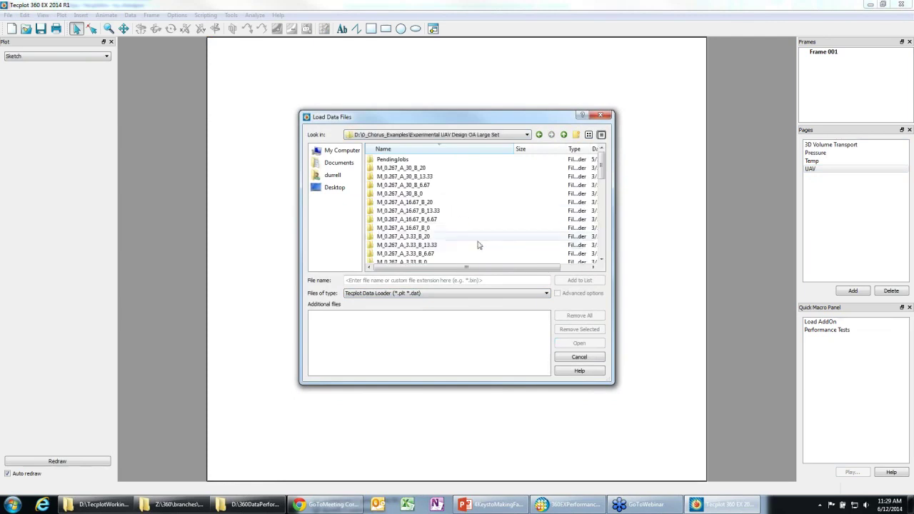
{"action": "double_click", "coordinate": [421, 203]}
{"action": "key", "text": "Down"}
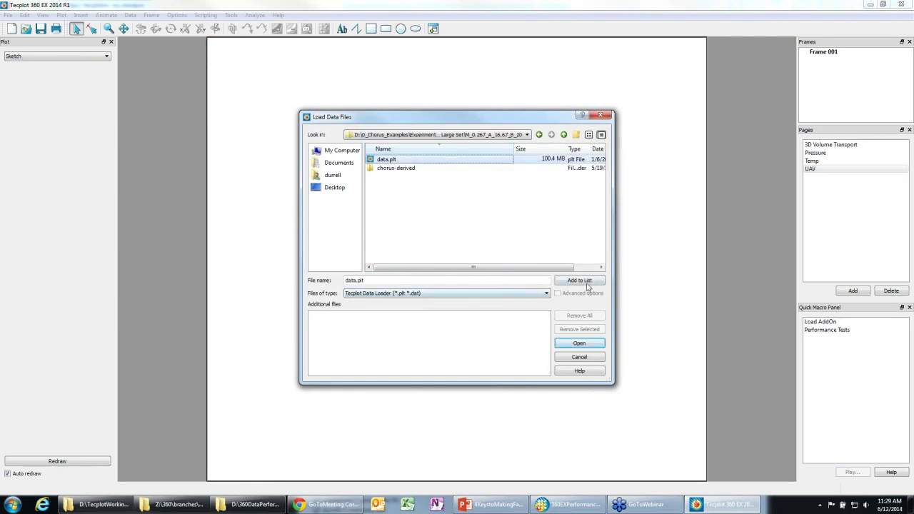
{"action": "left_click", "coordinate": [578, 343]}
Flood the UAV's near wing and its fuselage by Pressure.
{"action": "middle_click_drag", "start_coordinate": [544, 347], "coordinate": [438, 118]}
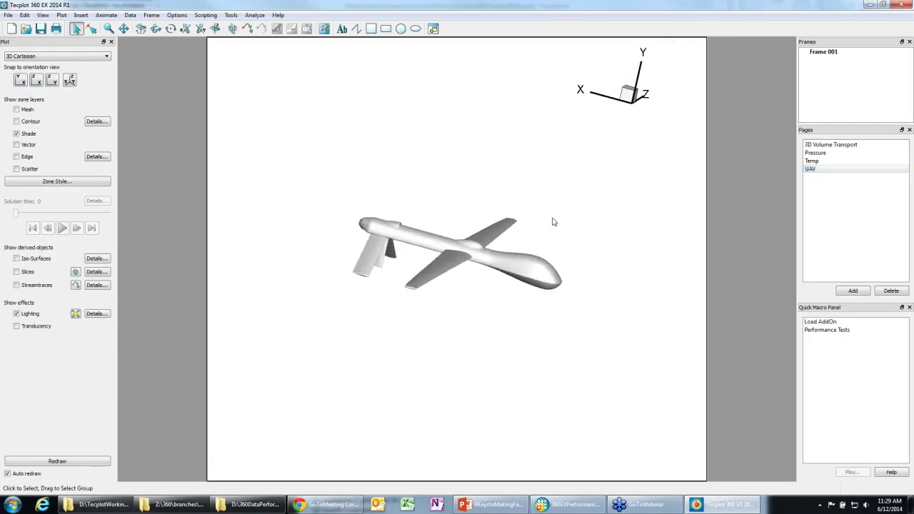
{"action": "scroll", "coordinate": [550, 221], "scroll_direction": "up", "scroll_amount": 5}
{"action": "middle_click_drag", "start_coordinate": [578, 267], "coordinate": [541, 339]}
{"action": "right_click", "coordinate": [437, 281]}
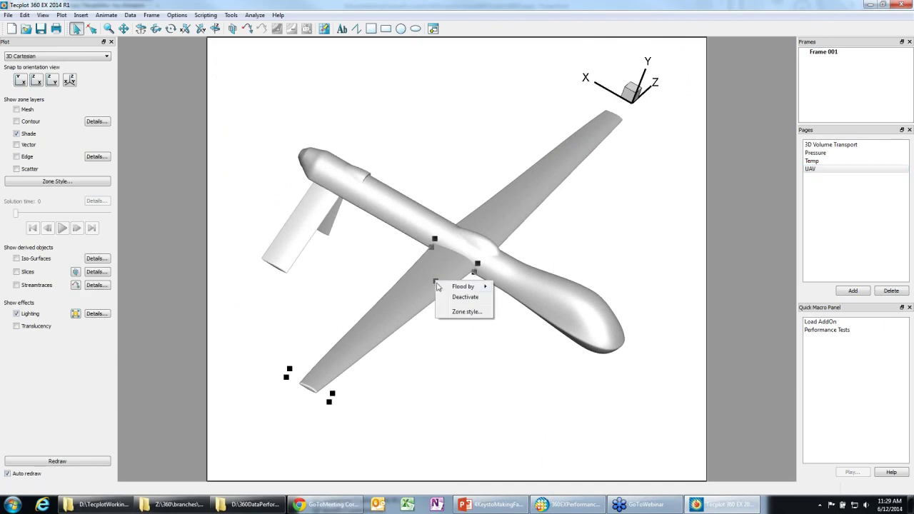
{"action": "mouse_move", "coordinate": [464, 287]}
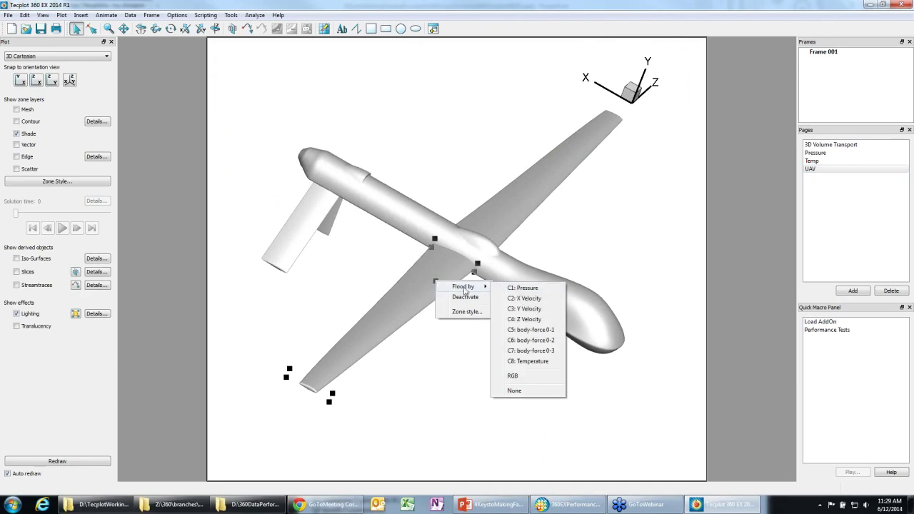
{"action": "left_click", "coordinate": [520, 289]}
{"action": "right_click", "coordinate": [517, 286]}
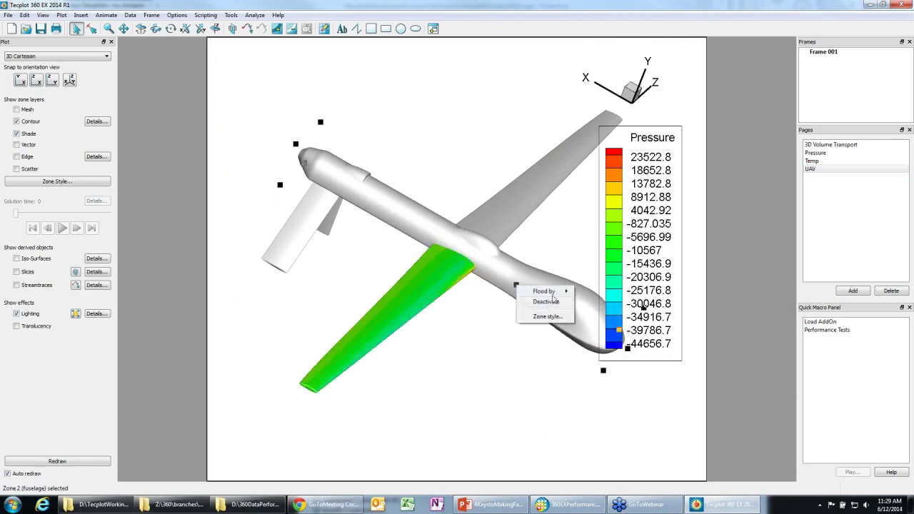
{"action": "mouse_move", "coordinate": [545, 291]}
{"action": "left_click", "coordinate": [588, 289]}
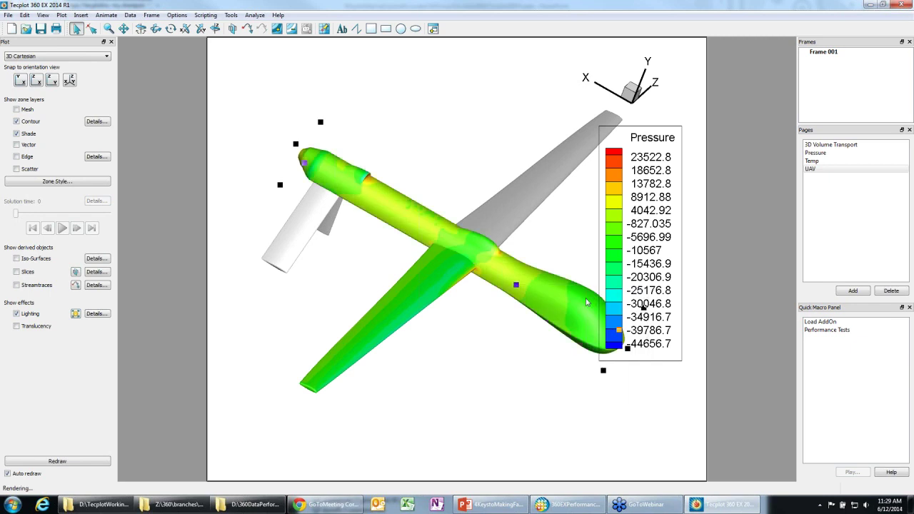
Draw a straight polyline along the UAV's flooded wing from its root to its tip.
{"action": "left_click_drag", "start_coordinate": [458, 317], "coordinate": [452, 329]}
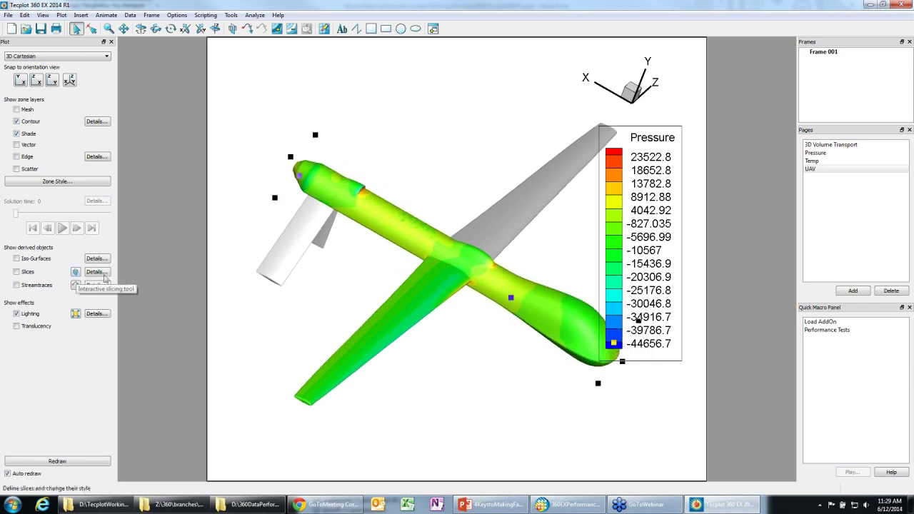
{"action": "left_click", "coordinate": [356, 28]}
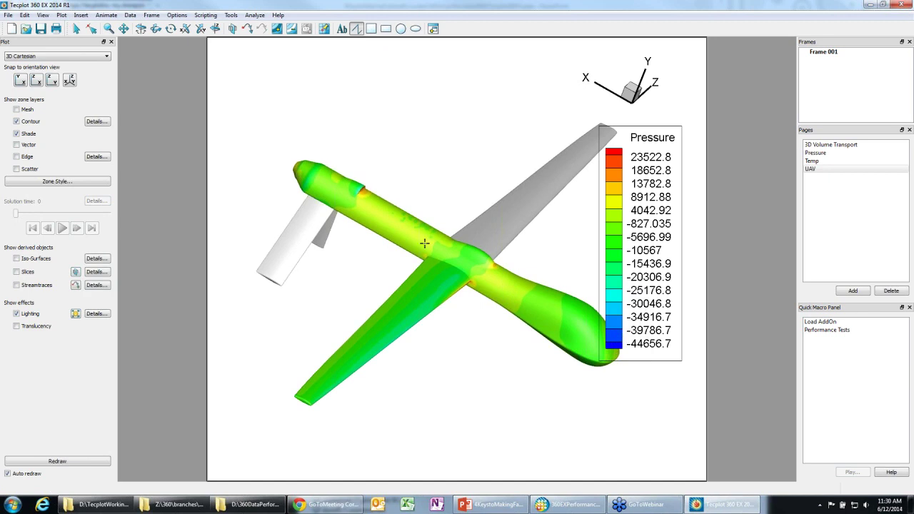
{"action": "left_click", "coordinate": [452, 267]}
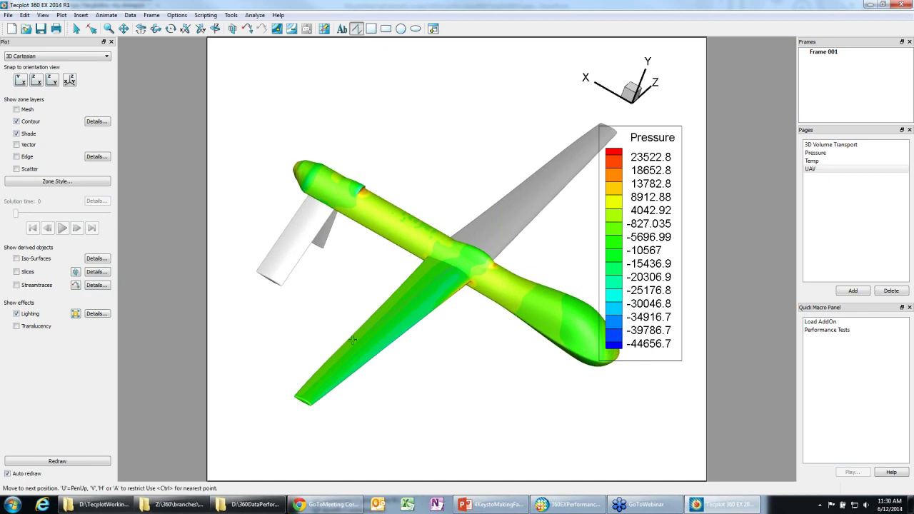
{"action": "double_click", "coordinate": [307, 398]}
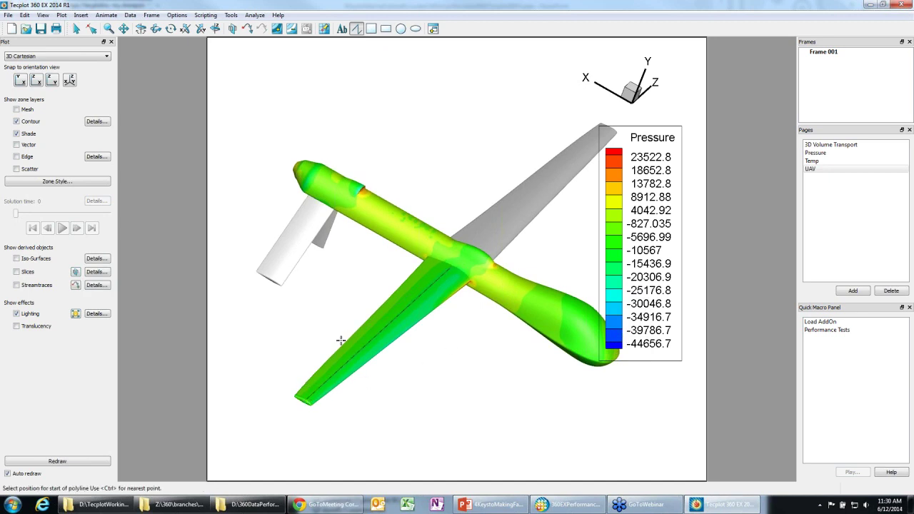
Extract 200 regular data points along the polyline on the wing.
{"action": "right_click", "coordinate": [404, 310]}
{"action": "right_click", "coordinate": [404, 309]}
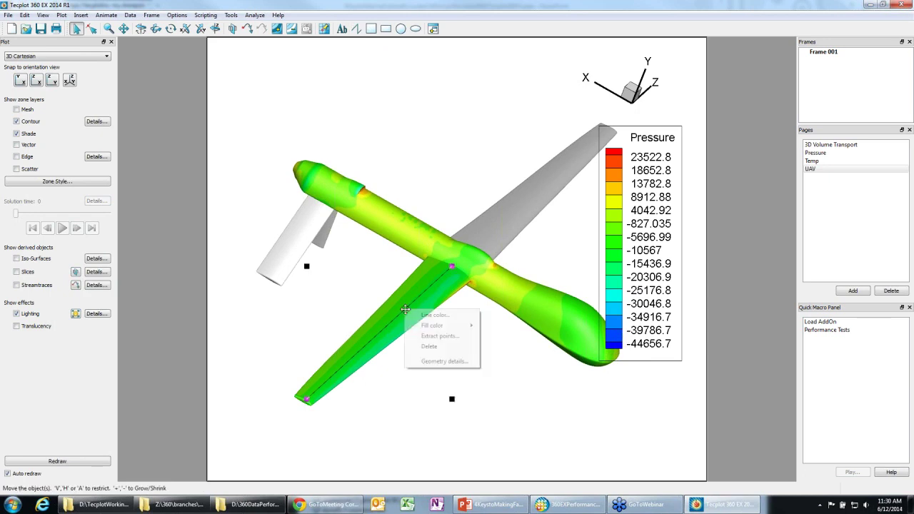
{"action": "left_click", "coordinate": [438, 336]}
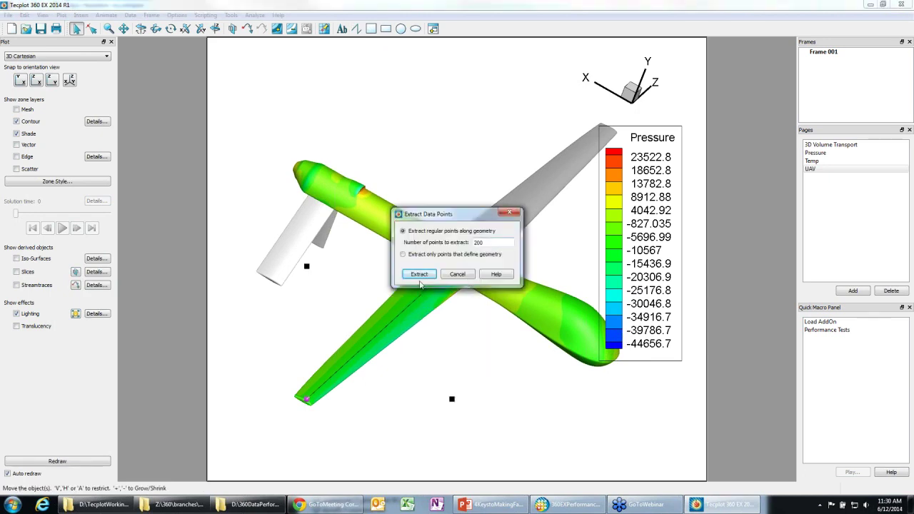
{"action": "left_click", "coordinate": [420, 276]}
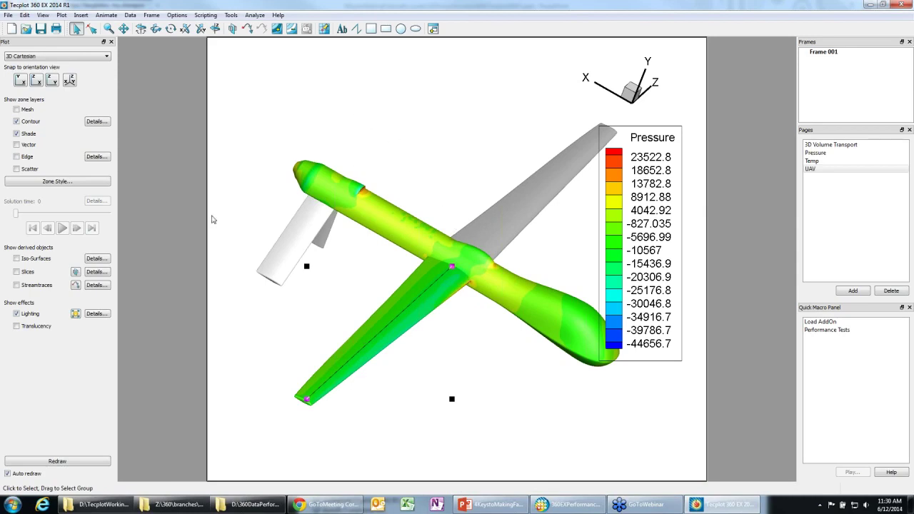
Add a new frame over the upper part of the UAV plot and make it an XY Line plot.
{"action": "left_click", "coordinate": [432, 29]}
{"action": "left_click_drag", "start_coordinate": [370, 81], "coordinate": [603, 245]}
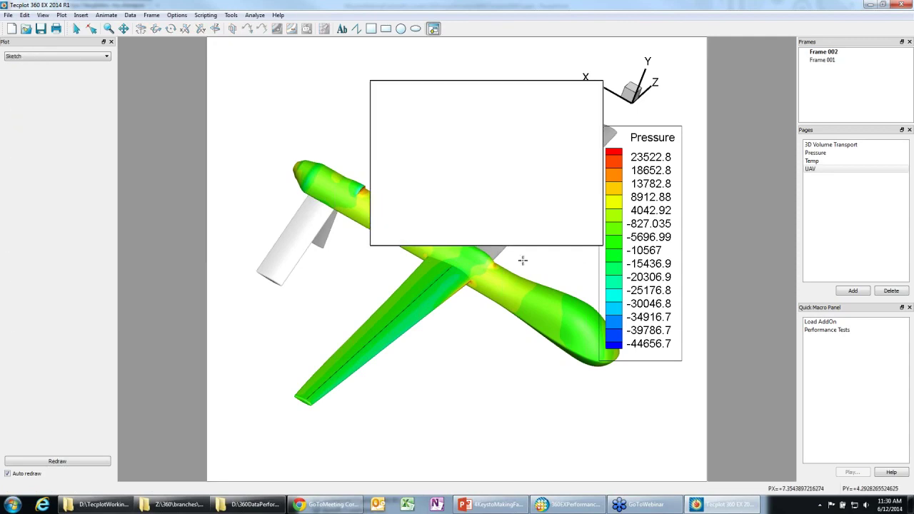
{"action": "left_click", "coordinate": [104, 57]}
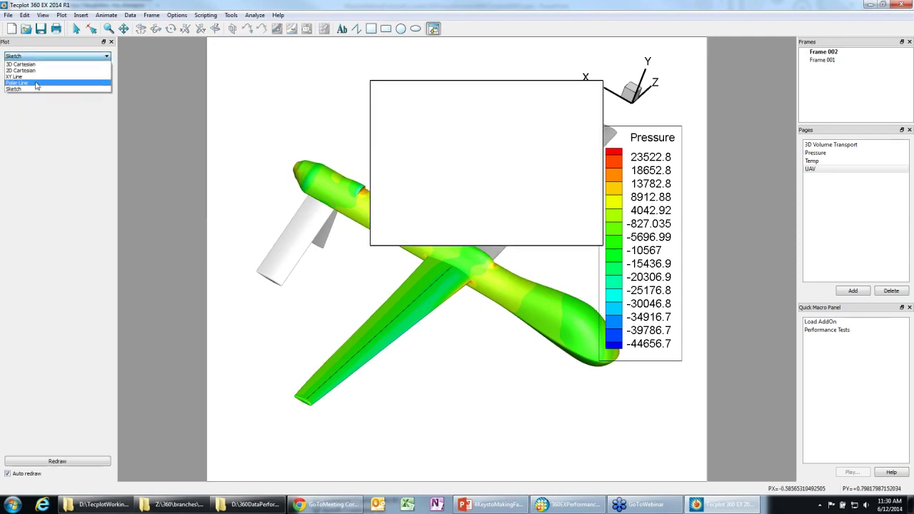
{"action": "left_click", "coordinate": [32, 77]}
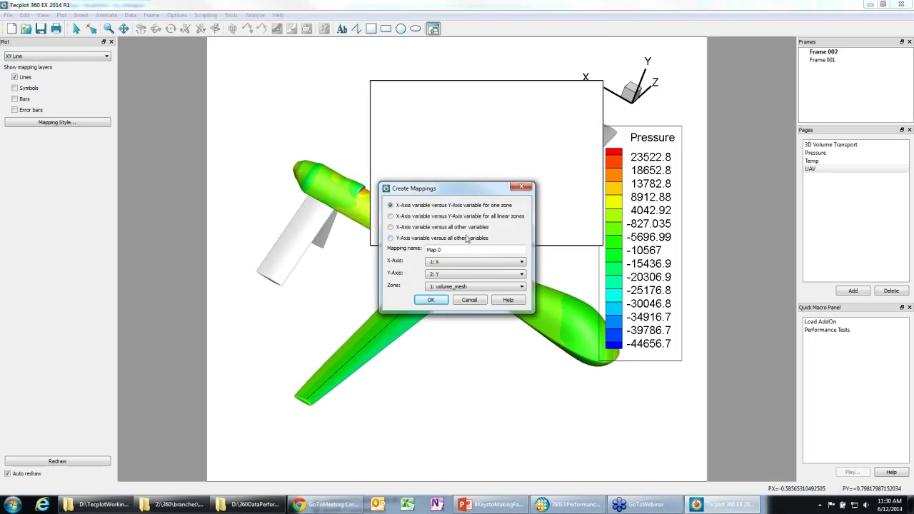
Create line mappings for all linear zones with Z on the X-axis and Pressure on the Y-axis.
{"action": "left_click", "coordinate": [441, 218]}
{"action": "left_click", "coordinate": [484, 275]}
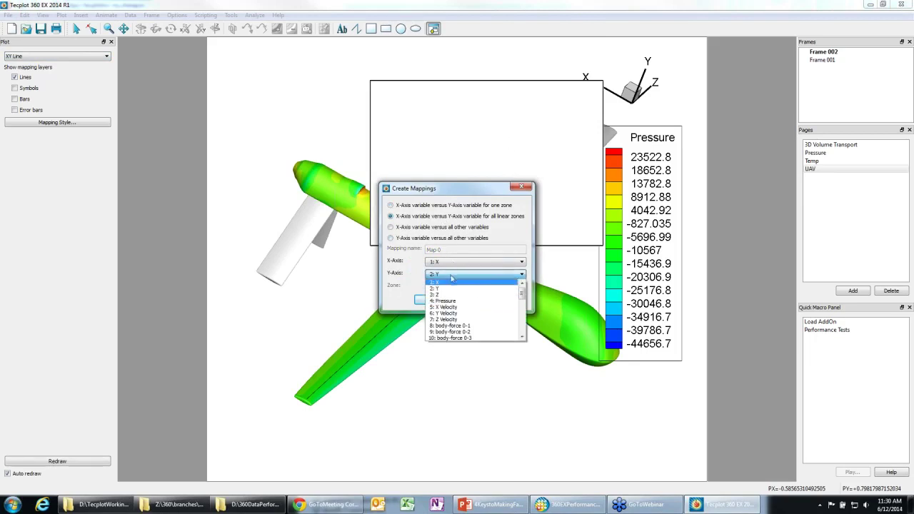
{"action": "left_click", "coordinate": [452, 275]}
{"action": "left_click", "coordinate": [475, 262]}
{"action": "left_click", "coordinate": [443, 282]}
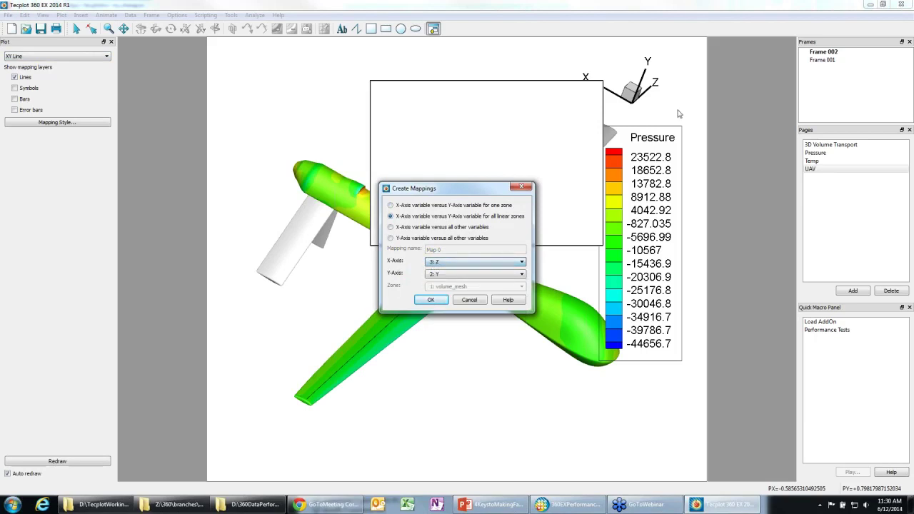
{"action": "left_click", "coordinate": [490, 276]}
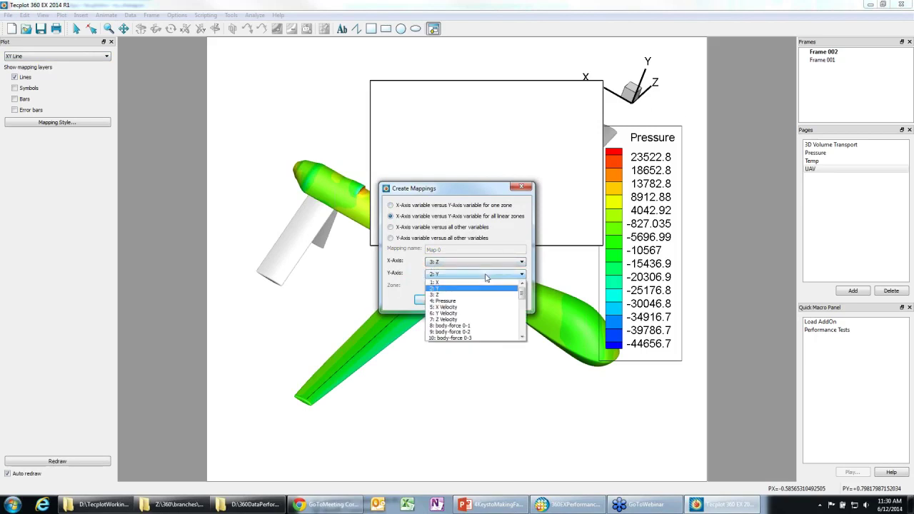
{"action": "left_click", "coordinate": [475, 301]}
{"action": "left_click", "coordinate": [442, 301]}
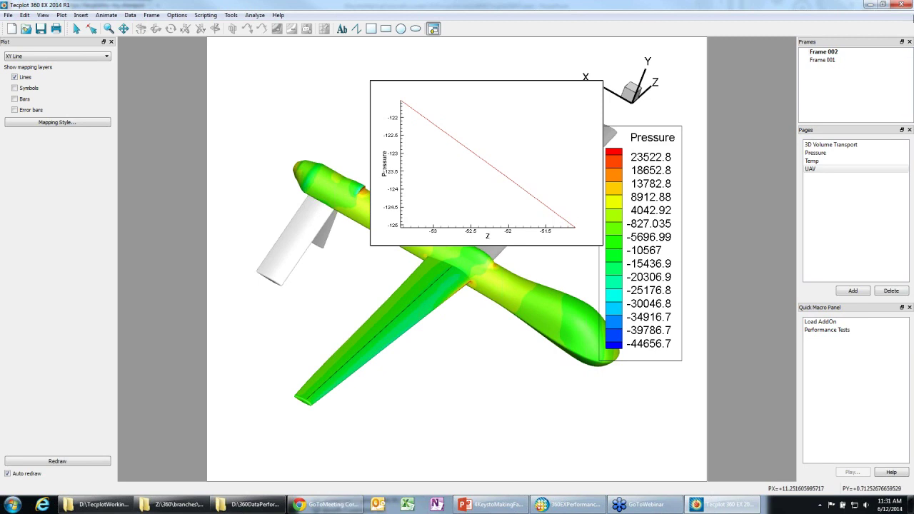
Close the current Tecplot session, clear the other windows from the desktop, and start Tecplot 360 EX 2014 R1 again.
{"action": "left_click", "coordinate": [904, 4]}
{"action": "left_click", "coordinate": [514, 263]}
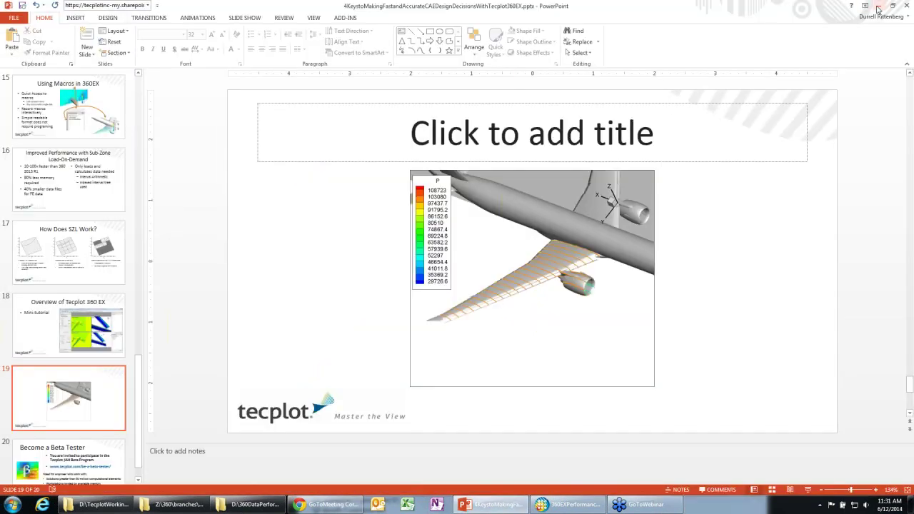
{"action": "left_click", "coordinate": [879, 8]}
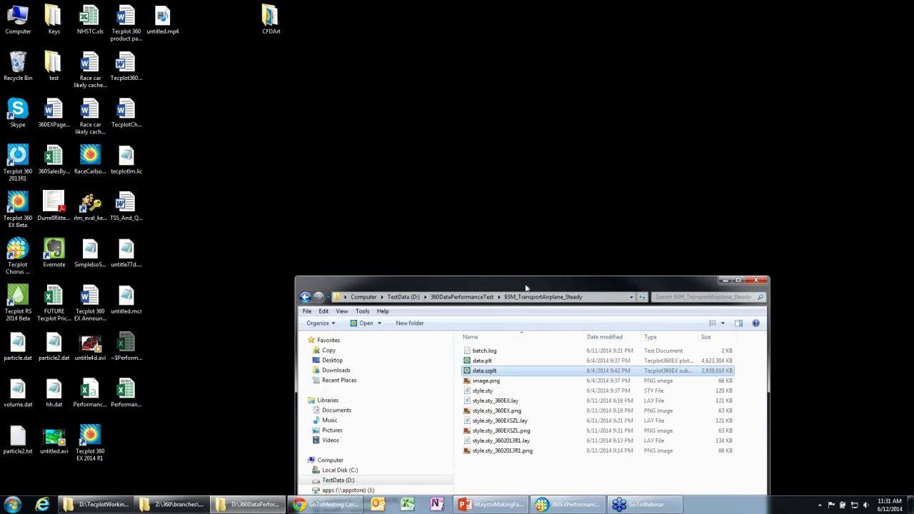
{"action": "left_click", "coordinate": [763, 184]}
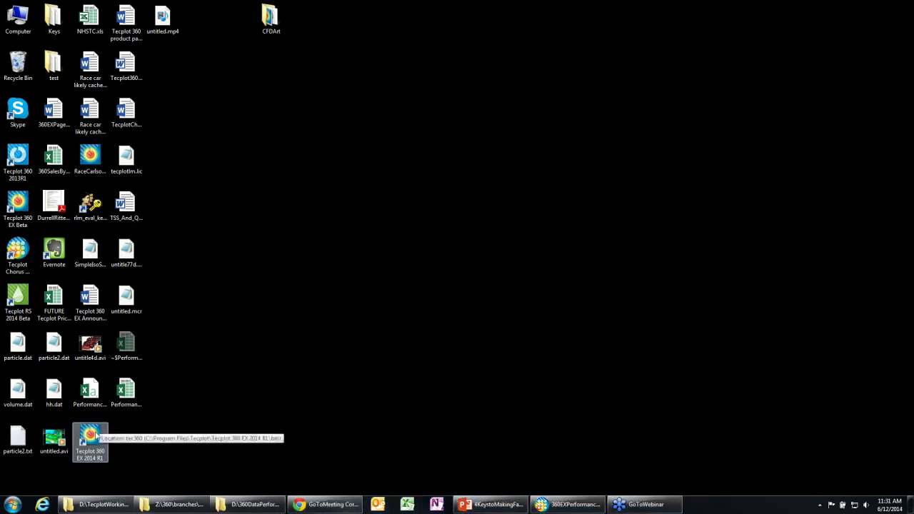
{"action": "double_click", "coordinate": [90, 436]}
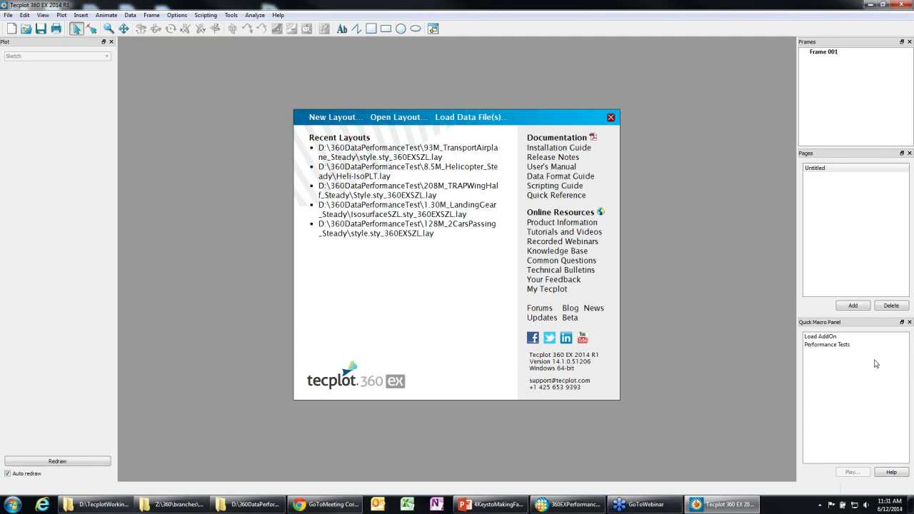
{"action": "left_click", "coordinate": [130, 15]}
{"action": "mouse_move", "coordinate": [156, 60]}
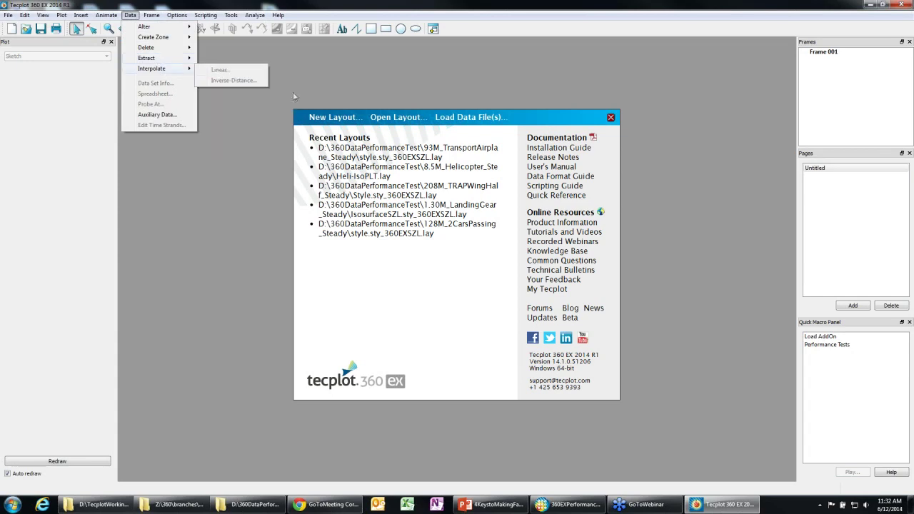
Load data.plt from D:\0_Chorus_Examples\Experimental UAV Design OA Large Set\M_0.6_A_30_B_13.33 with the Tecplot Data Loader.
{"action": "left_click", "coordinate": [464, 117]}
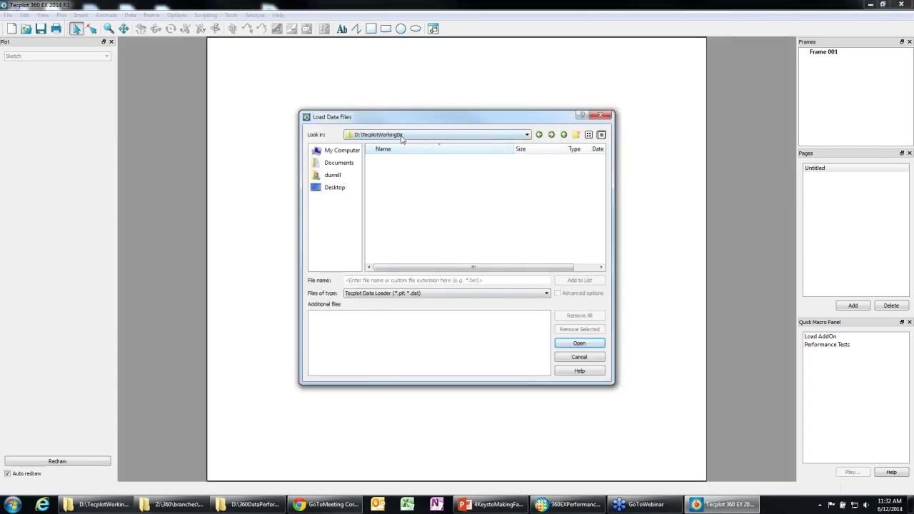
{"action": "left_click", "coordinate": [563, 135]}
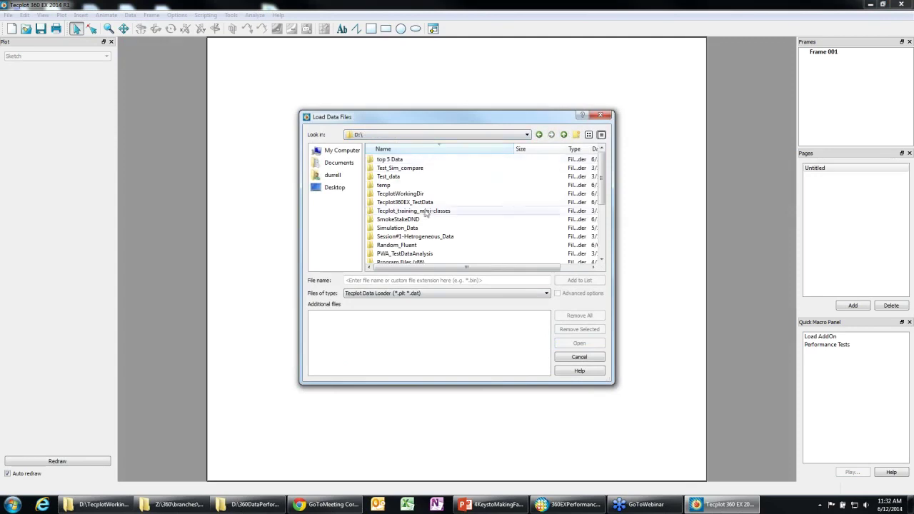
{"action": "scroll", "coordinate": [414, 253], "scroll_direction": "down", "scroll_amount": 4}
{"action": "double_click", "coordinate": [412, 254]}
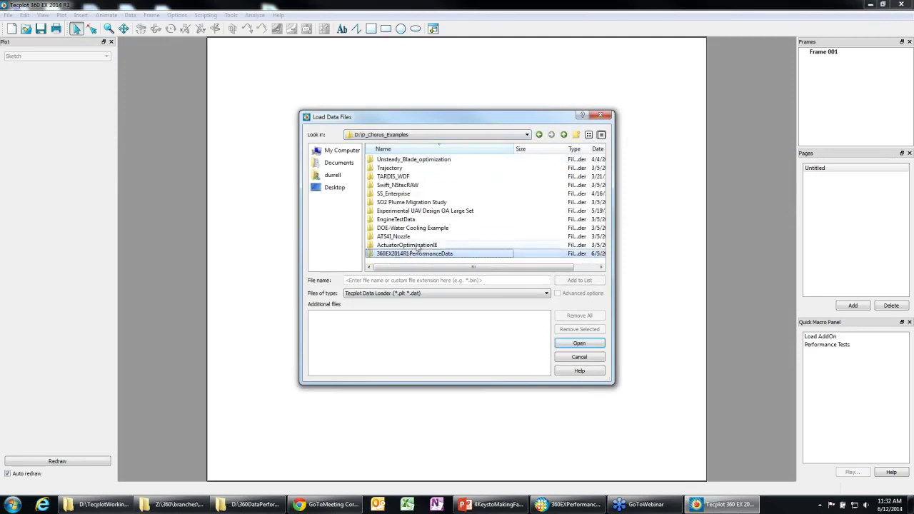
{"action": "left_click", "coordinate": [436, 168]}
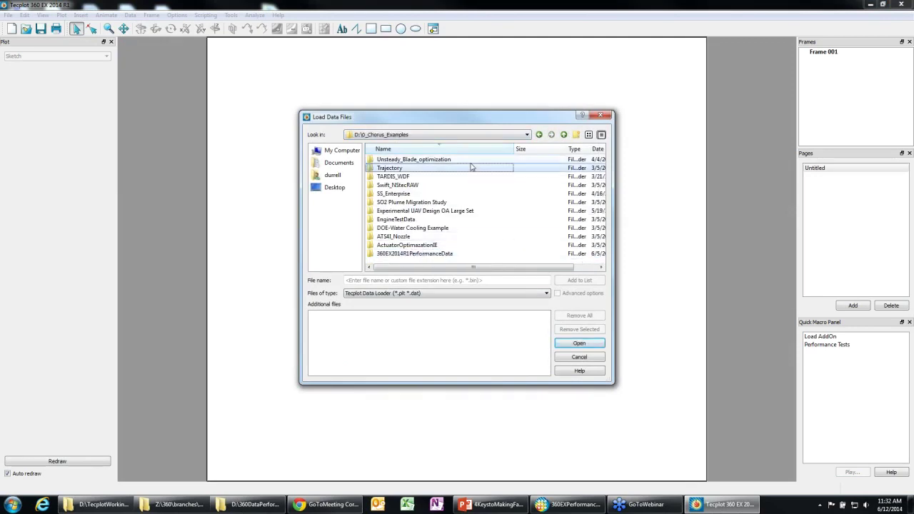
{"action": "left_click", "coordinate": [429, 211]}
{"action": "double_click", "coordinate": [429, 211]}
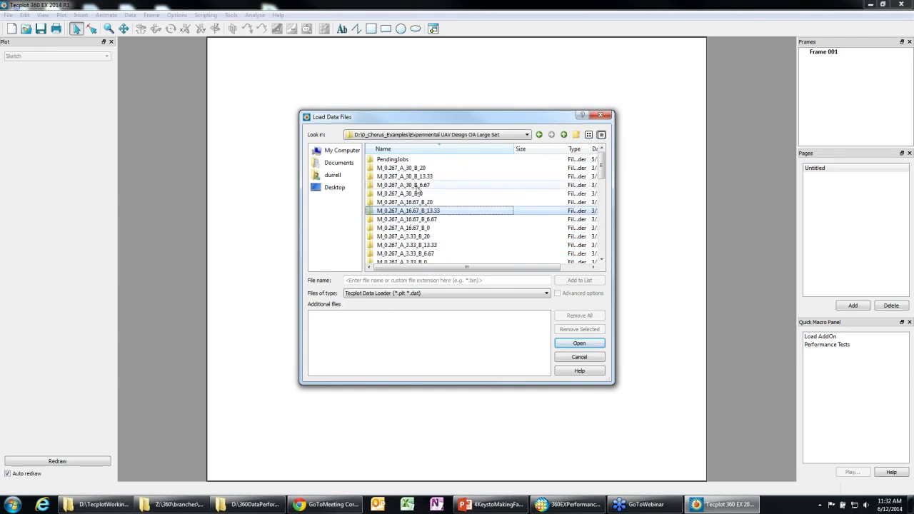
{"action": "scroll", "coordinate": [415, 227], "scroll_direction": "down", "scroll_amount": 3}
{"action": "scroll", "coordinate": [411, 233], "scroll_direction": "up", "scroll_amount": 3}
{"action": "double_click", "coordinate": [400, 211]}
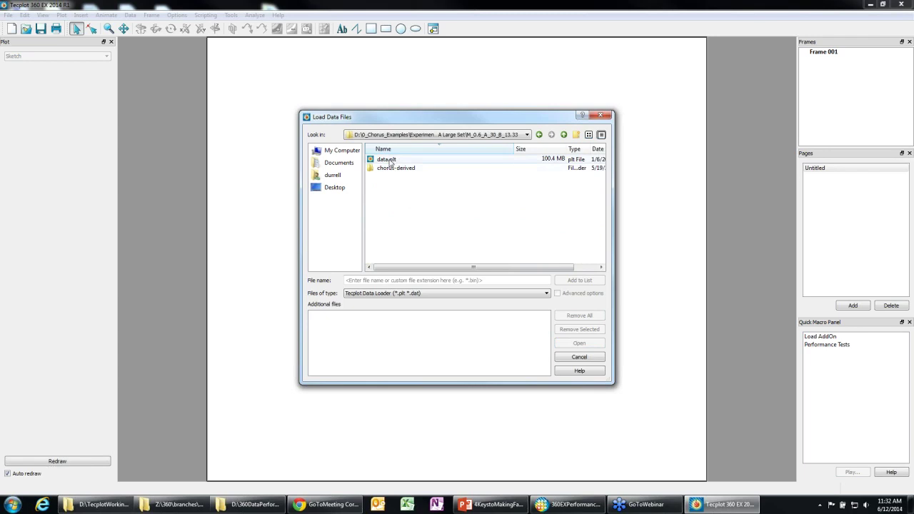
{"action": "left_click", "coordinate": [388, 160]}
{"action": "left_click", "coordinate": [582, 344]}
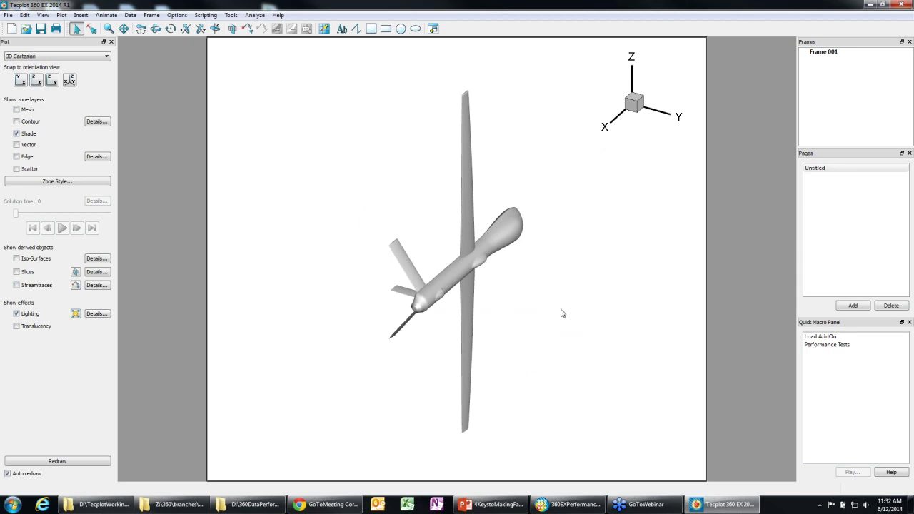
Start recording a macro to Pressureonwin.mcr in D:\TecplotWorkingDir and move the Macro Recorder clear of the plot.
{"action": "left_click", "coordinate": [212, 16]}
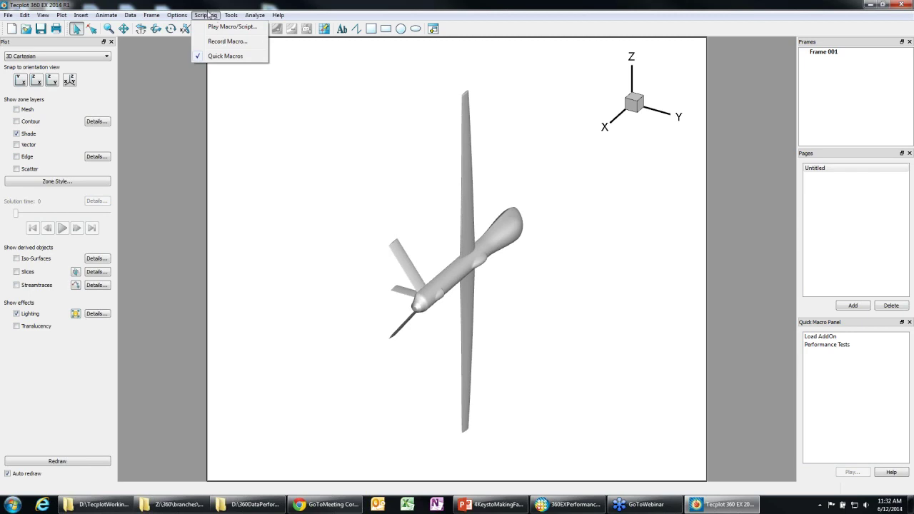
{"action": "left_click", "coordinate": [226, 42]}
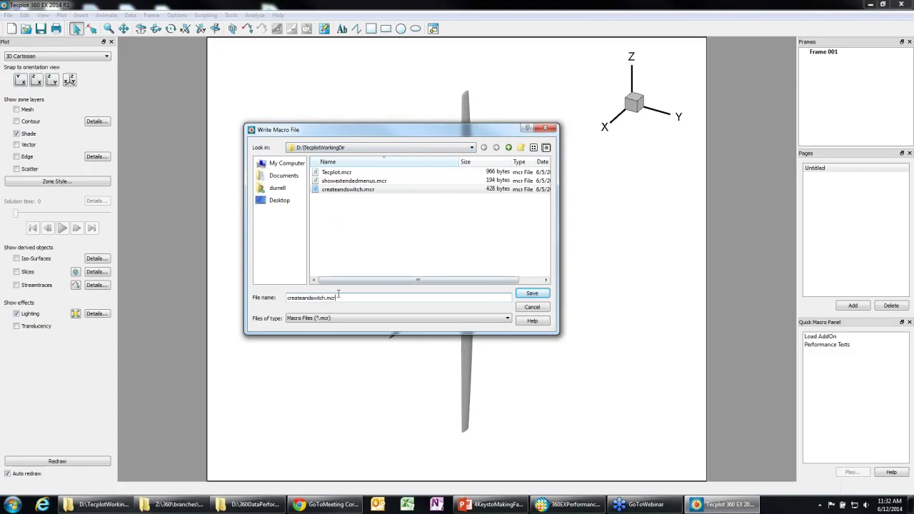
{"action": "key", "text": "shift+Home"}
{"action": "type", "text": "Pre"}
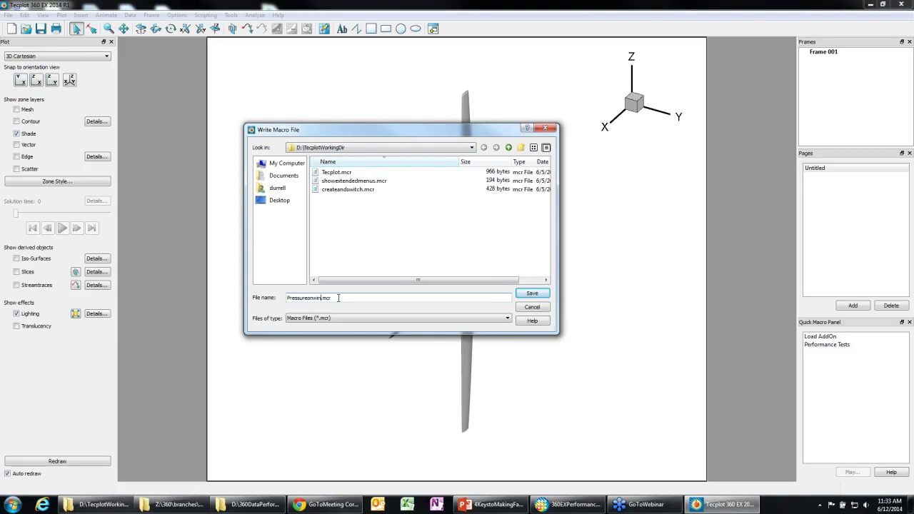
{"action": "left_click", "coordinate": [543, 296]}
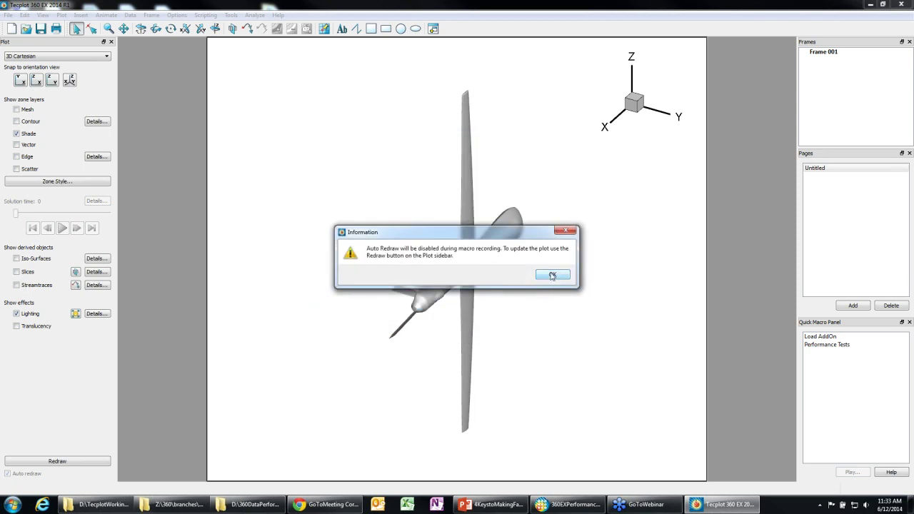
{"action": "left_click", "coordinate": [552, 276]}
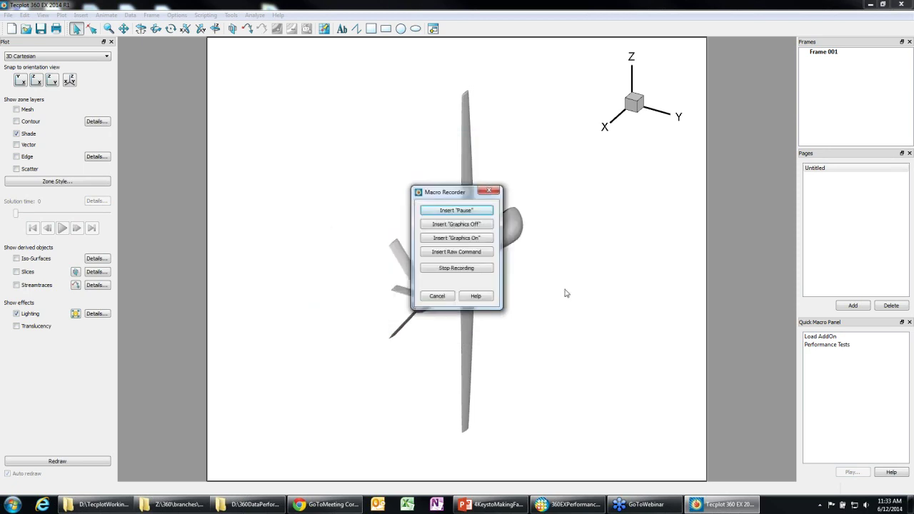
{"action": "left_click_drag", "start_coordinate": [482, 190], "coordinate": [882, 181]}
Define slice group 1 as Z-planes cutting through the surface zones of the UAV.
{"action": "right_click_drag", "start_coordinate": [508, 400], "coordinate": [485, 213]}
{"action": "middle_click_drag", "start_coordinate": [484, 212], "coordinate": [498, 298]}
{"action": "right_click_drag", "start_coordinate": [499, 298], "coordinate": [499, 313]}
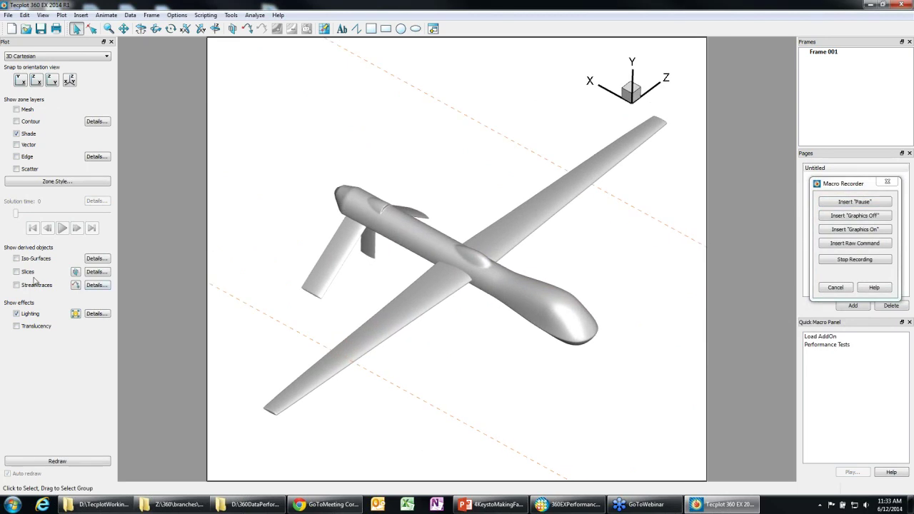
{"action": "left_click", "coordinate": [96, 272]}
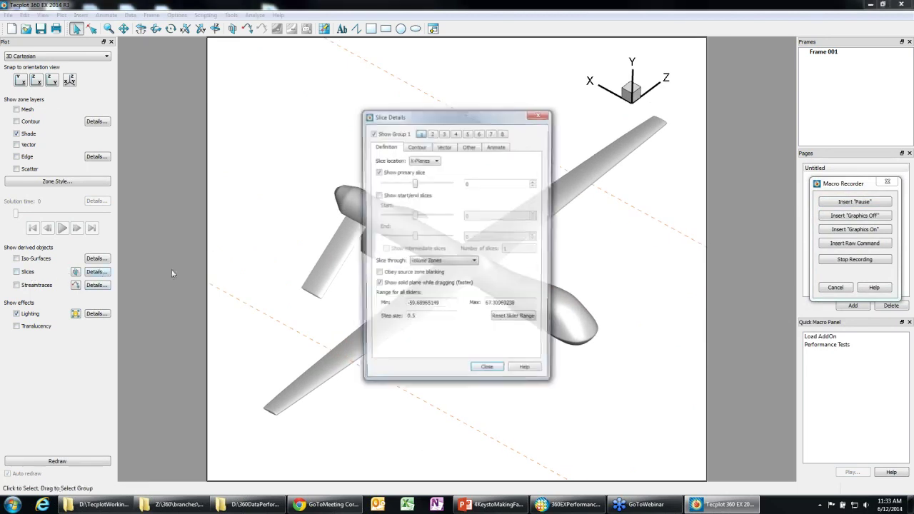
{"action": "left_click", "coordinate": [429, 161]}
{"action": "left_click", "coordinate": [420, 180]}
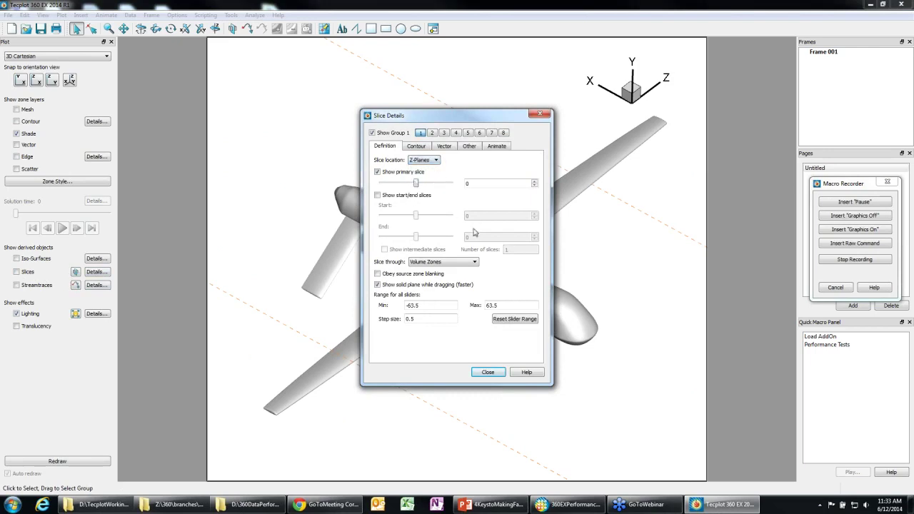
{"action": "left_click", "coordinate": [457, 263]}
{"action": "left_click", "coordinate": [444, 273]}
Show the slice mesh coloured by Multi 1 with 0.4% line thickness, and turn off the slice edges.
{"action": "left_click", "coordinate": [470, 146]}
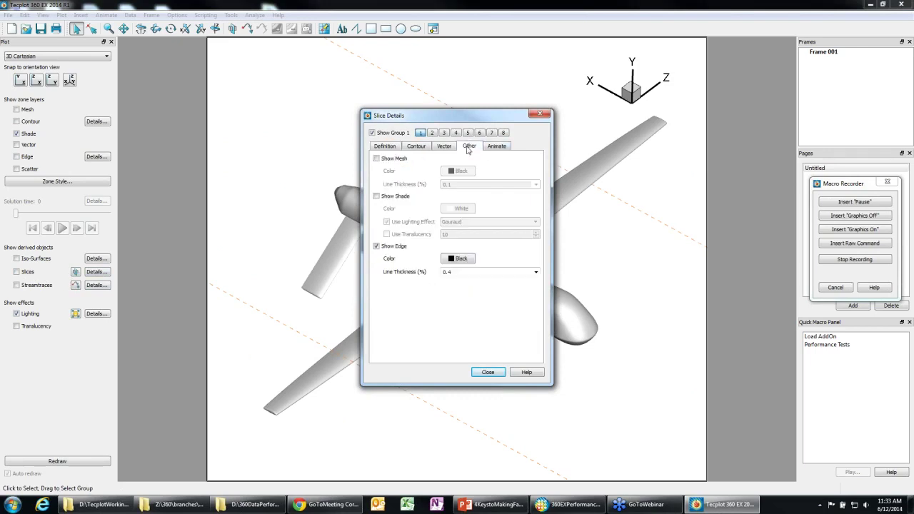
{"action": "left_click", "coordinate": [401, 159]}
{"action": "left_click", "coordinate": [457, 173]}
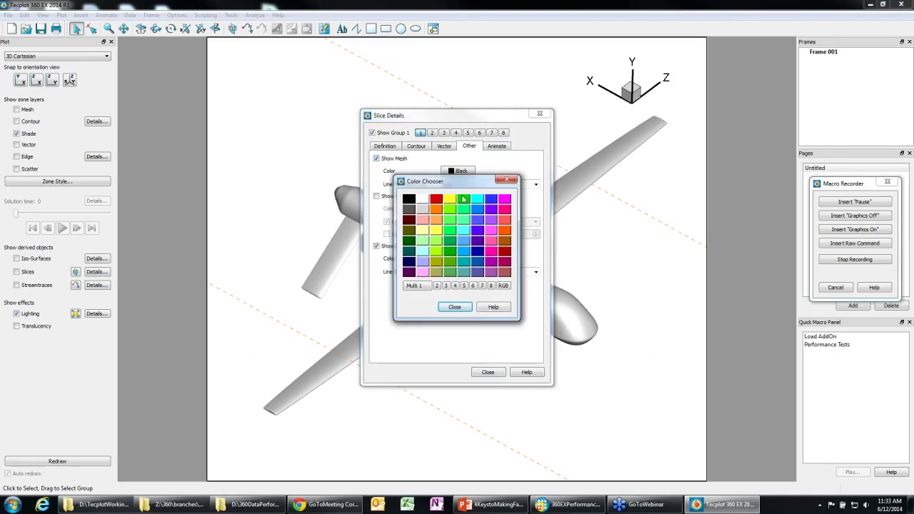
{"action": "left_click", "coordinate": [429, 289]}
{"action": "left_click", "coordinate": [390, 248]}
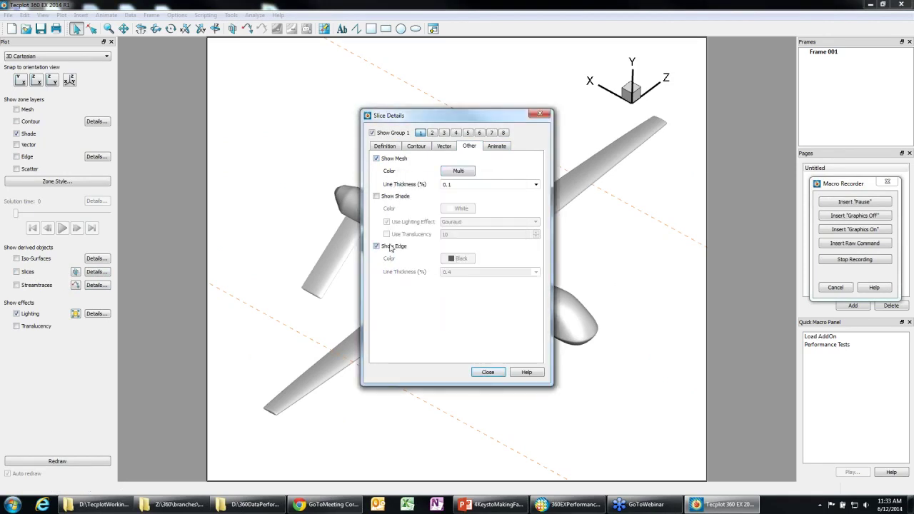
{"action": "left_click", "coordinate": [535, 184]}
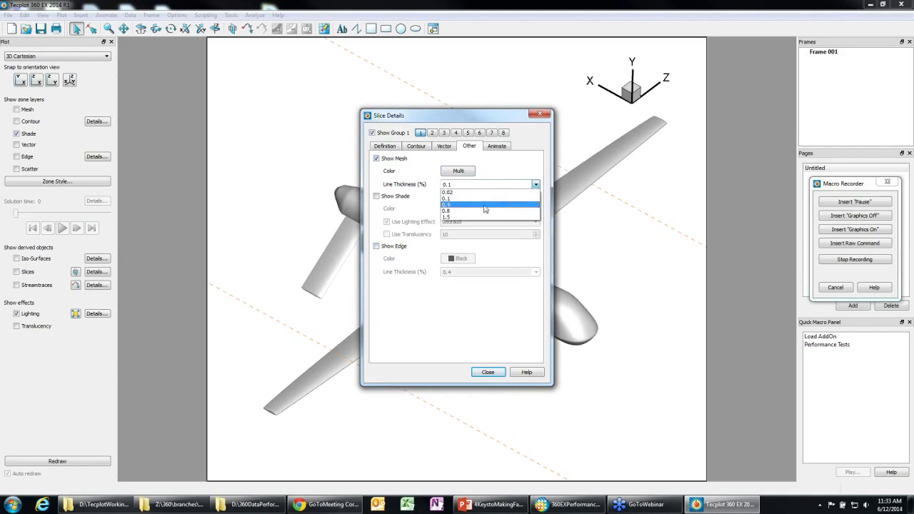
{"action": "left_click", "coordinate": [478, 207]}
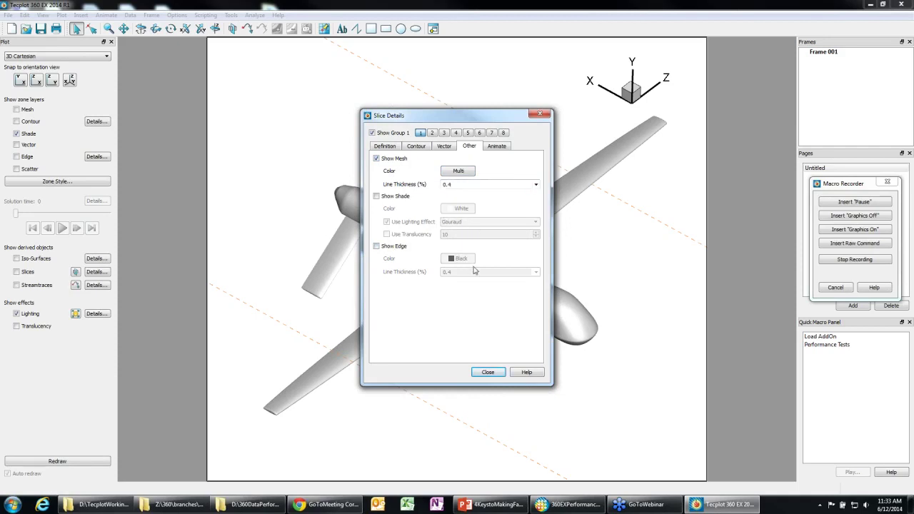
{"action": "left_click", "coordinate": [488, 372]}
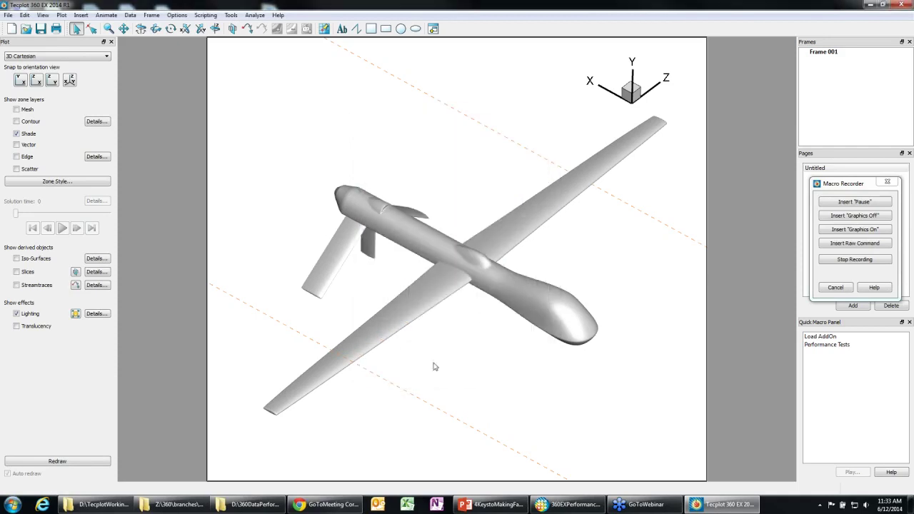
Turn on slices and place the Z-plane slice across the UAV's near wing close to its root.
{"action": "left_click", "coordinate": [26, 272]}
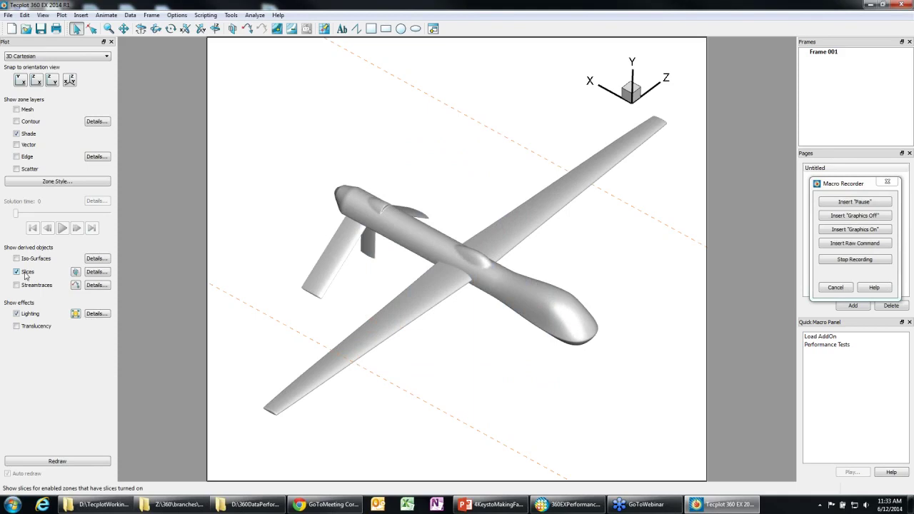
{"action": "left_click", "coordinate": [75, 272]}
{"action": "left_click", "coordinate": [441, 275]}
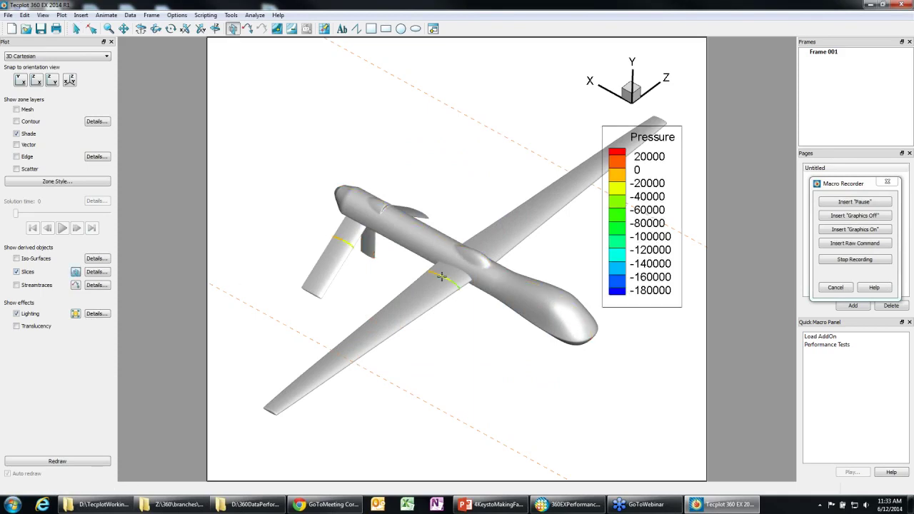
Add start and end Z-plane slices across the near wing and adjust the end slice's position between the root and the tip.
{"action": "left_click", "coordinate": [272, 412]}
{"action": "left_click", "coordinate": [457, 272]}
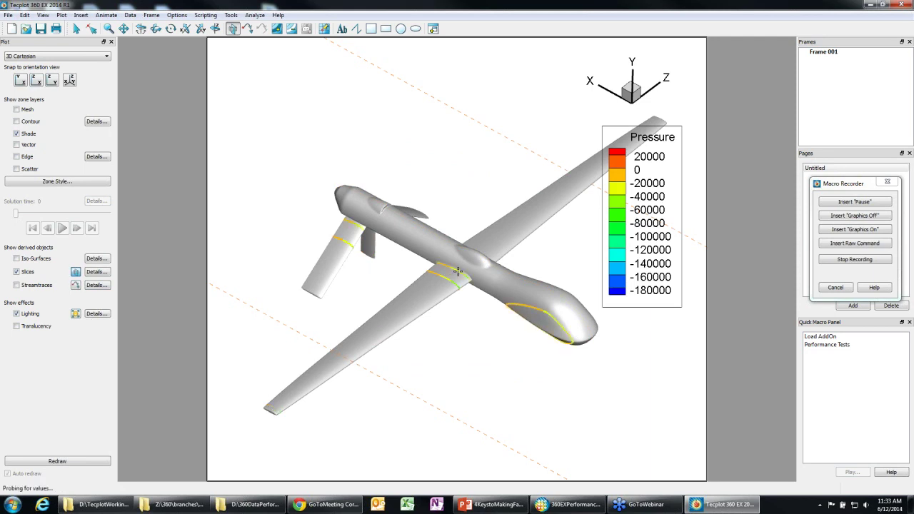
{"action": "left_click_drag", "start_coordinate": [456, 273], "coordinate": [432, 282]}
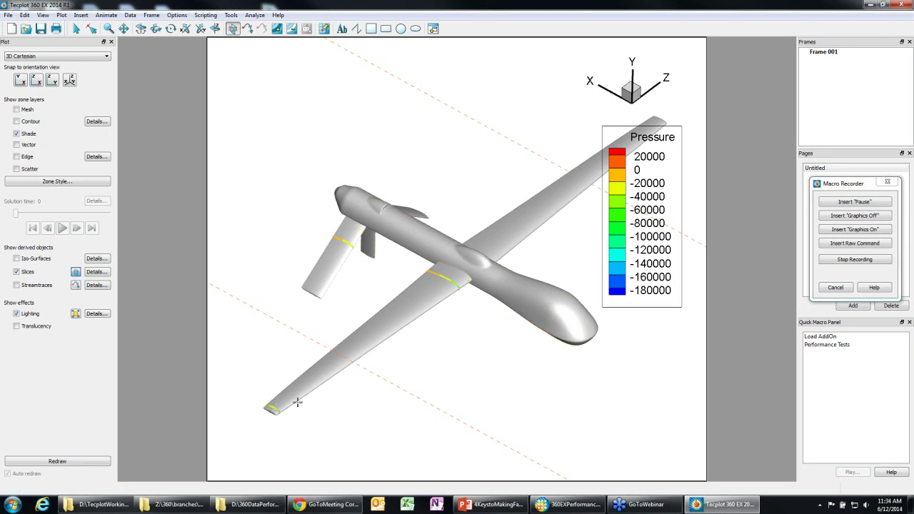
{"action": "left_click_drag", "start_coordinate": [450, 277], "coordinate": [454, 275]}
Deactivate the near tail fin zone crossed by the slices and redraw the plot.
{"action": "right_click", "coordinate": [342, 242]}
{"action": "right_click", "coordinate": [342, 243]}
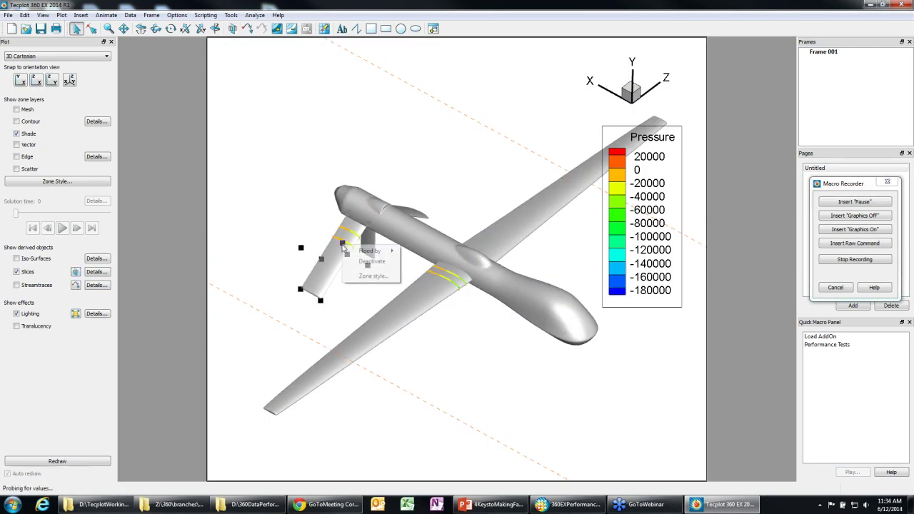
{"action": "left_click", "coordinate": [365, 261]}
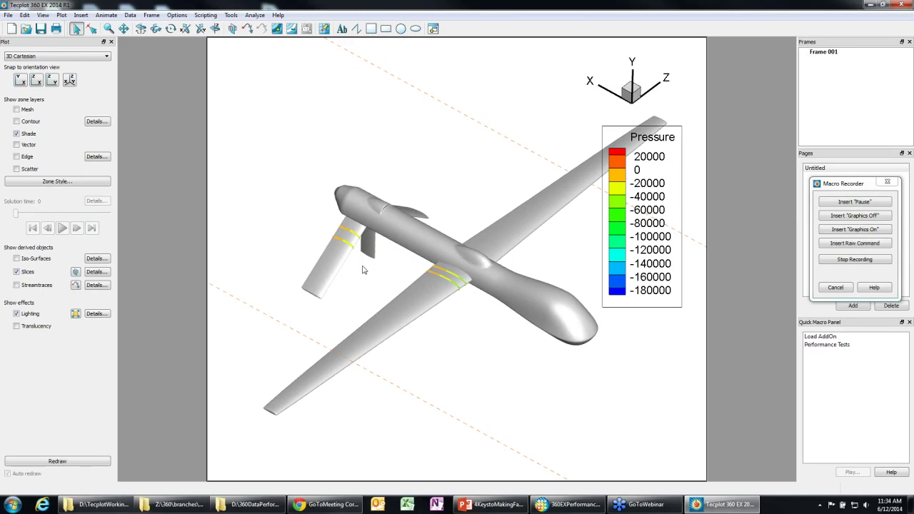
{"action": "left_click", "coordinate": [57, 461]}
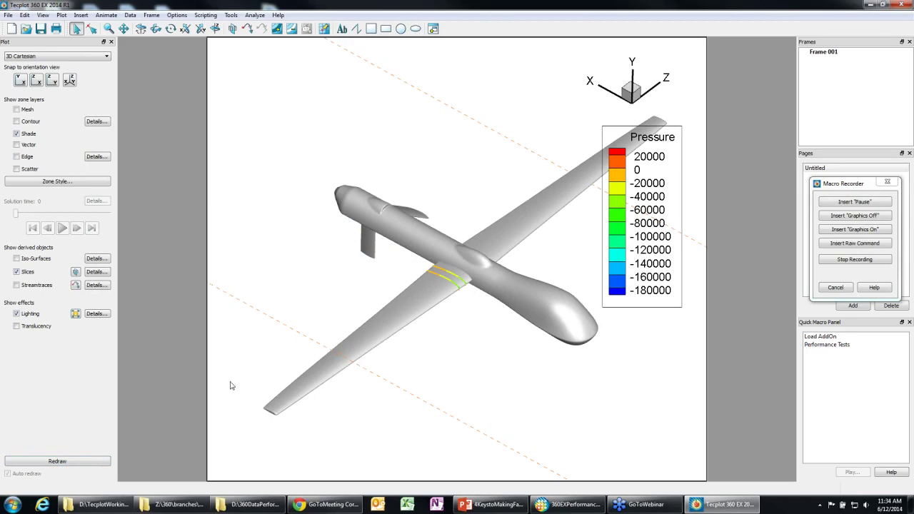
Place the end slice near the tip of the near wing, show 5 intermediate slices for group 1, and redraw the plot.
{"action": "left_click", "coordinate": [75, 272]}
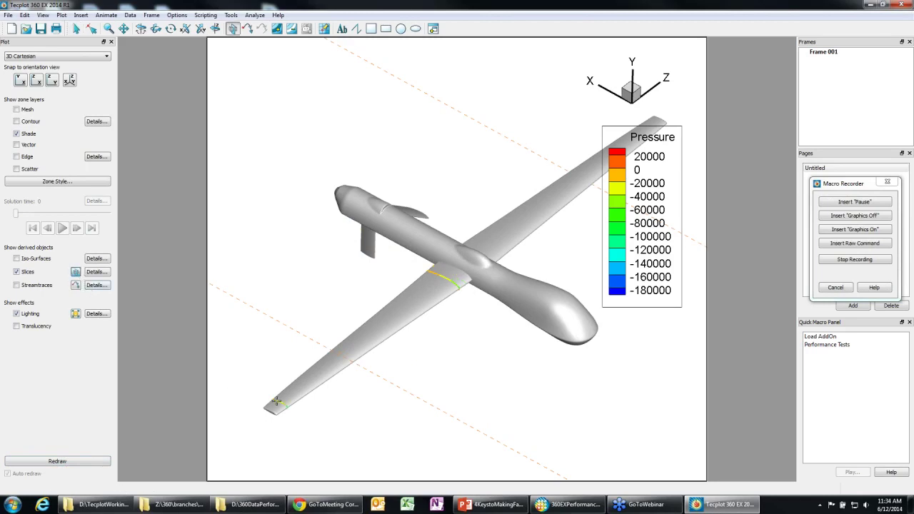
{"action": "left_click", "coordinate": [97, 271]}
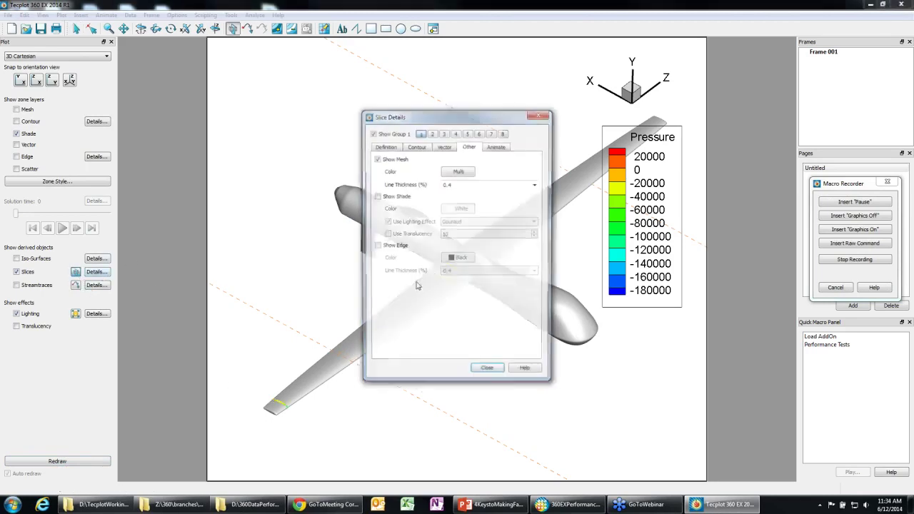
{"action": "left_click", "coordinate": [386, 146]}
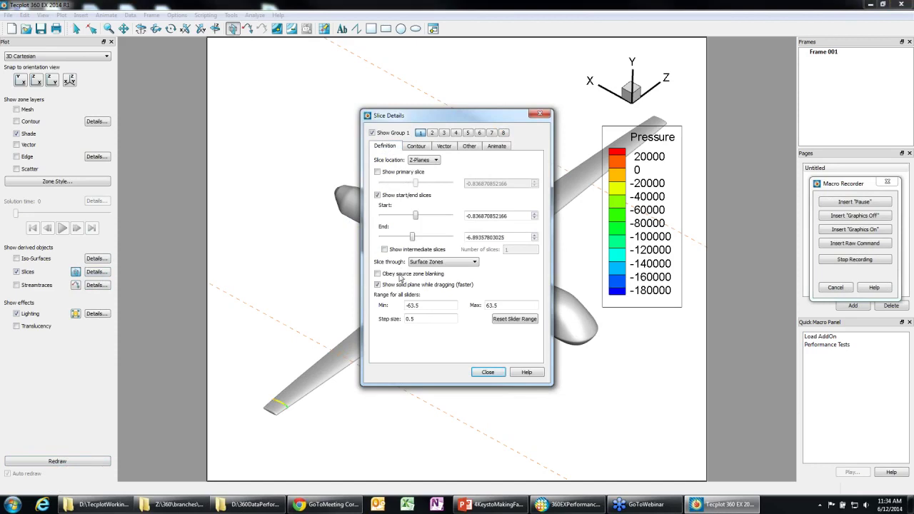
{"action": "left_click", "coordinate": [384, 249]}
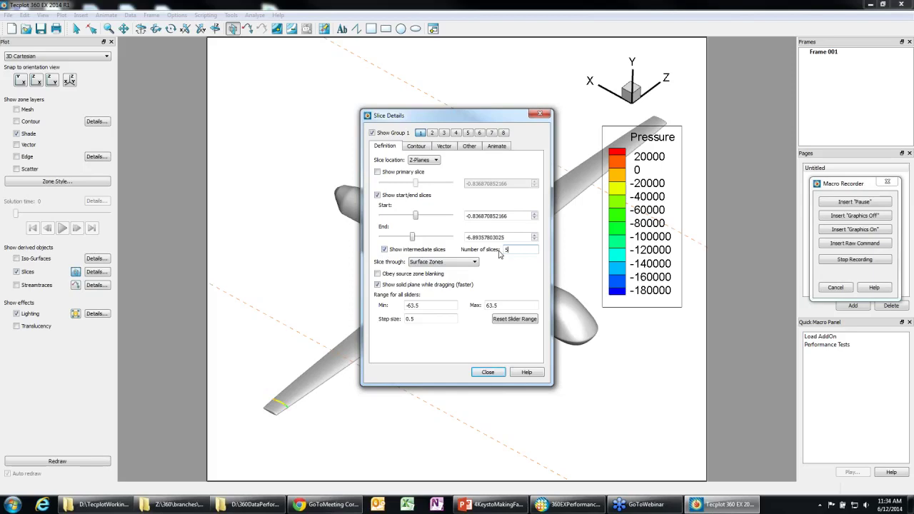
{"action": "left_click", "coordinate": [489, 372]}
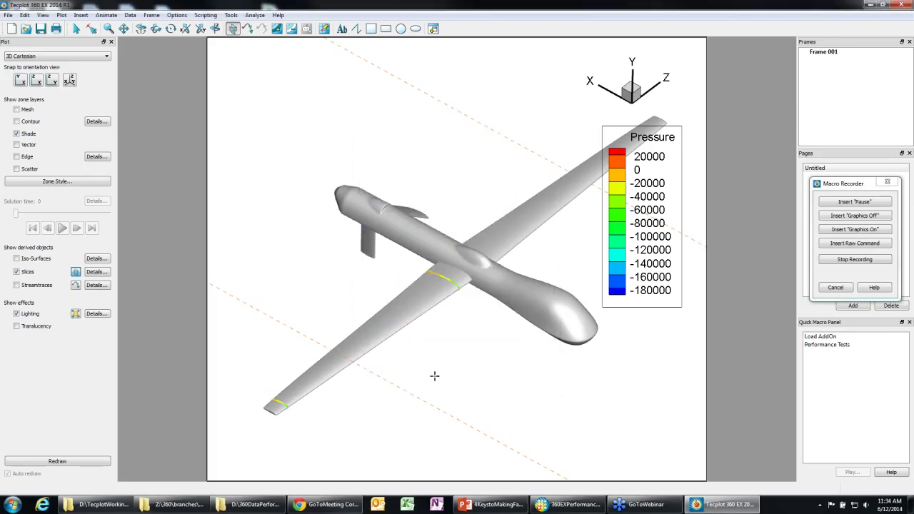
{"action": "left_click", "coordinate": [71, 464]}
{"action": "key", "text": "Escape"}
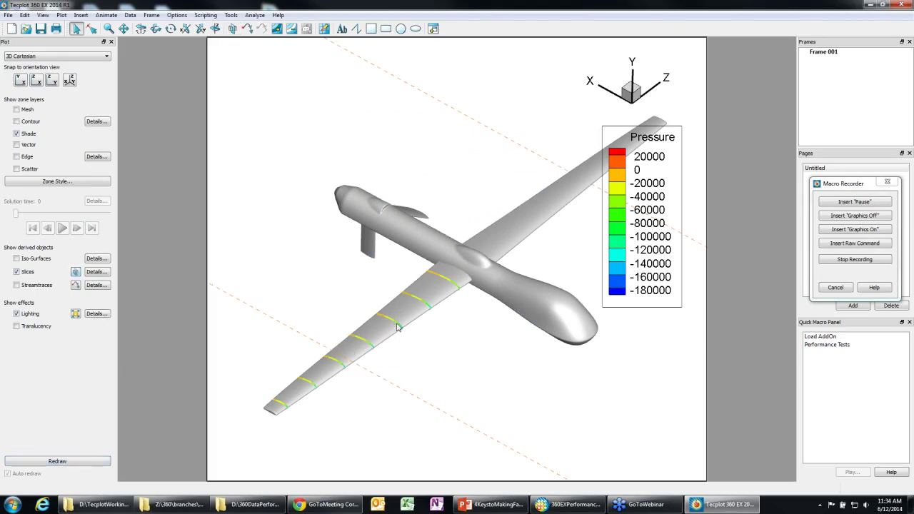
Extract all current wing slices into new zones.
{"action": "right_click", "coordinate": [398, 326]}
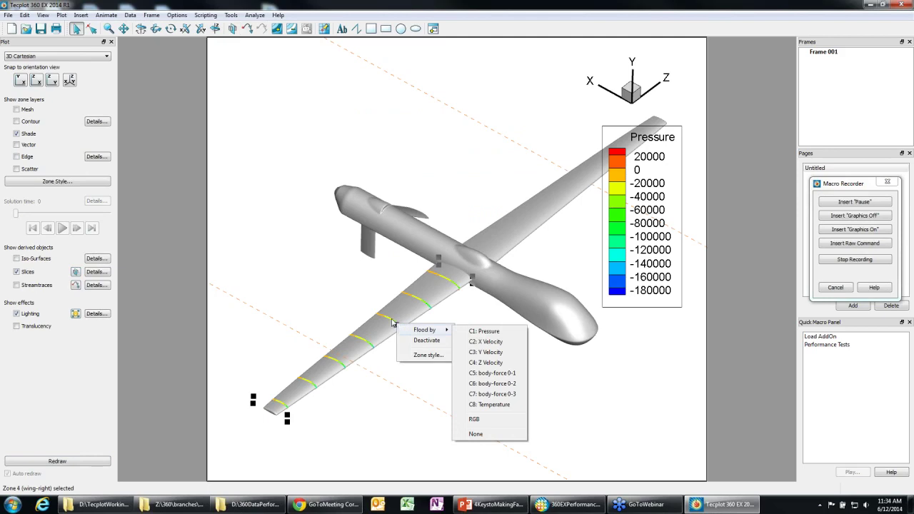
{"action": "left_click", "coordinate": [392, 322]}
{"action": "right_click", "coordinate": [392, 320]}
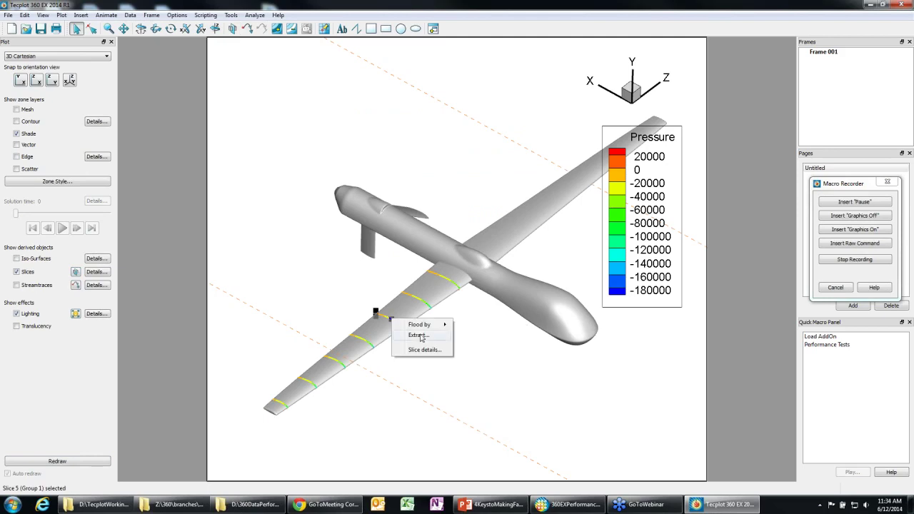
{"action": "left_click", "coordinate": [418, 335]}
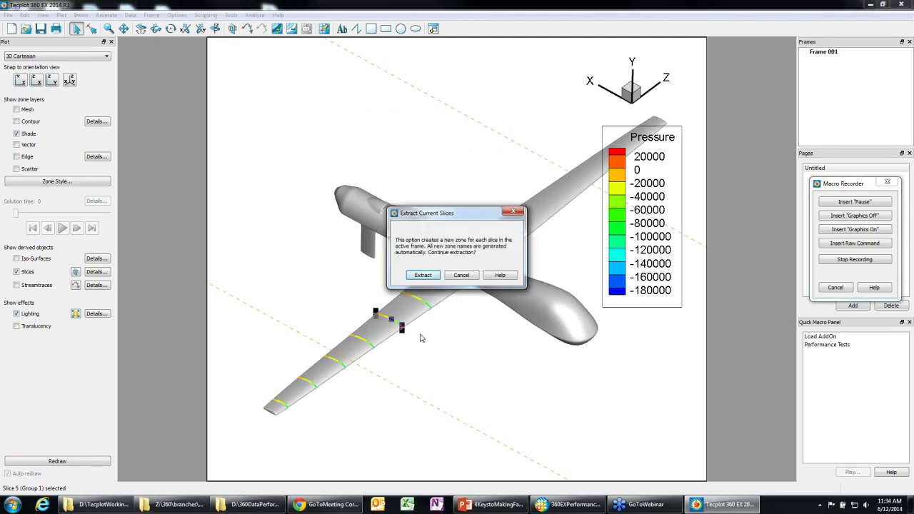
{"action": "left_click", "coordinate": [422, 276]}
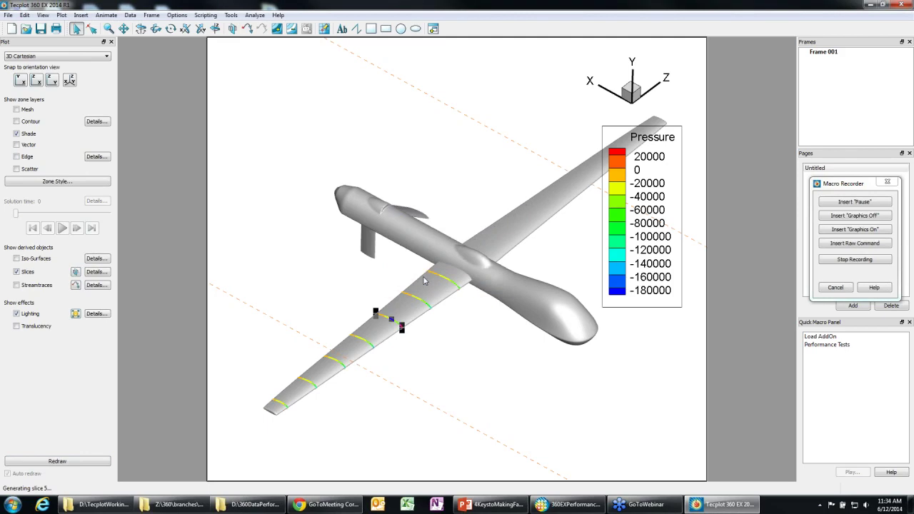
Draw a new frame about 6.7 wide by 3.5 high over the lower-right part of the page and make it an XY Line plot.
{"action": "right_click_drag", "start_coordinate": [423, 281], "coordinate": [438, 187]}
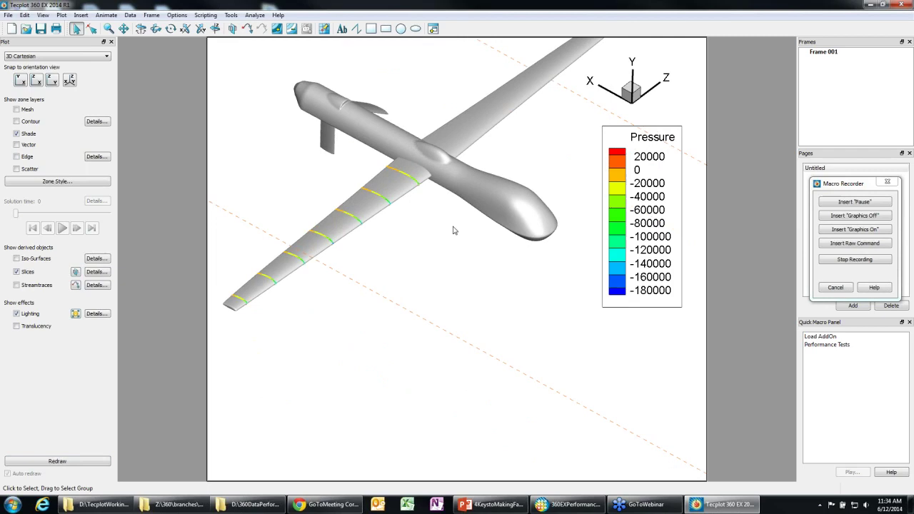
{"action": "left_click", "coordinate": [432, 29]}
{"action": "left_click_drag", "start_coordinate": [333, 286], "coordinate": [705, 477]}
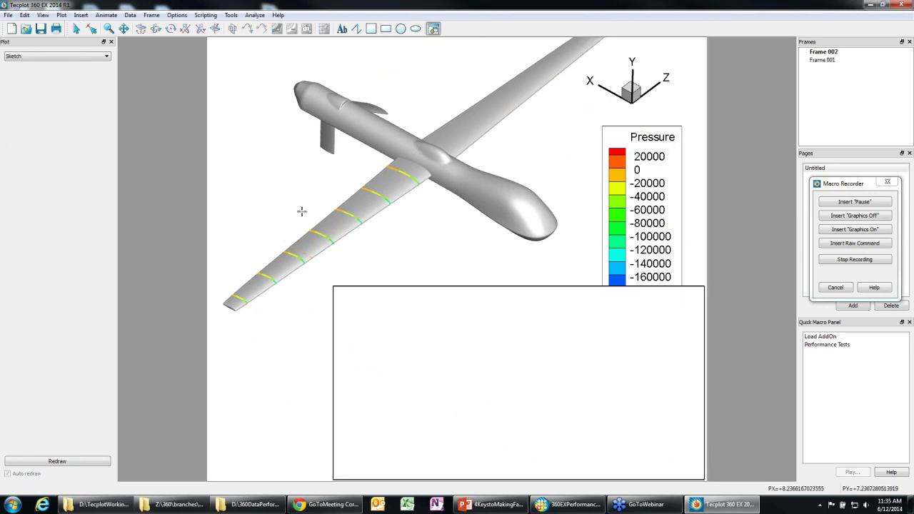
{"action": "left_click", "coordinate": [43, 55]}
{"action": "left_click", "coordinate": [41, 78]}
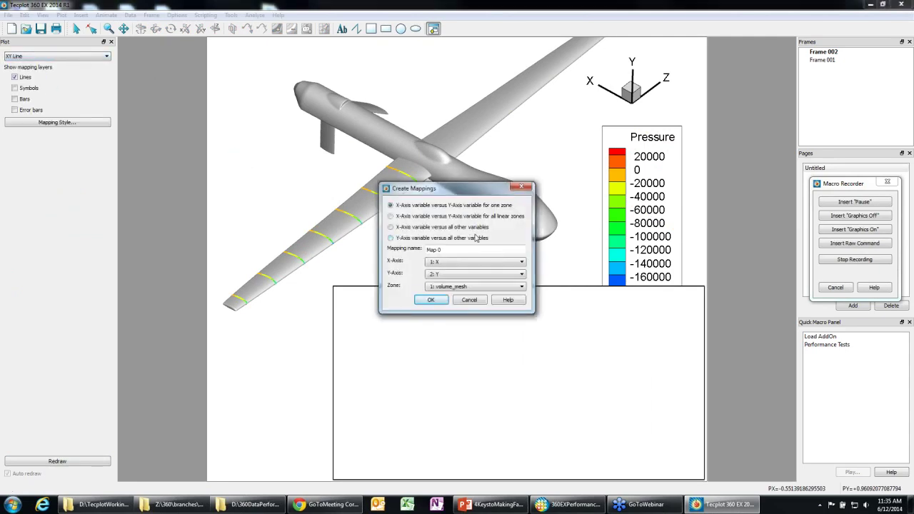
Create line mappings for all linear zones with Z on the X-axis and Pressure on the Y-axis.
{"action": "left_click", "coordinate": [390, 217]}
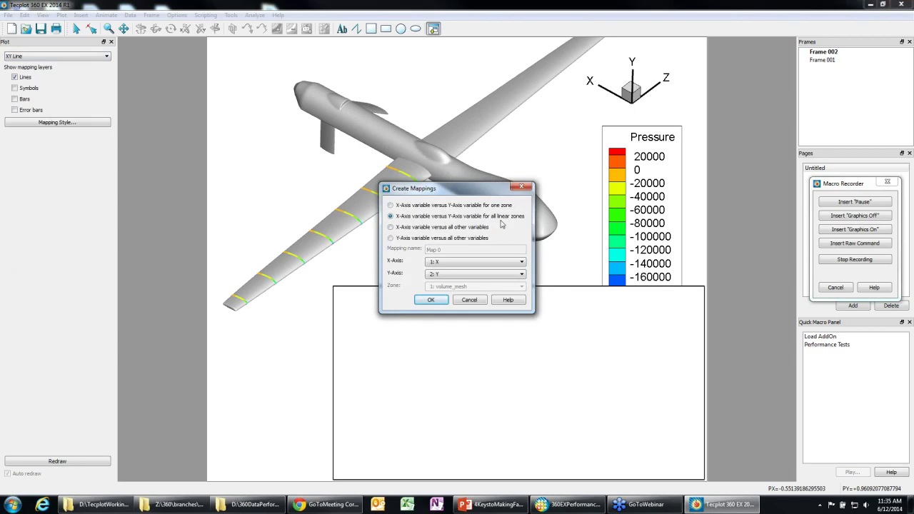
{"action": "left_click", "coordinate": [485, 262]}
{"action": "left_click", "coordinate": [463, 283]}
{"action": "left_click", "coordinate": [469, 274]}
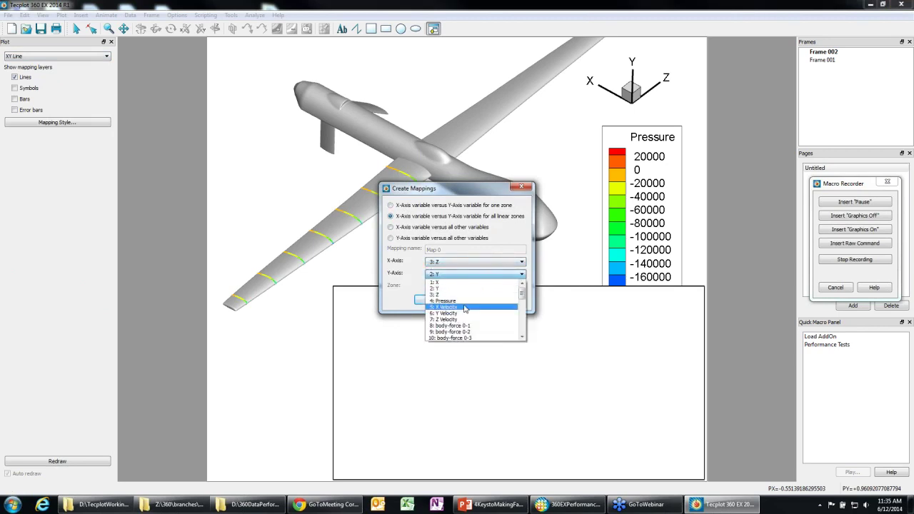
{"action": "left_click", "coordinate": [457, 301]}
{"action": "left_click", "coordinate": [434, 300]}
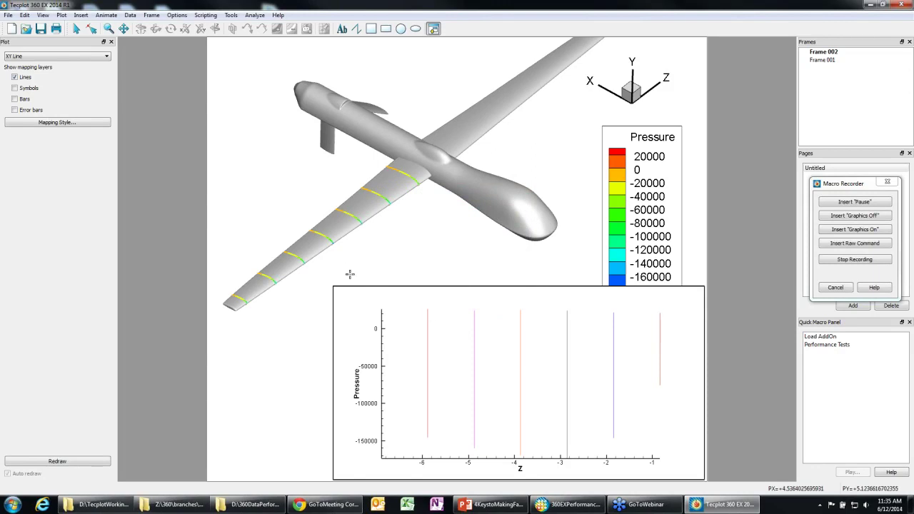
Change the X-axis variable of all the slice mappings to X.
{"action": "left_click", "coordinate": [74, 124]}
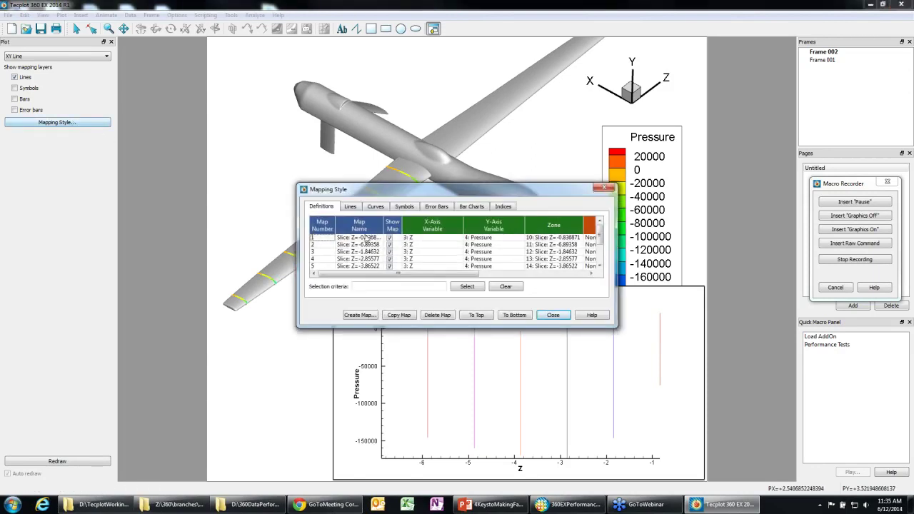
{"action": "left_click_drag", "start_coordinate": [417, 239], "coordinate": [441, 310]}
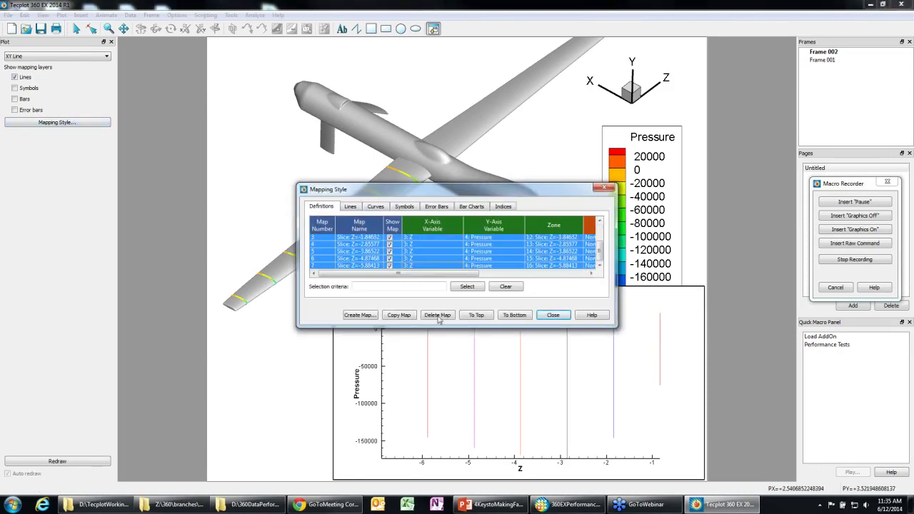
{"action": "left_click", "coordinate": [418, 259]}
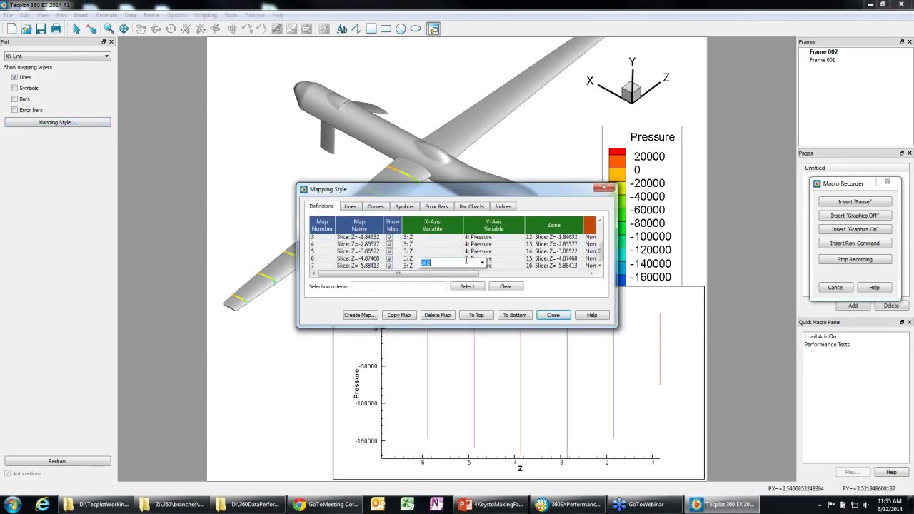
{"action": "type", "text": "X"}
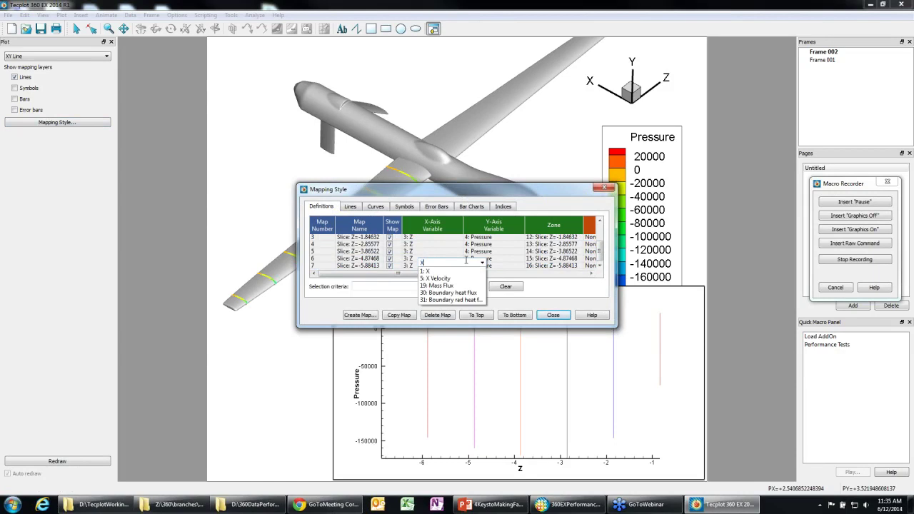
{"action": "left_click", "coordinate": [427, 271]}
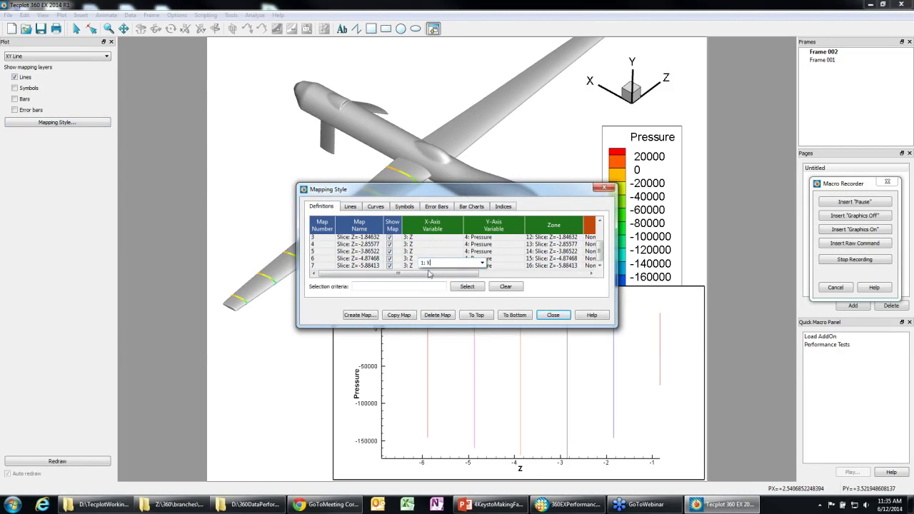
{"action": "left_click", "coordinate": [469, 289]}
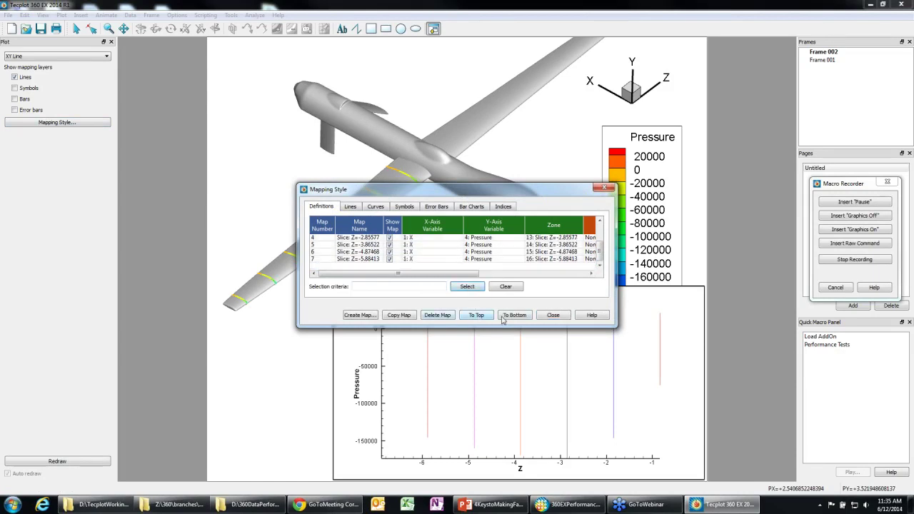
{"action": "left_click", "coordinate": [554, 316]}
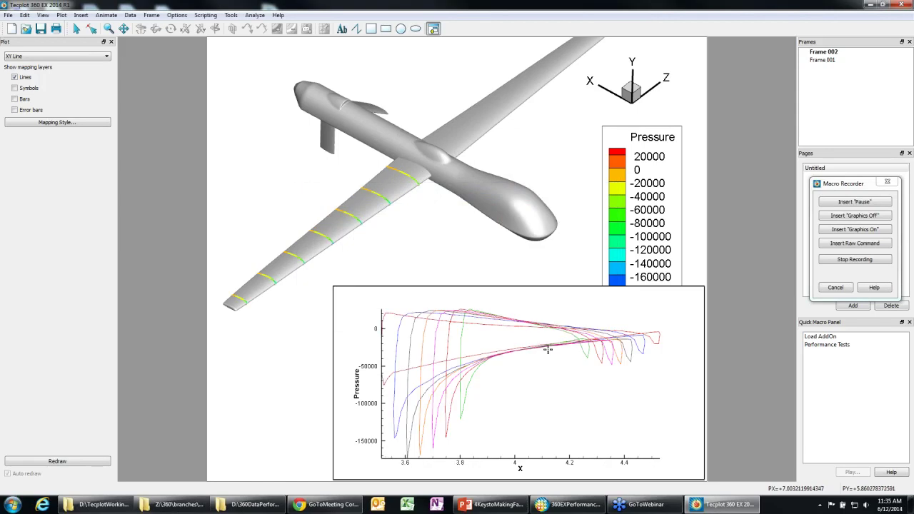
Reverse the direction of the Y1 pressure axis and fit the slice curves inside the line plot's frame.
{"action": "key", "text": "Escape"}
{"action": "left_click", "coordinate": [61, 15]}
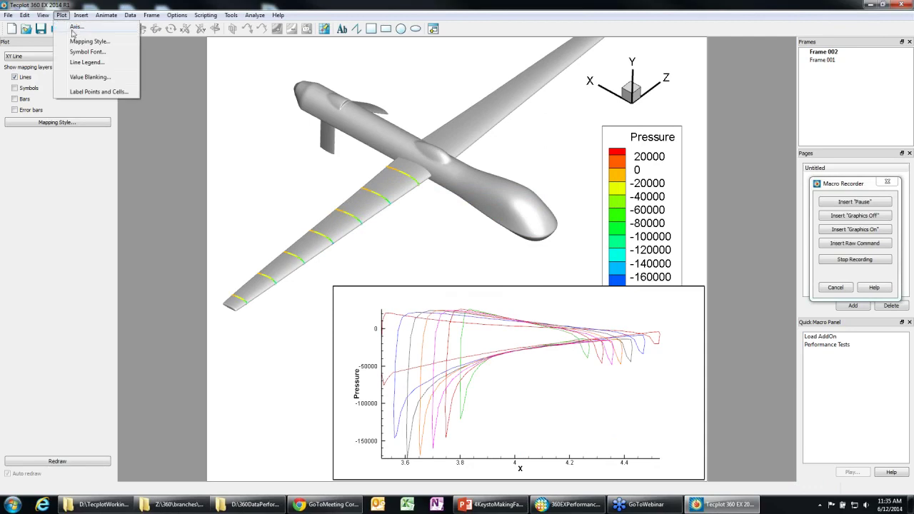
{"action": "left_click", "coordinate": [77, 27]}
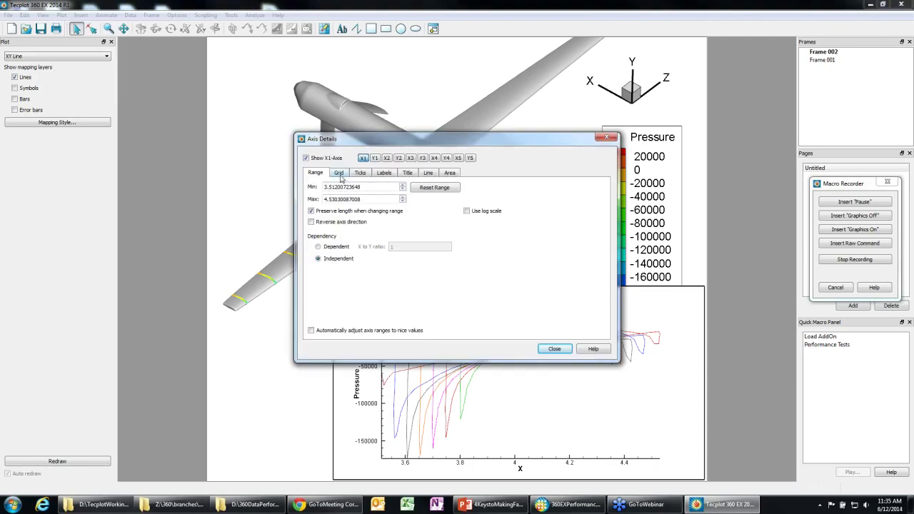
{"action": "left_click", "coordinate": [374, 158]}
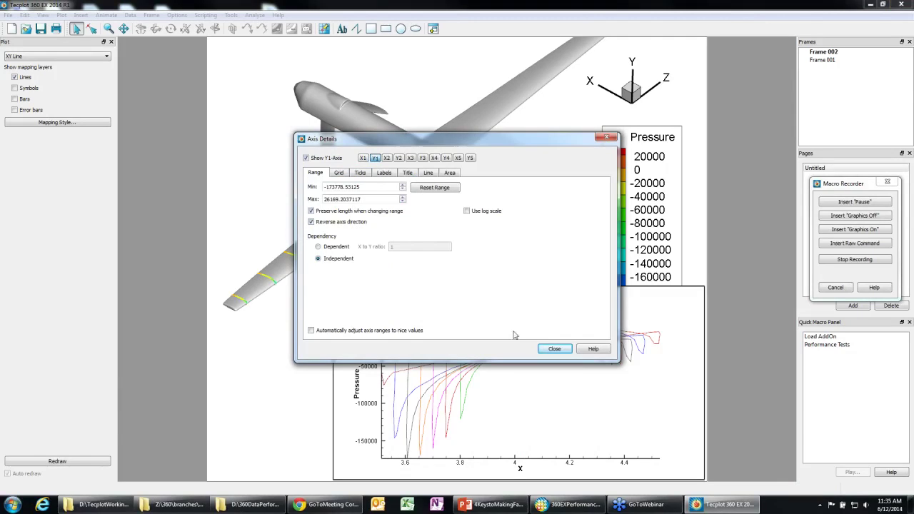
{"action": "left_click", "coordinate": [569, 350]}
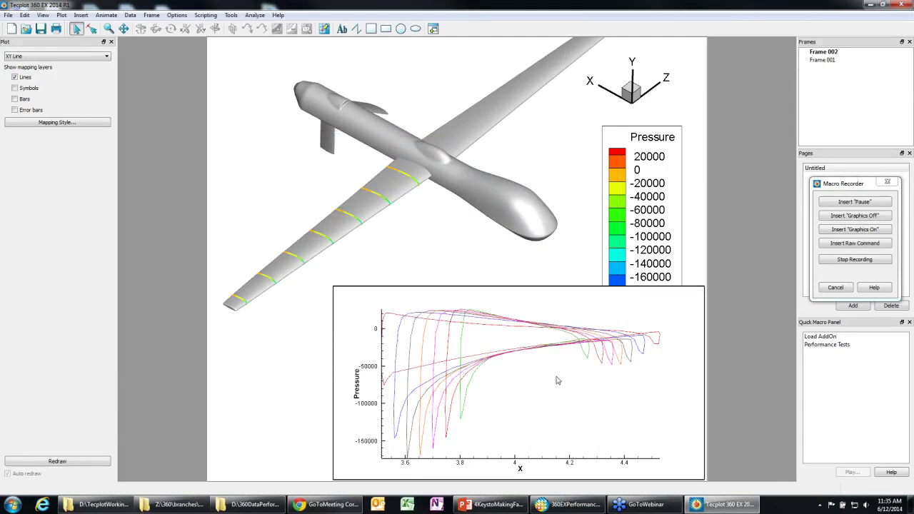
{"action": "right_click_drag", "start_coordinate": [529, 384], "coordinate": [577, 436]}
{"action": "middle_click_drag", "start_coordinate": [578, 436], "coordinate": [498, 280]}
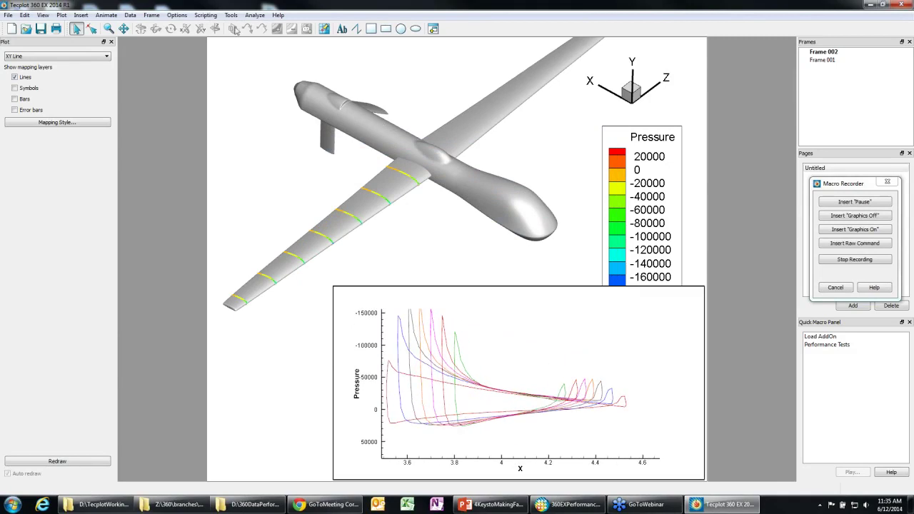
Hide the border and background of the active line plot frame and name the frame "Pr on wing".
{"action": "left_click", "coordinate": [151, 15]}
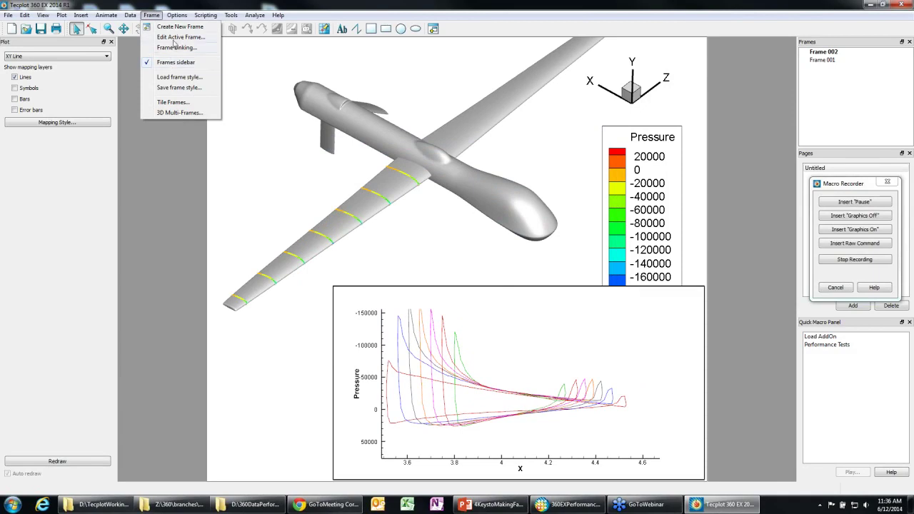
{"action": "left_click", "coordinate": [176, 38]}
{"action": "left_click", "coordinate": [408, 226]}
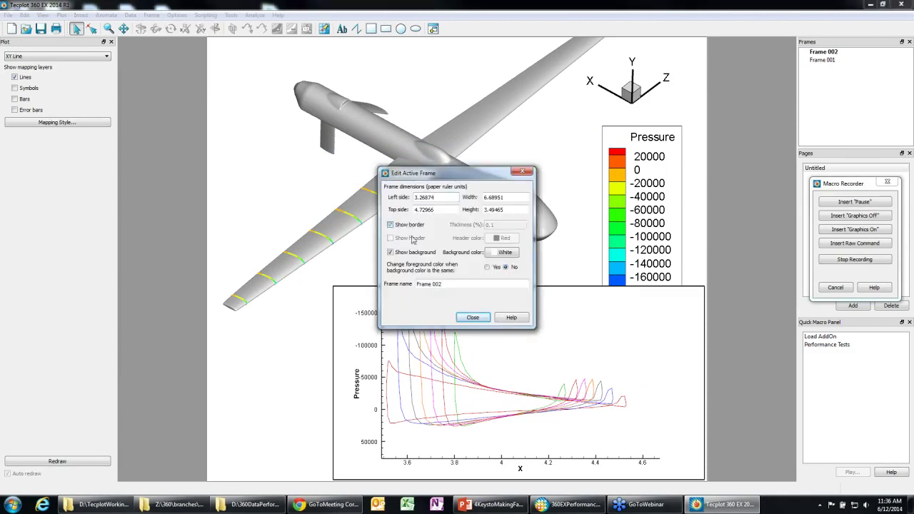
{"action": "left_click", "coordinate": [411, 254]}
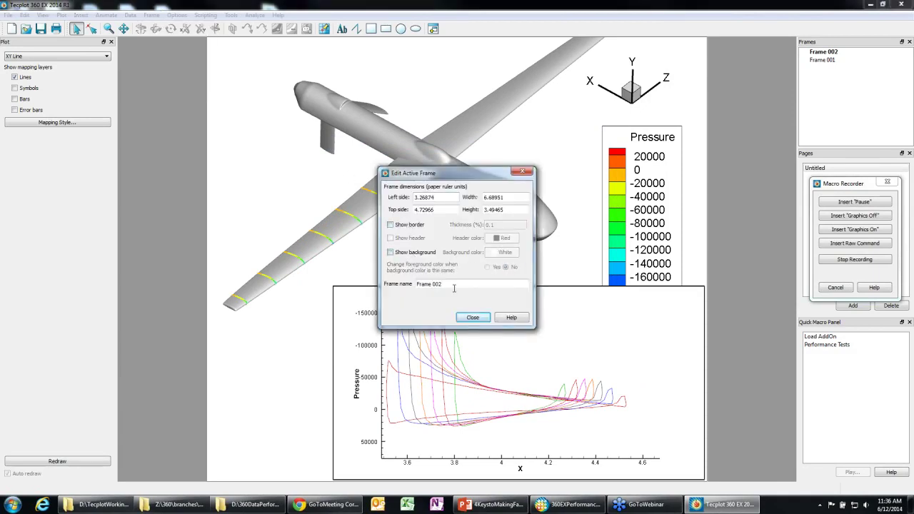
{"action": "left_click_drag", "start_coordinate": [452, 284], "coordinate": [409, 286]}
{"action": "type", "text": "Pr on wing"}
{"action": "left_click", "coordinate": [474, 318]}
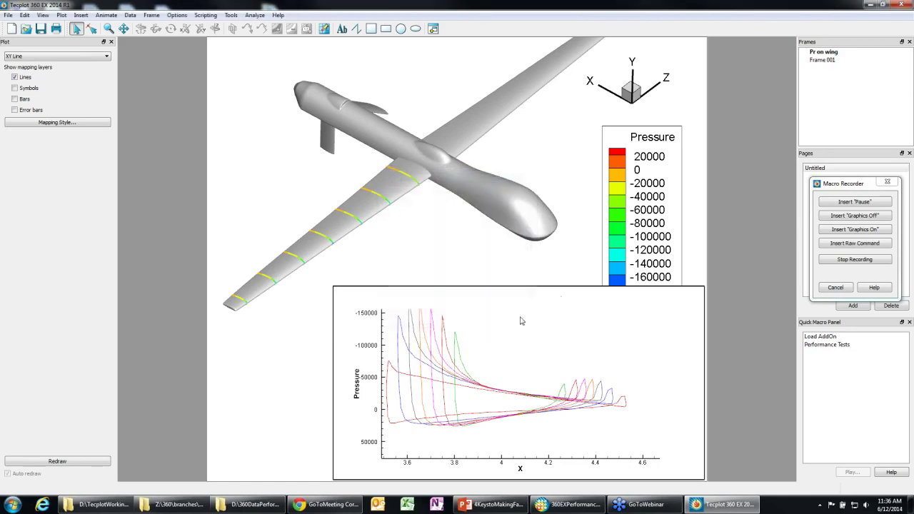
Redraw the page and stop the macro recording session.
{"action": "right_click", "coordinate": [831, 63]}
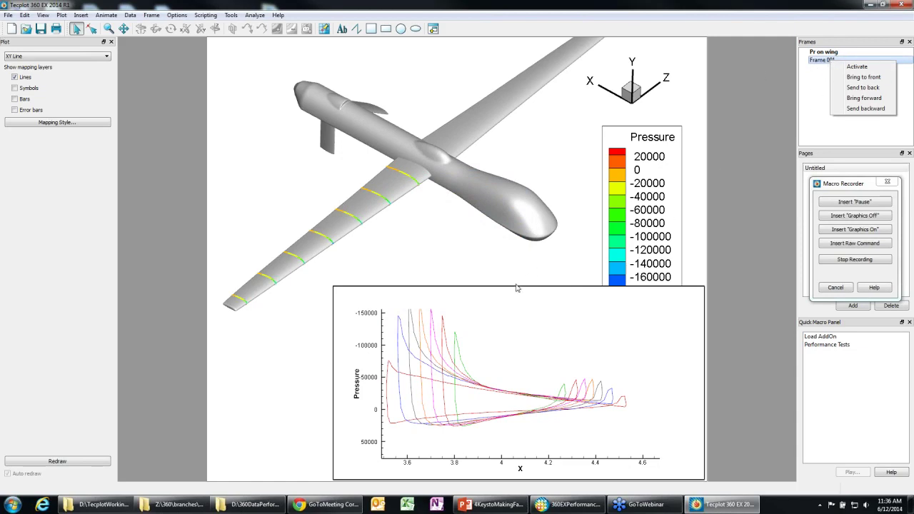
{"action": "left_click", "coordinate": [86, 464]}
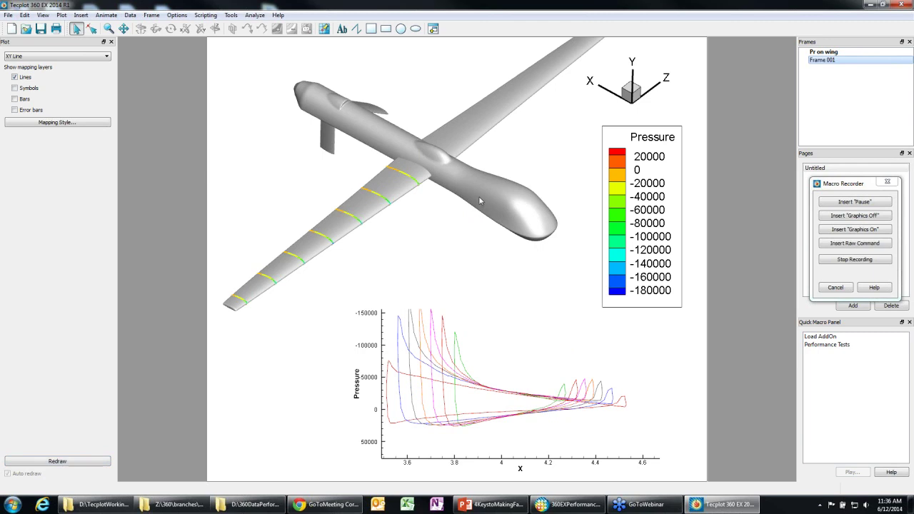
{"action": "left_click", "coordinate": [862, 261]}
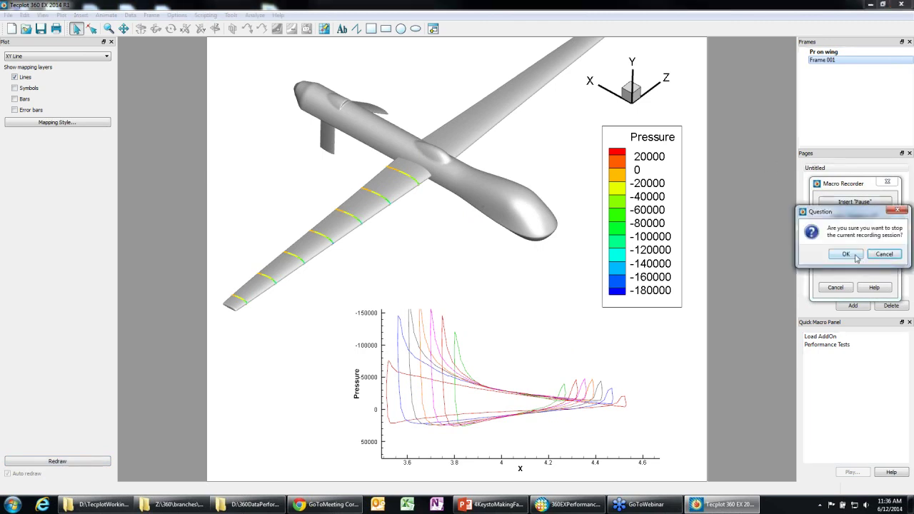
{"action": "left_click", "coordinate": [846, 254]}
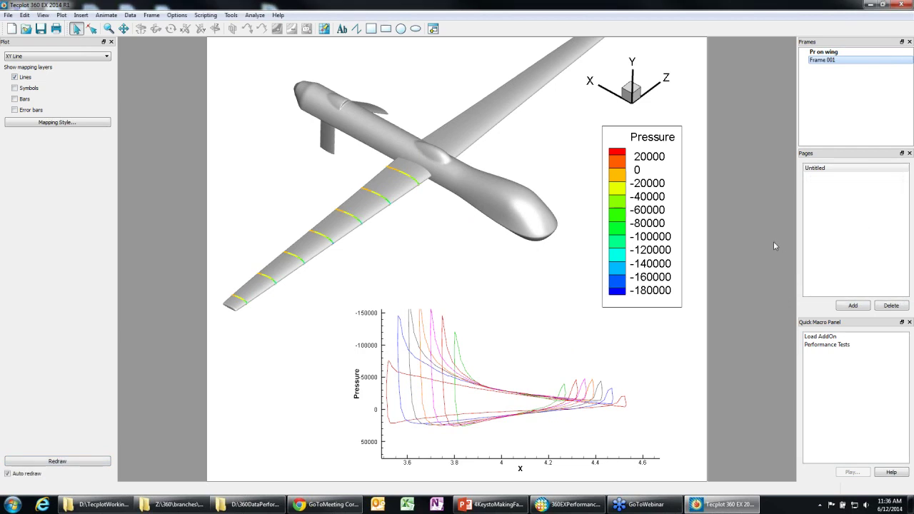
Switch to the TecplotWorkingDir folder in Windows Explorer and open Tecplot.mcr in Notepad.
{"action": "key", "text": "super+d"}
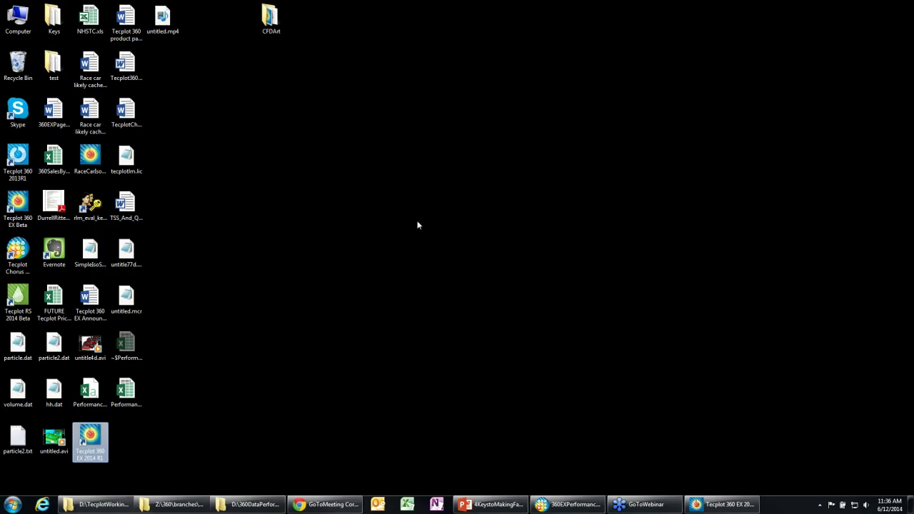
{"action": "left_click", "coordinate": [131, 503]}
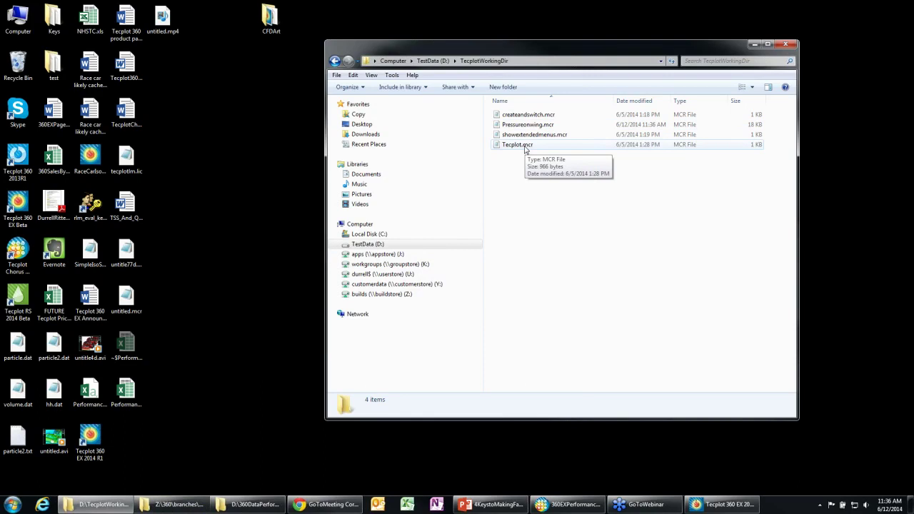
{"action": "double_click", "coordinate": [520, 145]}
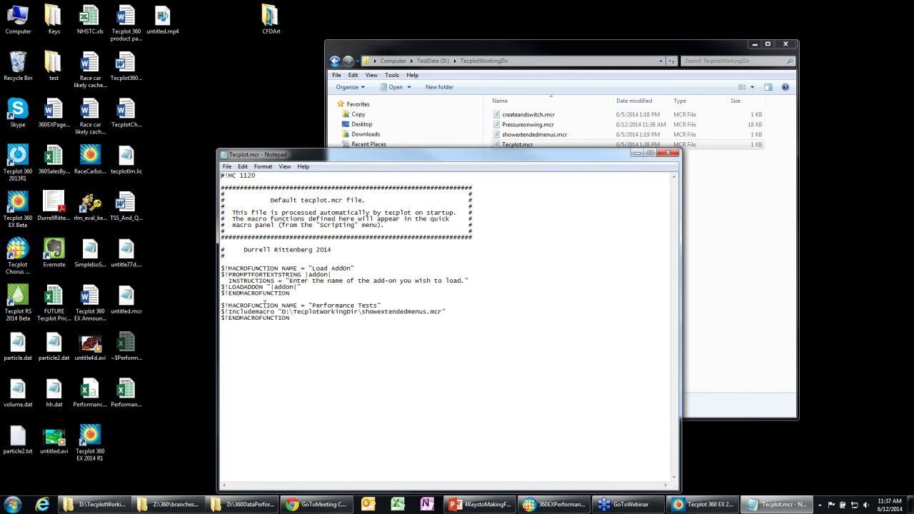
Duplicate the "Performance Tests" macro function block below the original and name the copy "Pressure on wing".
{"action": "left_click_drag", "start_coordinate": [222, 305], "coordinate": [294, 316]}
{"action": "key", "text": "ctrl+c"}
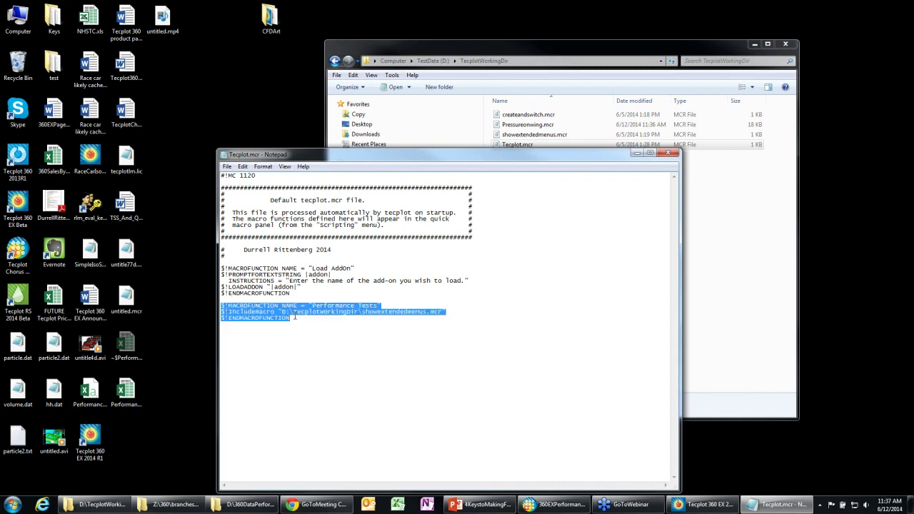
{"action": "left_click", "coordinate": [276, 330]}
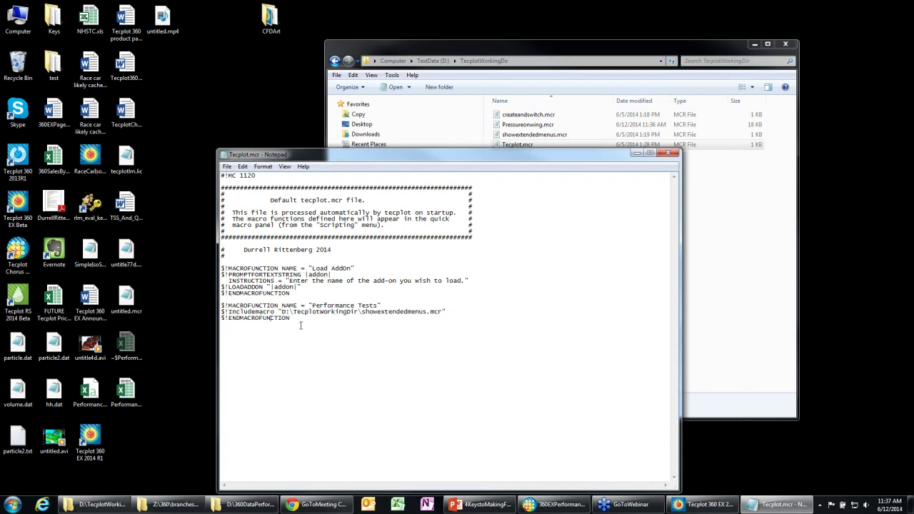
{"action": "key", "text": "ctrl+v"}
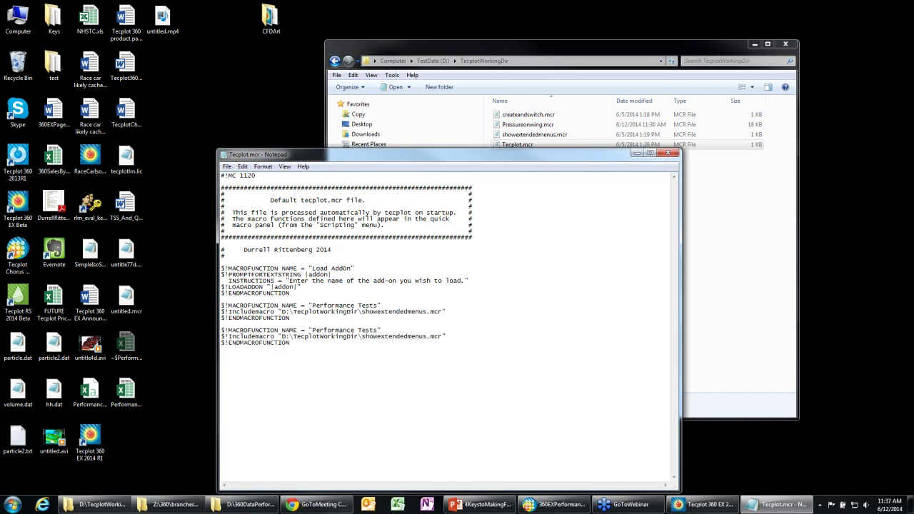
{"action": "left_click", "coordinate": [378, 330]}
{"action": "key", "text": "ctrl+shift+Left"}
{"action": "key", "text": "ctrl+shift+Left"}
{"action": "type", "text": "P"}
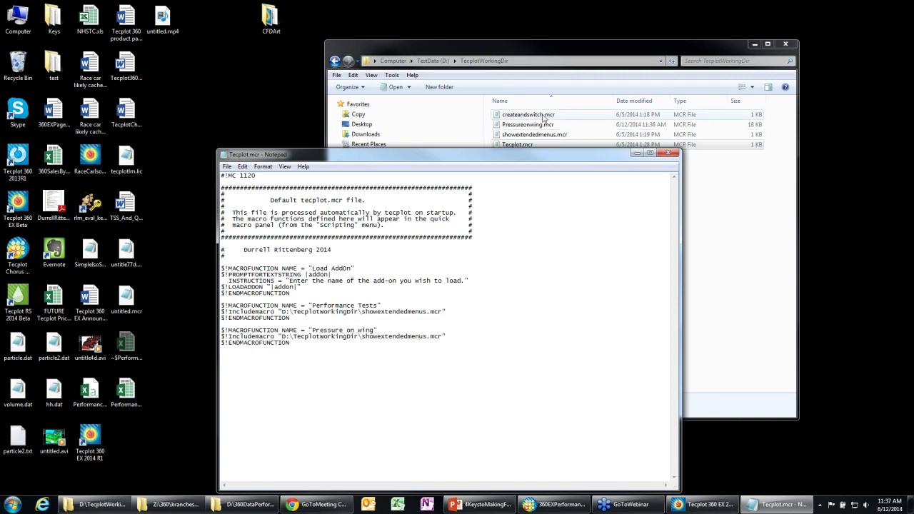
Replace the file name in the "Pressure on wing" include line with Pressureonwing.mcr, copied from the folder, and save Tecplot.mcr.
{"action": "left_click", "coordinate": [575, 144]}
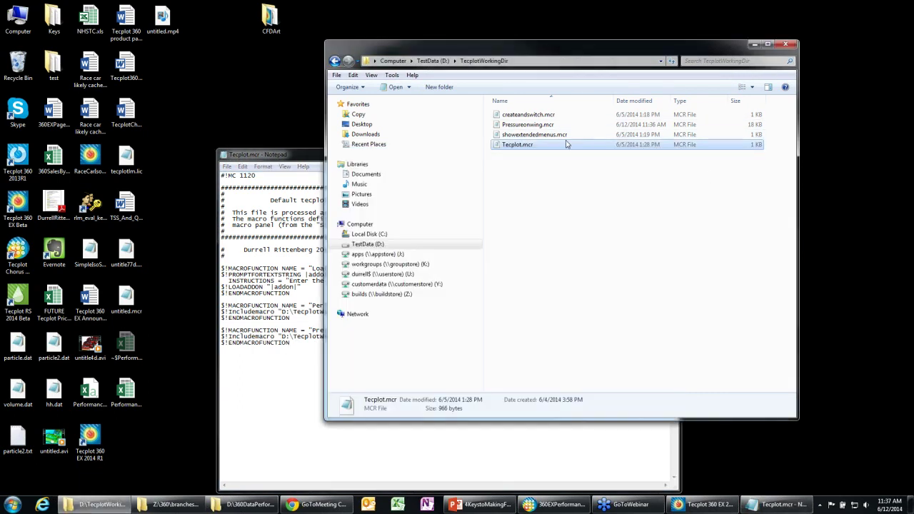
{"action": "left_click", "coordinate": [556, 126]}
{"action": "left_click", "coordinate": [556, 126]}
{"action": "left_click_drag", "start_coordinate": [554, 125], "coordinate": [503, 125]}
{"action": "key", "text": "ctrl+c"}
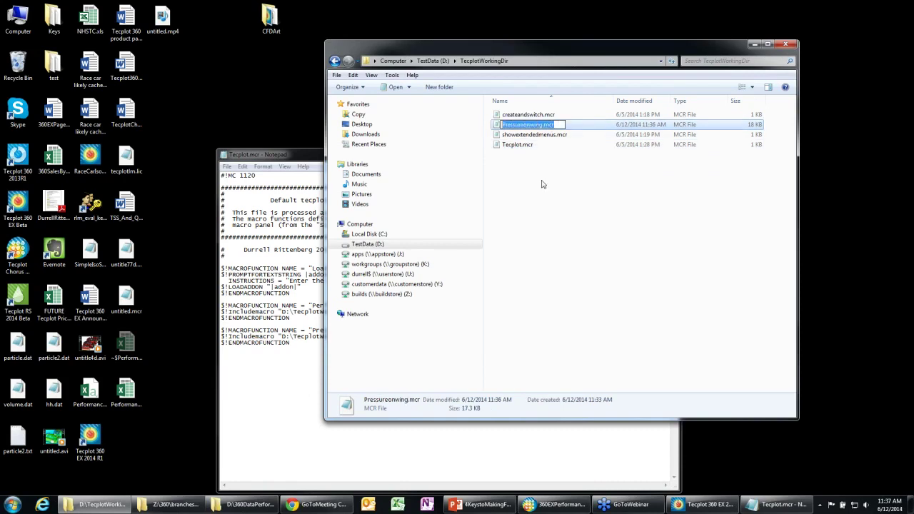
{"action": "left_click", "coordinate": [284, 389]}
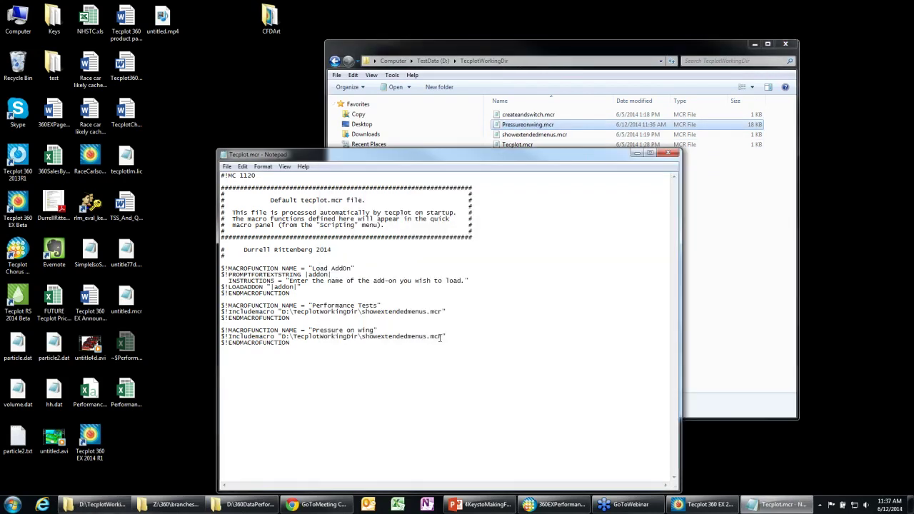
{"action": "left_click_drag", "start_coordinate": [422, 336], "coordinate": [366, 337]}
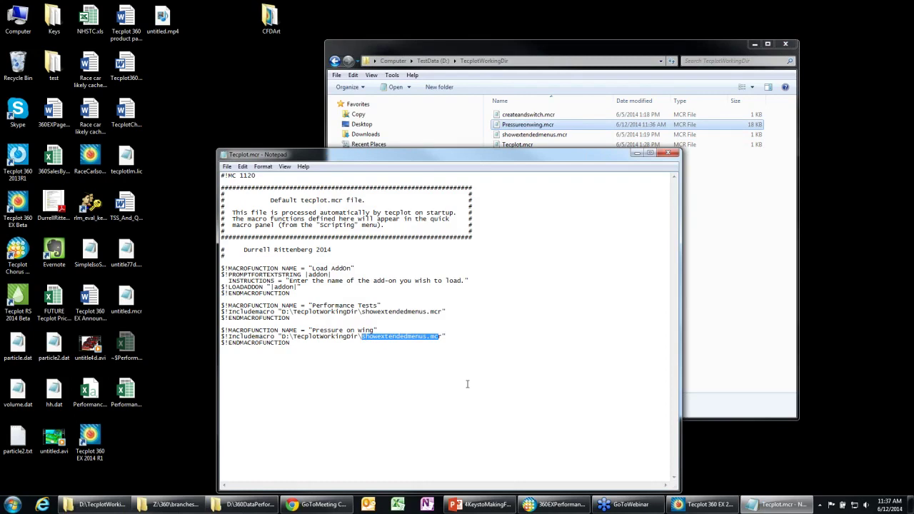
{"action": "left_click_drag", "start_coordinate": [443, 336], "coordinate": [362, 336]}
{"action": "key", "text": "ctrl+v"}
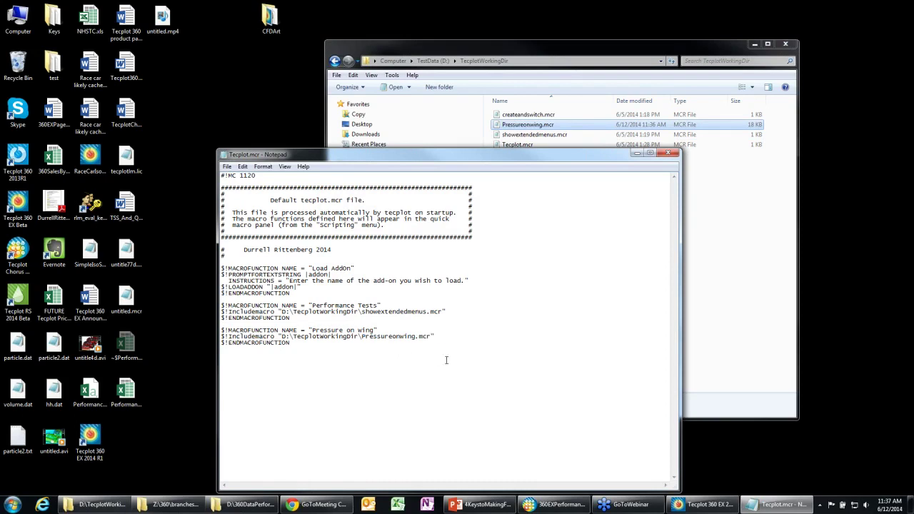
{"action": "left_click", "coordinate": [227, 166]}
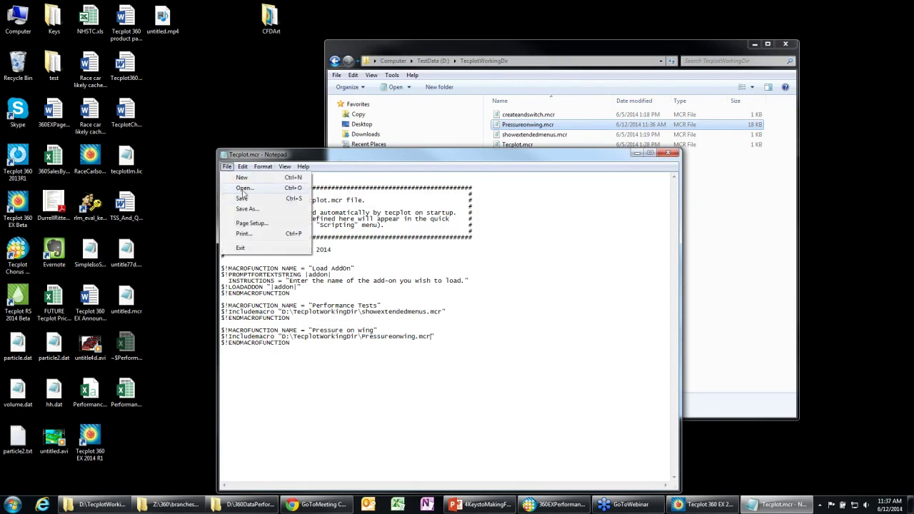
{"action": "left_click", "coordinate": [243, 205]}
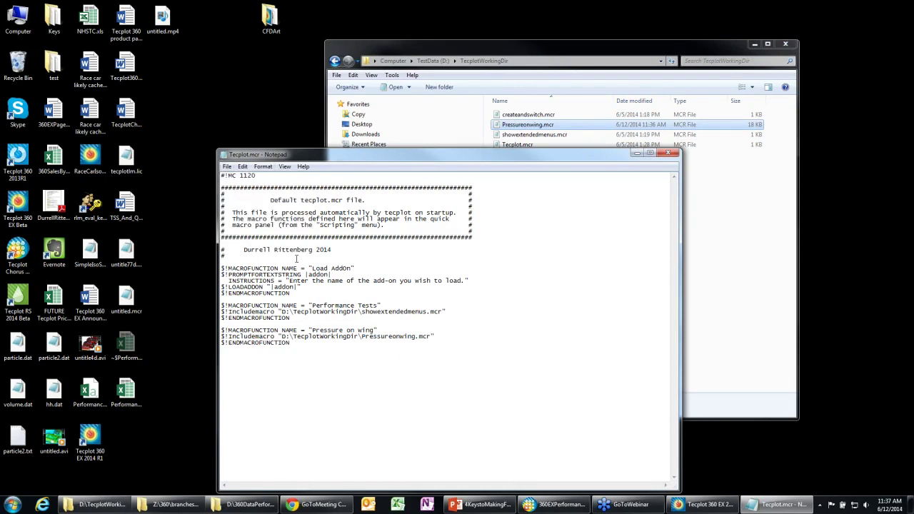
Launch a new Tecplot 360 EX 2014 R1 session and load data.plt from the M_0.267_A_30_B_20 folder of the UAV design set.
{"action": "double_click", "coordinate": [90, 442]}
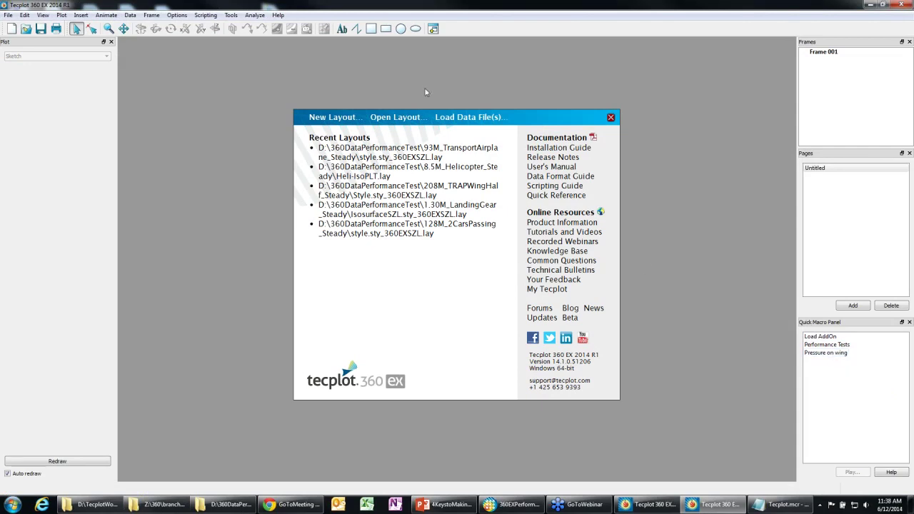
{"action": "left_click", "coordinate": [26, 29]}
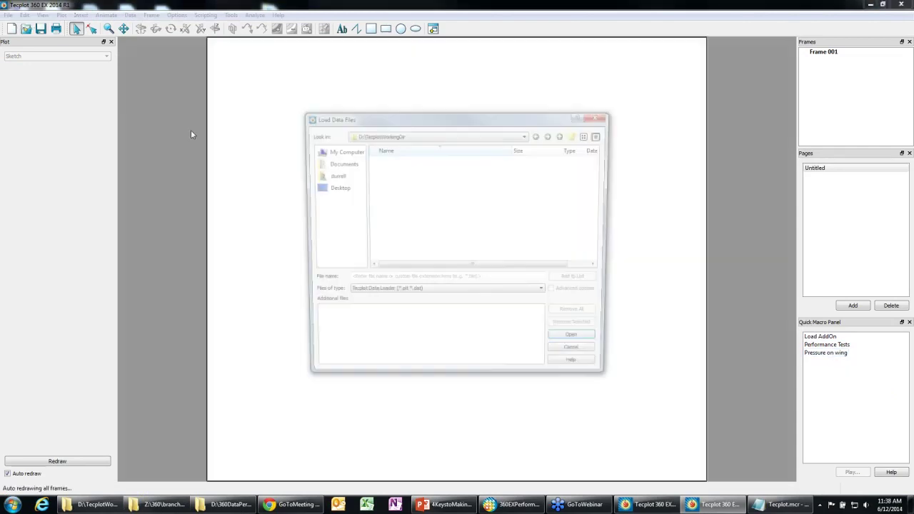
{"action": "left_click", "coordinate": [434, 136]}
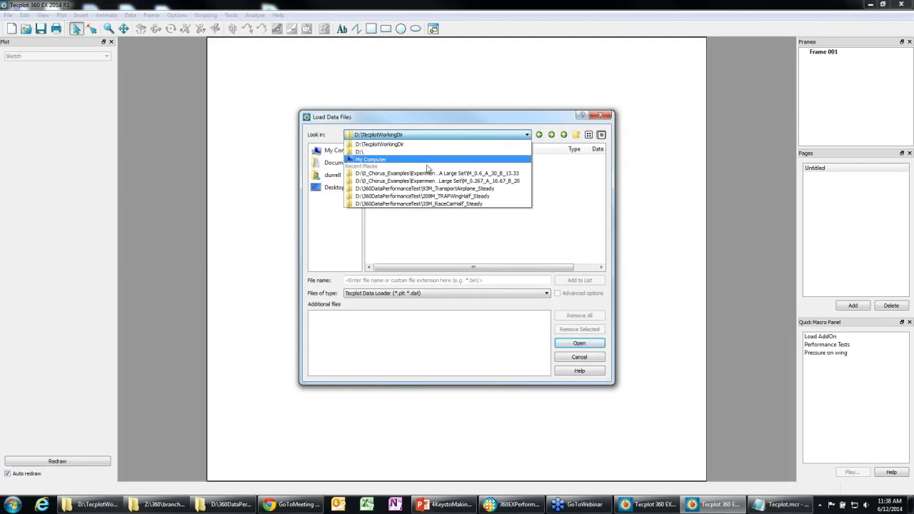
{"action": "left_click", "coordinate": [429, 173]}
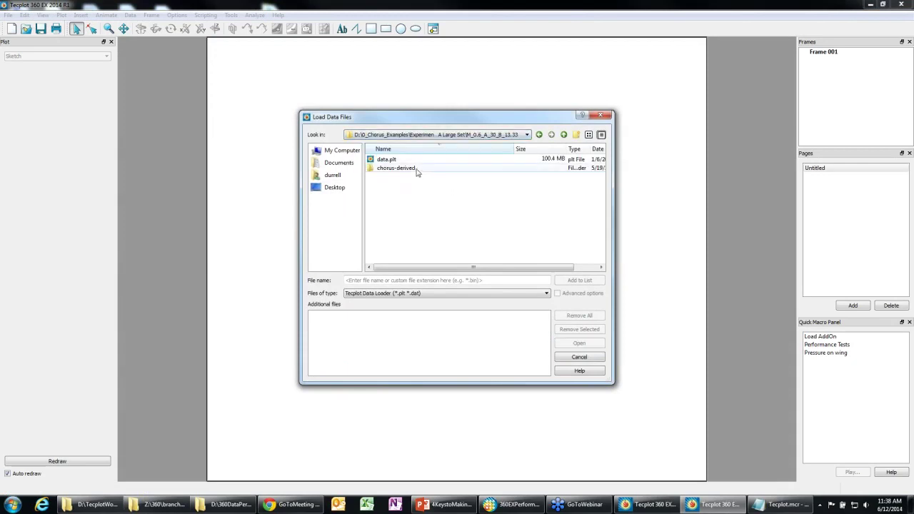
{"action": "left_click", "coordinate": [564, 135]}
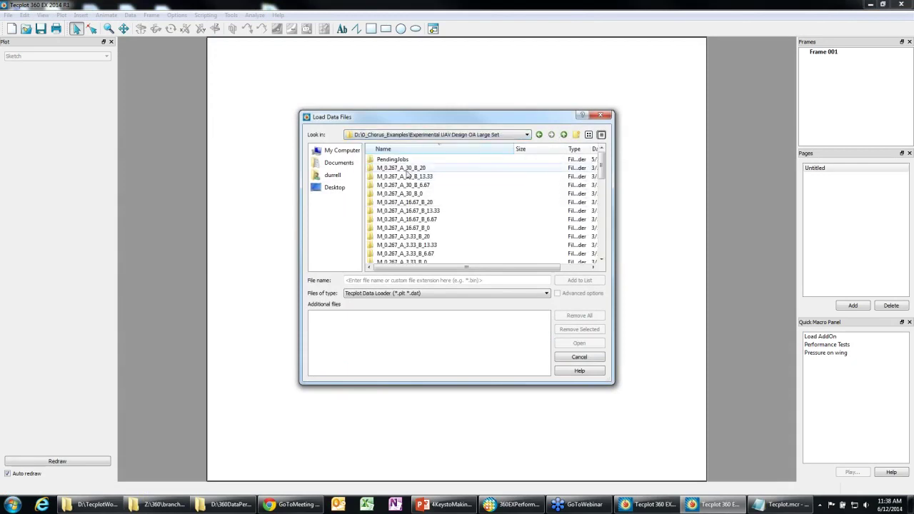
{"action": "double_click", "coordinate": [407, 173]}
{"action": "left_click", "coordinate": [400, 159]}
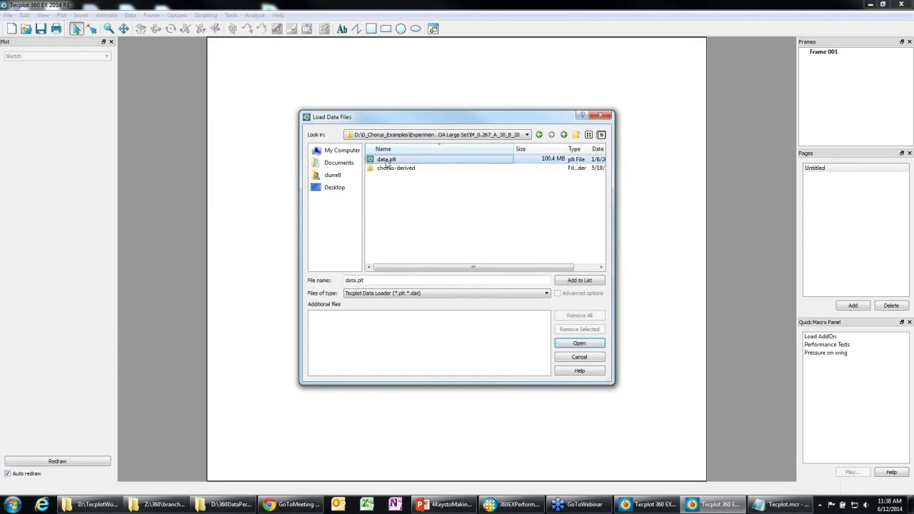
{"action": "left_click", "coordinate": [579, 346]}
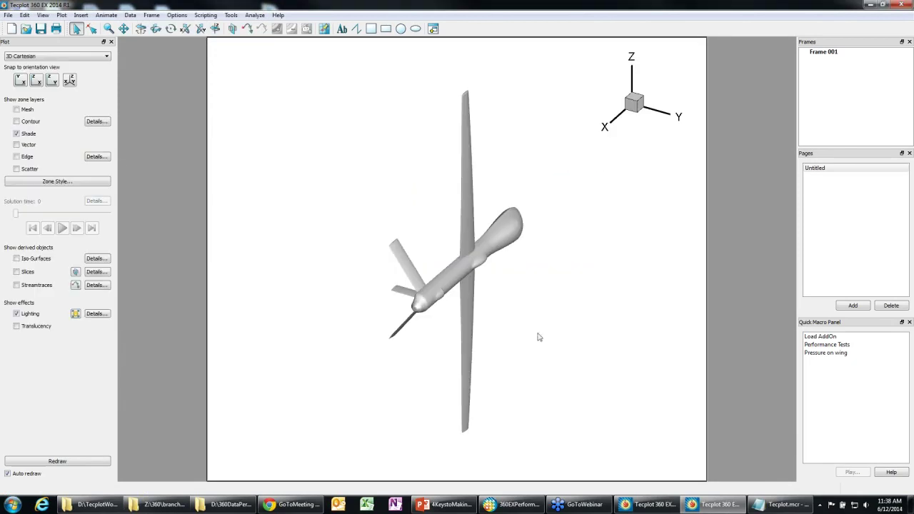
Play the "Pressure on wing" quick macro on the loaded UAV data.
{"action": "left_click", "coordinate": [841, 354]}
{"action": "left_click", "coordinate": [855, 473]}
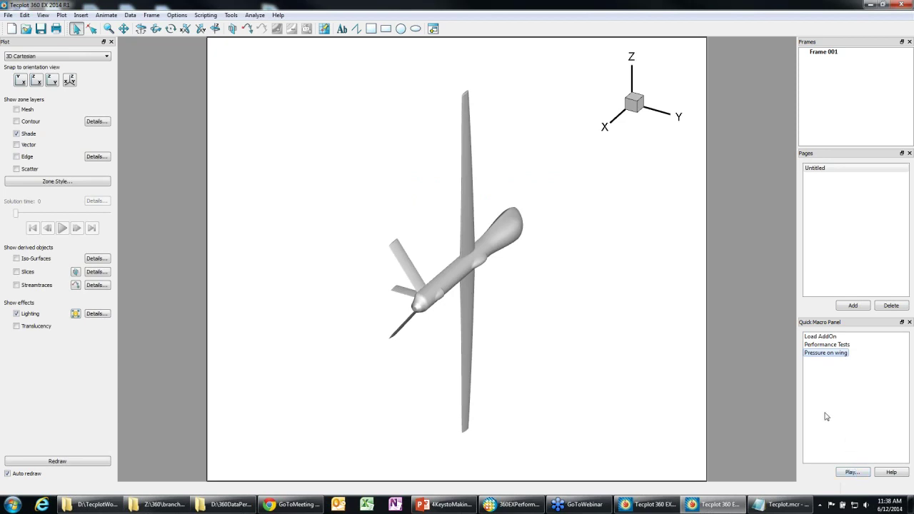
{"action": "double_click", "coordinate": [822, 352]}
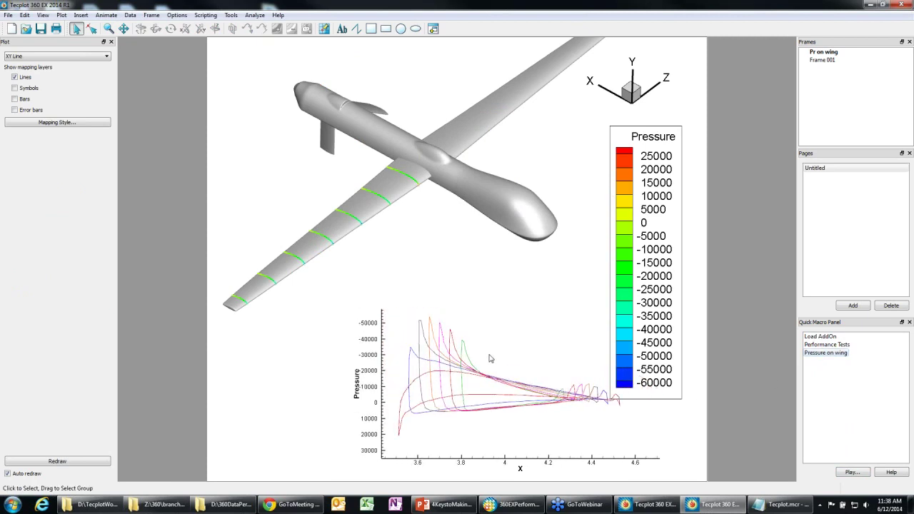
Rename the current page "Mach 0.27".
{"action": "left_click", "coordinate": [827, 176]}
{"action": "left_click", "coordinate": [825, 172]}
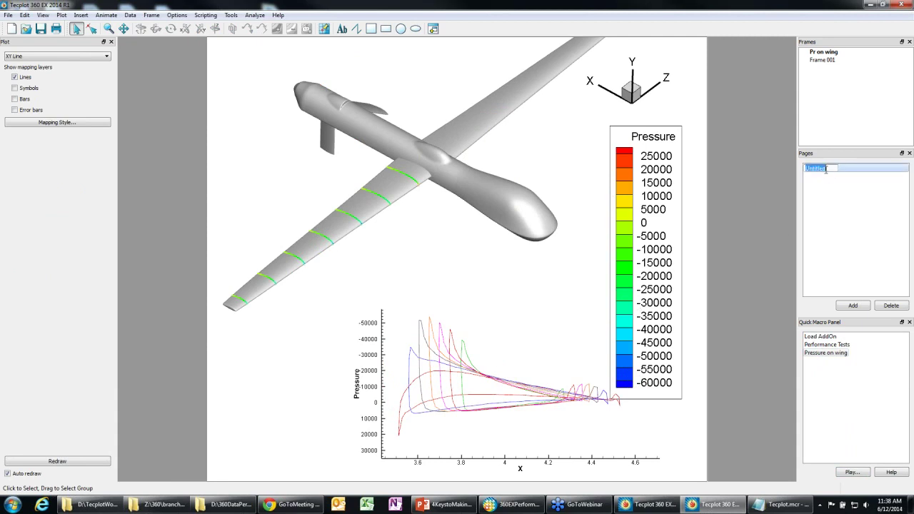
{"action": "type", "text": "Mach 0.27"}
{"action": "key", "text": "Return"}
Add a new page and load data.plt from the M_0.1_A_16.67_B_0 folder of the UAV design set into it.
{"action": "left_click", "coordinate": [863, 304]}
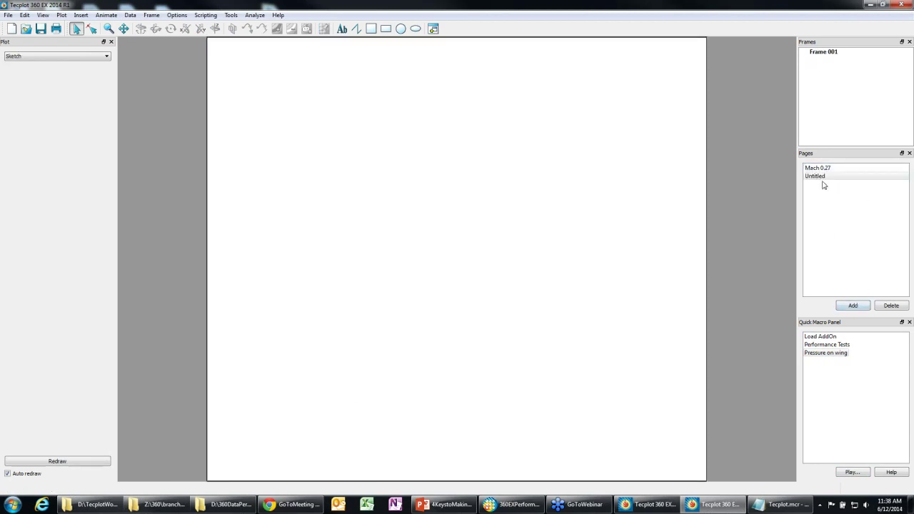
{"action": "left_click", "coordinate": [26, 28]}
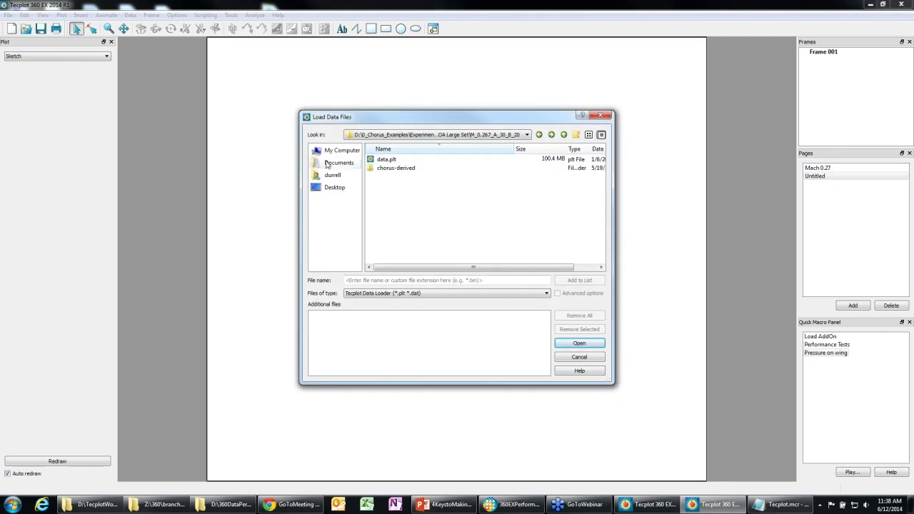
{"action": "left_click", "coordinate": [551, 134]}
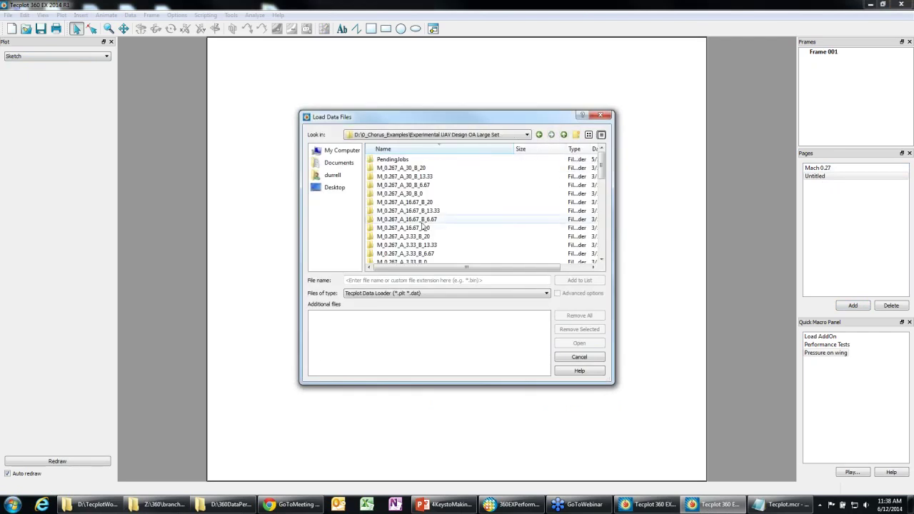
{"action": "scroll", "coordinate": [422, 226], "scroll_direction": "down", "scroll_amount": 6}
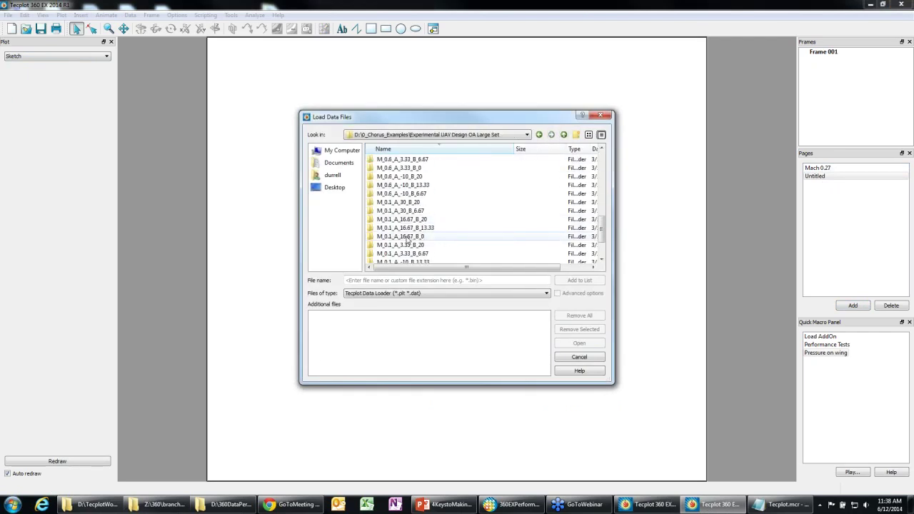
{"action": "double_click", "coordinate": [405, 237]}
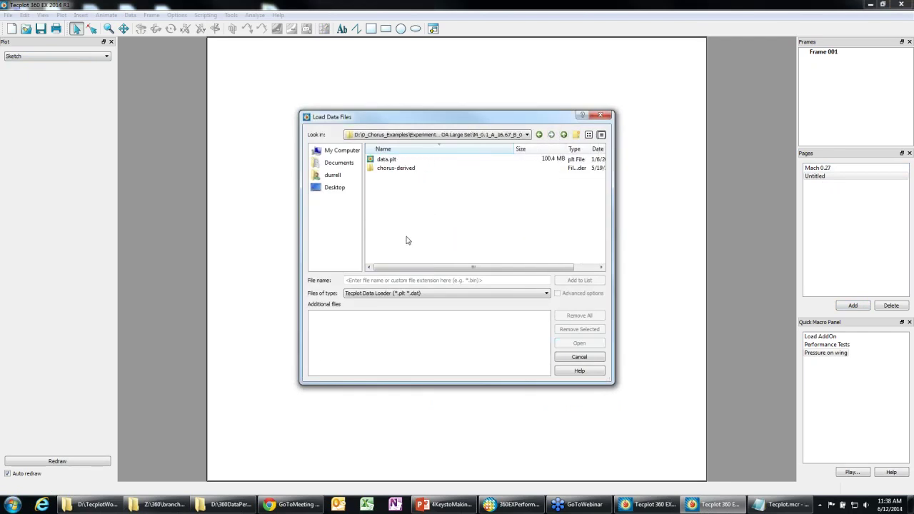
{"action": "left_click", "coordinate": [384, 161]}
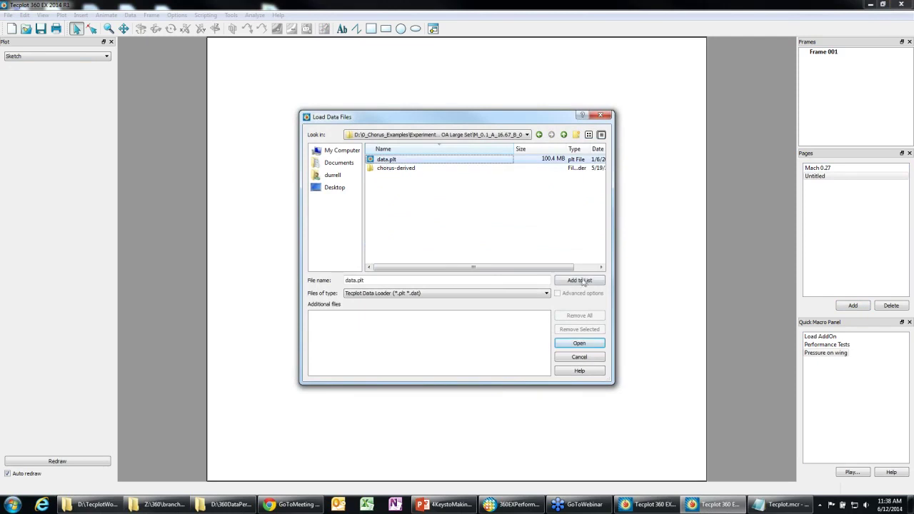
{"action": "left_click", "coordinate": [579, 343]}
Play the "Pressure on wing" quick macro on the loaded data and rename the untitled page "Mach 0.1".
{"action": "left_click", "coordinate": [824, 353]}
{"action": "double_click", "coordinate": [825, 353]}
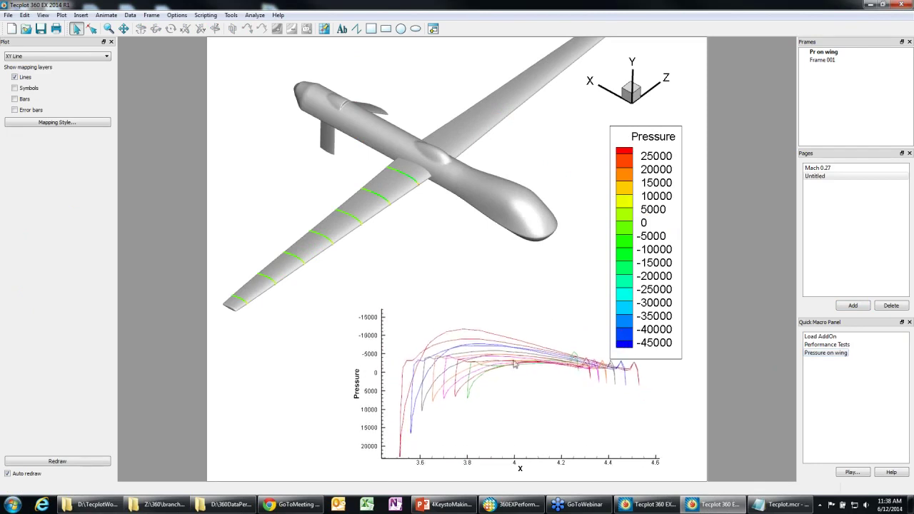
{"action": "left_click", "coordinate": [820, 177]}
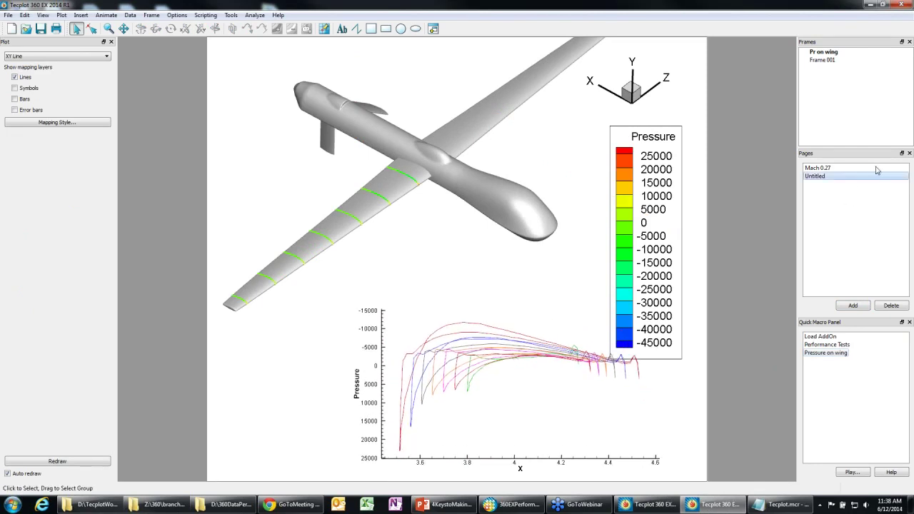
{"action": "double_click", "coordinate": [821, 178]}
{"action": "type", "text": "Mach 0.1"}
{"action": "key", "text": "Return"}
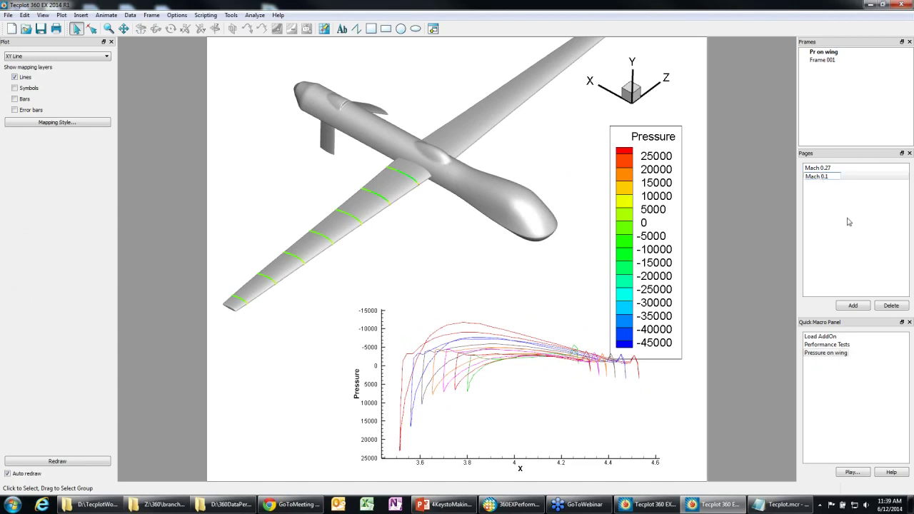
Add another page and name it "Mach 0.6".
{"action": "left_click", "coordinate": [853, 305]}
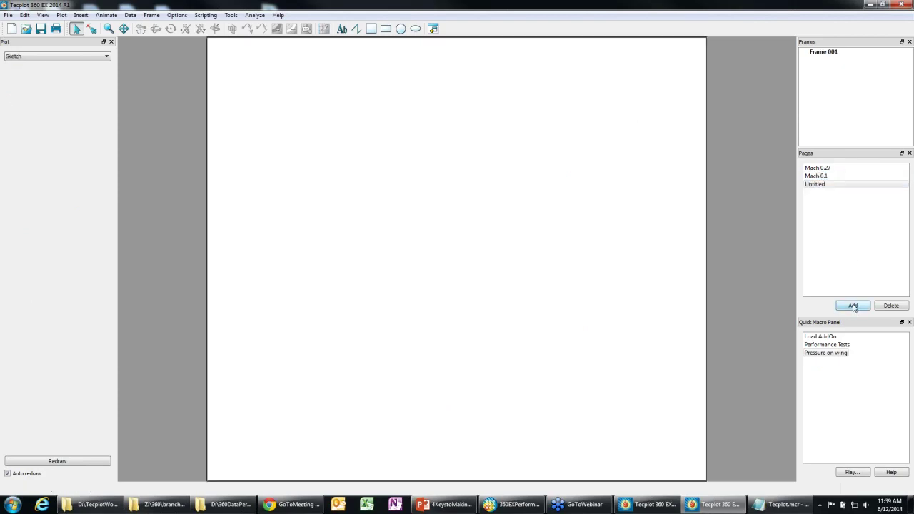
{"action": "double_click", "coordinate": [817, 185]}
{"action": "type", "text": "Mach "}
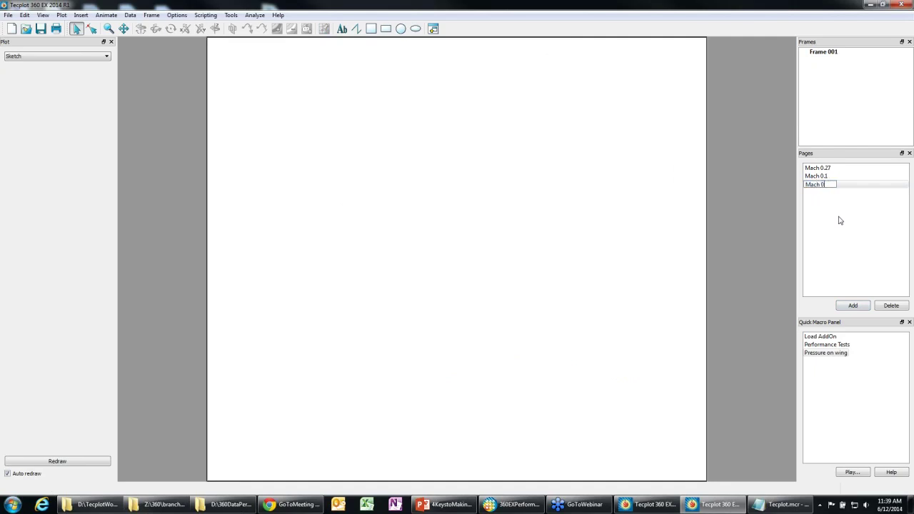
{"action": "type", "text": "0.6"}
{"action": "key", "text": "Return"}
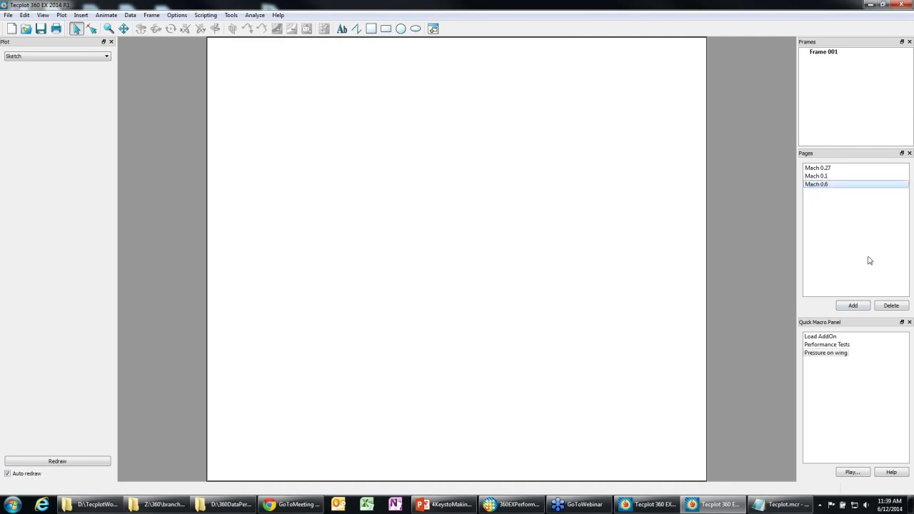
Load data.plt from the M_0.6_A_3.33_B_13.33 folder into the Mach 0.6 page and play the "Pressure on wing" quick macro on it.
{"action": "left_click", "coordinate": [25, 29]}
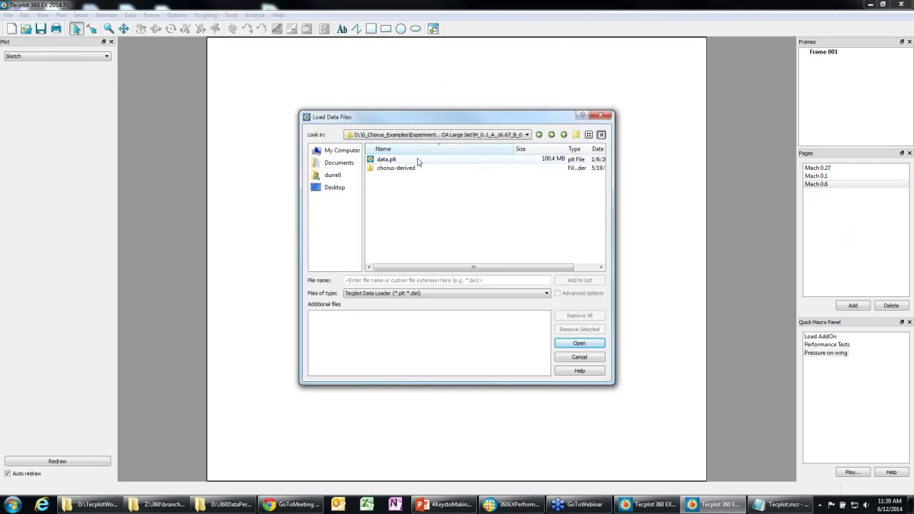
{"action": "left_click", "coordinate": [564, 134]}
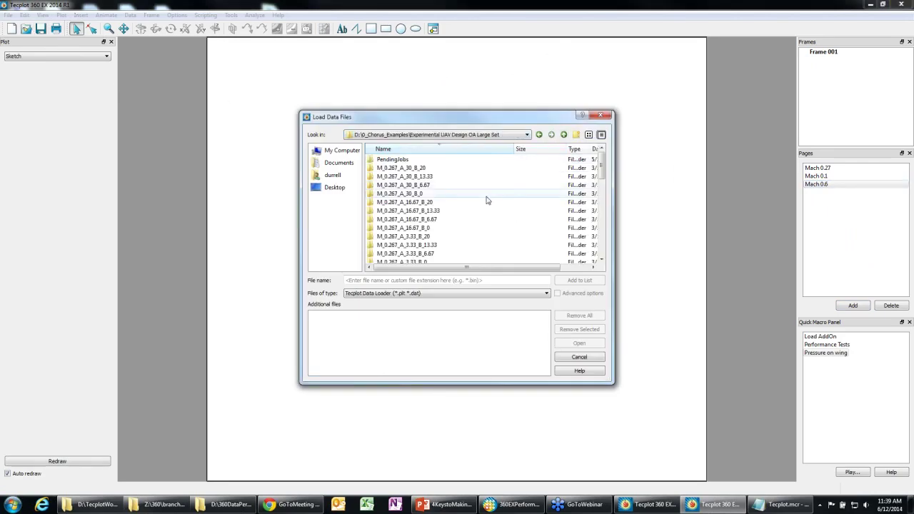
{"action": "scroll", "coordinate": [443, 200], "scroll_direction": "down", "scroll_amount": 5}
{"action": "double_click", "coordinate": [443, 177]}
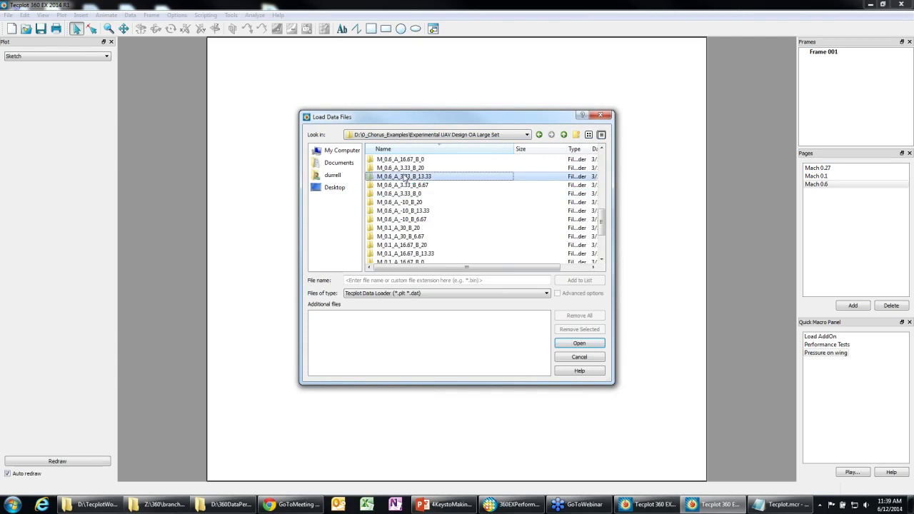
{"action": "left_click", "coordinate": [396, 160]}
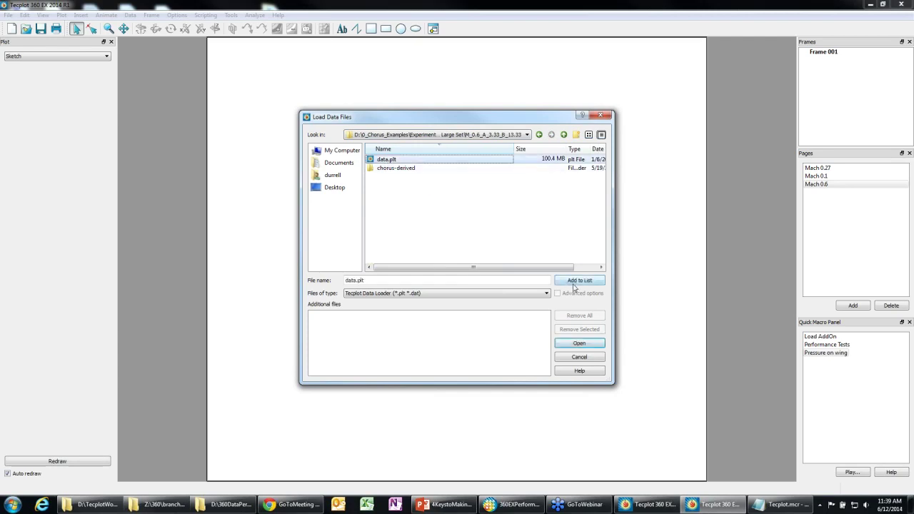
{"action": "left_click", "coordinate": [579, 280]}
{"action": "left_click", "coordinate": [579, 343]}
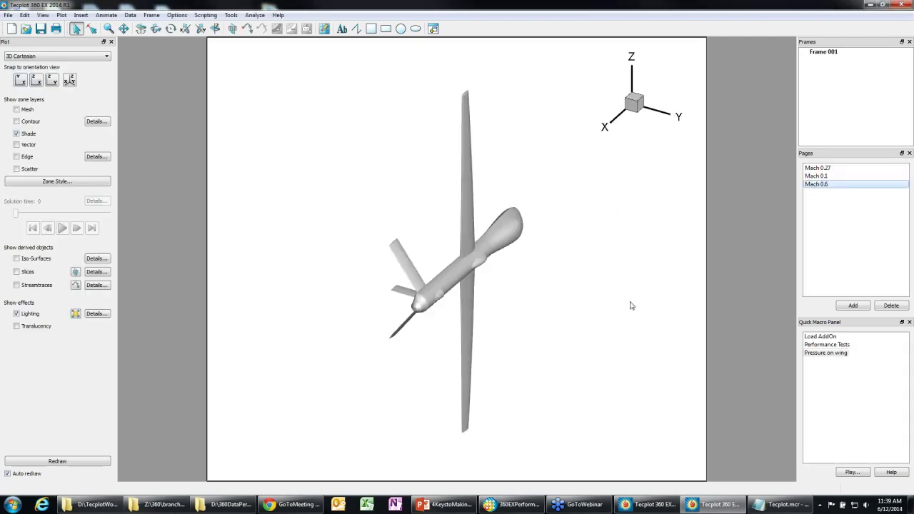
{"action": "left_click", "coordinate": [824, 354]}
{"action": "double_click", "coordinate": [824, 354]}
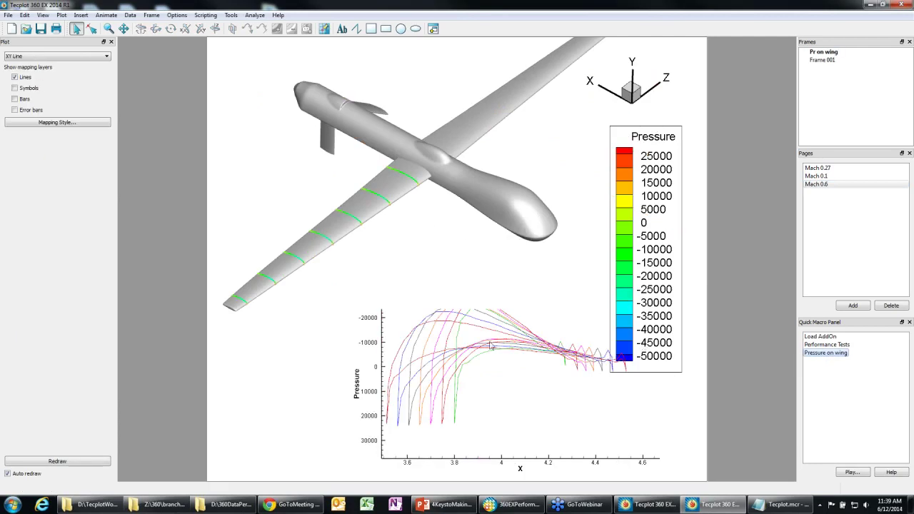
Hide the Pressure contour legend on the Mach 0.6 page and make the line plot frame active.
{"action": "right_click", "coordinate": [627, 253]}
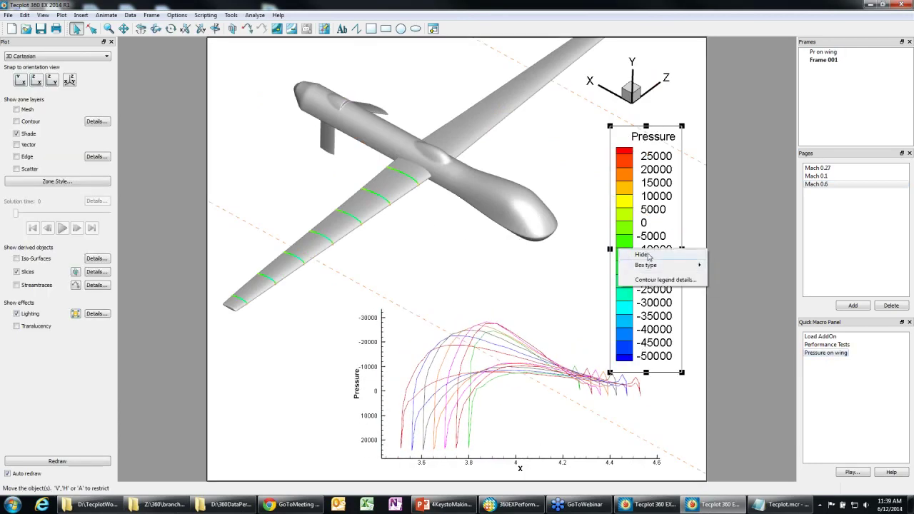
{"action": "left_click", "coordinate": [646, 255]}
{"action": "left_click", "coordinate": [576, 322]}
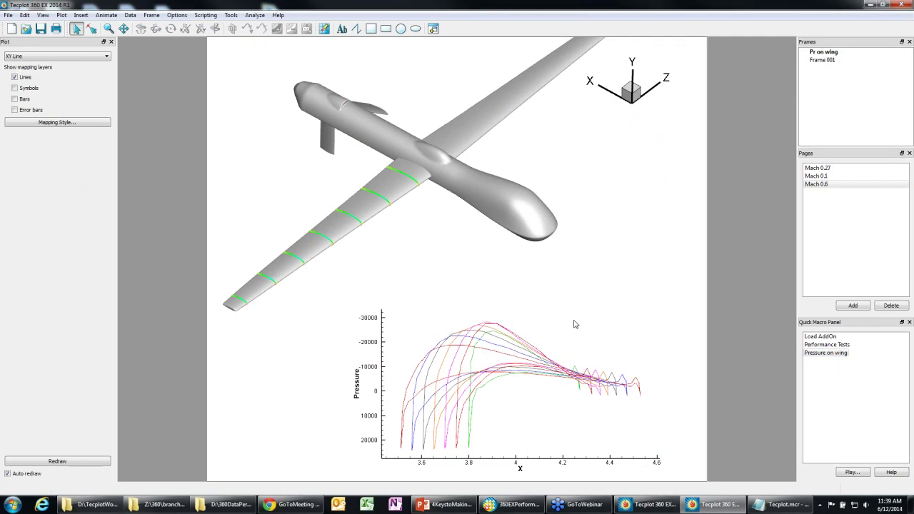
Switch among the Mach 0.27, Mach 0.1 and Mach 0.6 pages to compare their wing slices and pressure curves.
{"action": "left_click", "coordinate": [846, 170]}
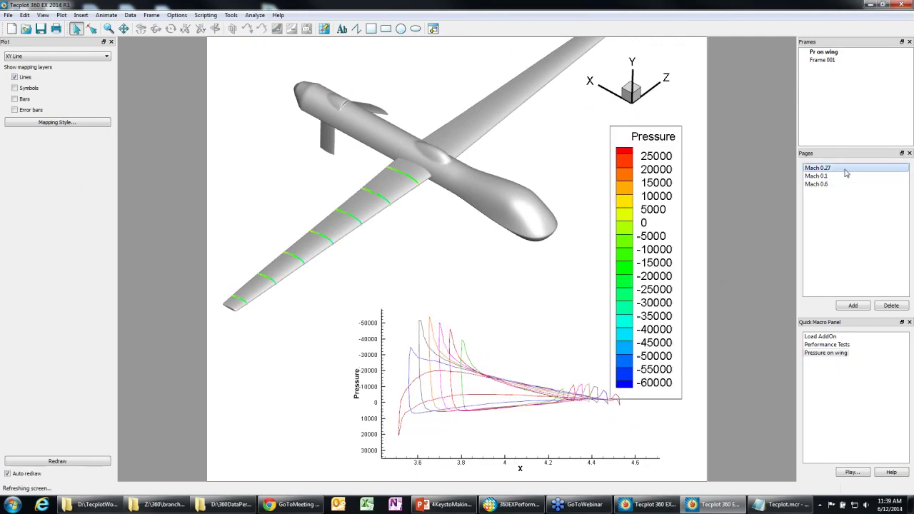
{"action": "left_click", "coordinate": [828, 177]}
{"action": "left_click", "coordinate": [828, 184]}
{"action": "left_click", "coordinate": [826, 177]}
{"action": "left_click", "coordinate": [826, 169]}
{"action": "left_click", "coordinate": [826, 175]}
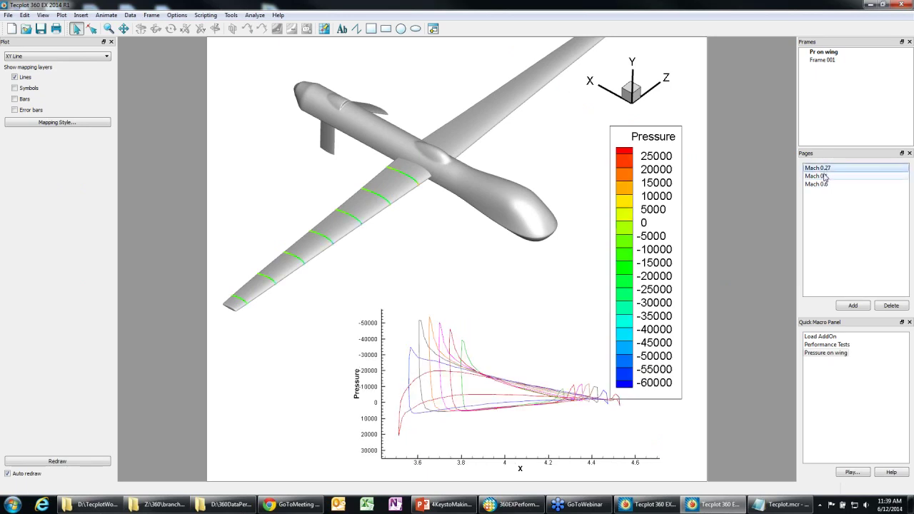
{"action": "left_click", "coordinate": [826, 185]}
{"action": "left_click", "coordinate": [826, 175]}
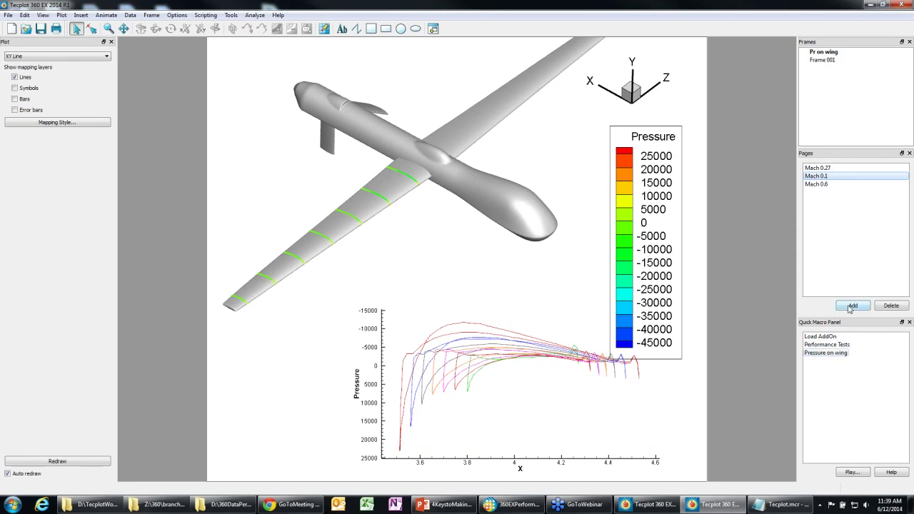
Add a page named "Compare".
{"action": "left_click", "coordinate": [851, 306]}
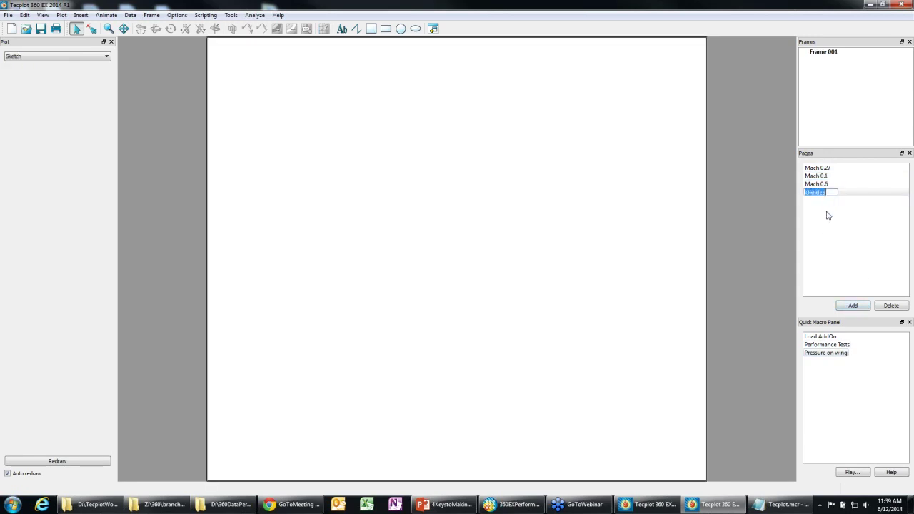
{"action": "type", "text": "Compare"}
{"action": "key", "text": "Return"}
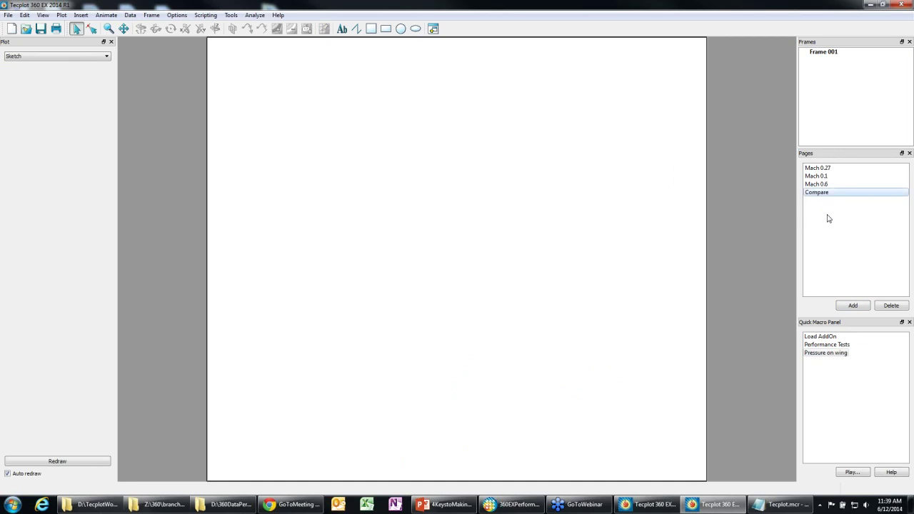
Copy the "Pr on wing" frame from the Mach 0.27 page and paste it into the Compare page.
{"action": "left_click", "coordinate": [820, 167]}
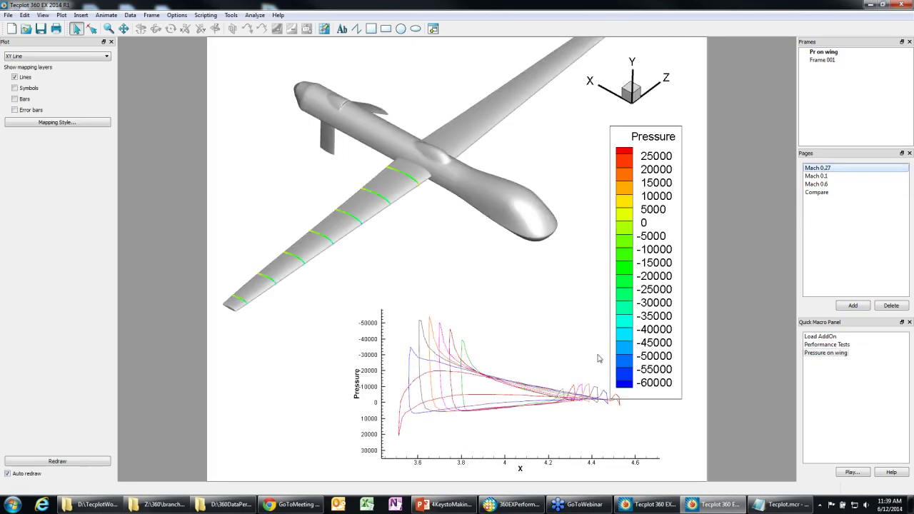
{"action": "left_click", "coordinate": [333, 347]}
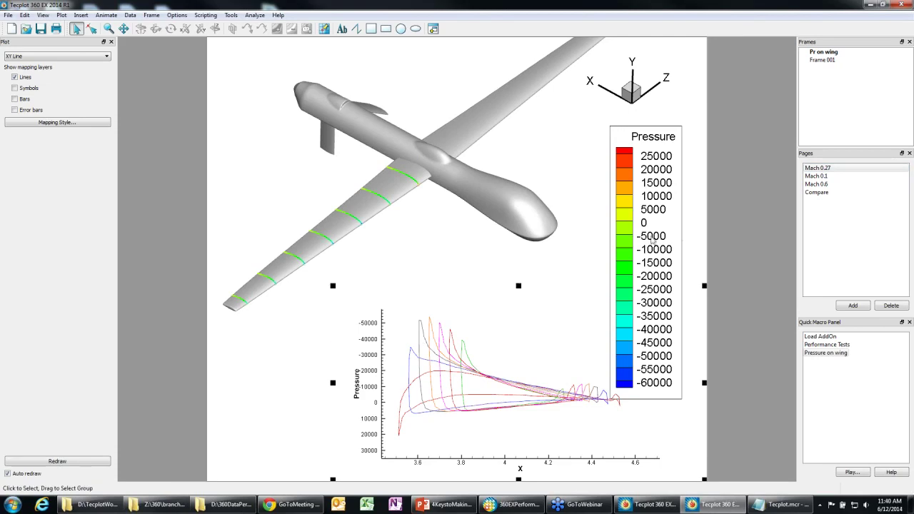
{"action": "left_click", "coordinate": [818, 195]}
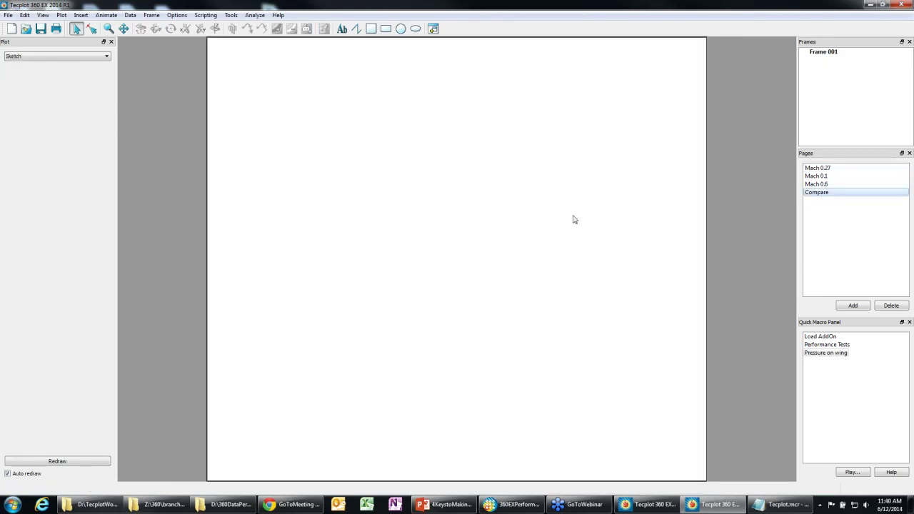
Turn on the border of the pasted "Pr on wing" frame and move the frame up towards the middle of the page.
{"action": "double_click", "coordinate": [465, 290]}
{"action": "left_click", "coordinate": [410, 225]}
{"action": "left_click", "coordinate": [472, 317]}
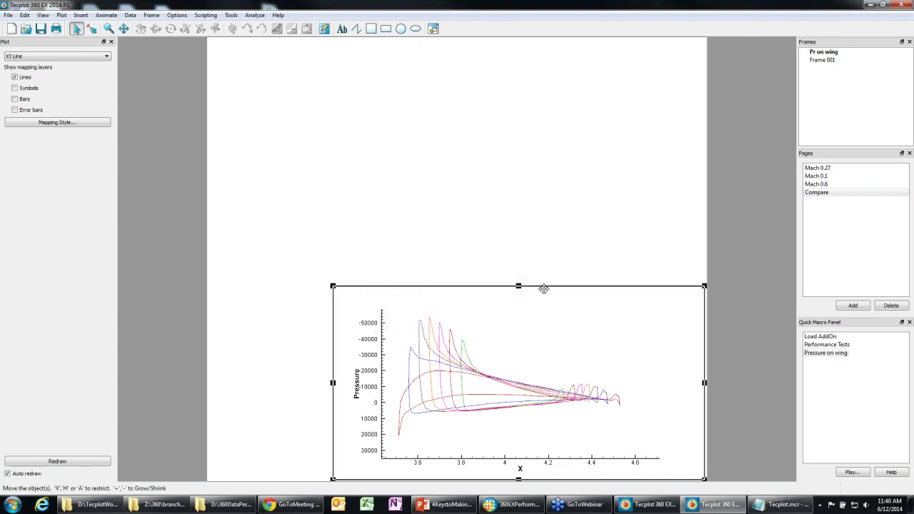
{"action": "left_click_drag", "start_coordinate": [544, 287], "coordinate": [451, 138]}
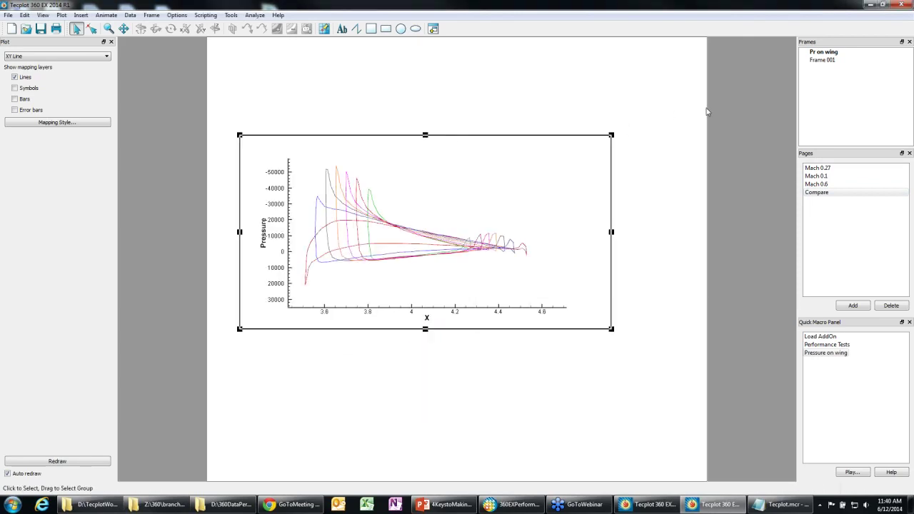
Delete the empty Frame 001 from the Compare page.
{"action": "left_click", "coordinate": [707, 112]}
{"action": "key", "text": "Delete"}
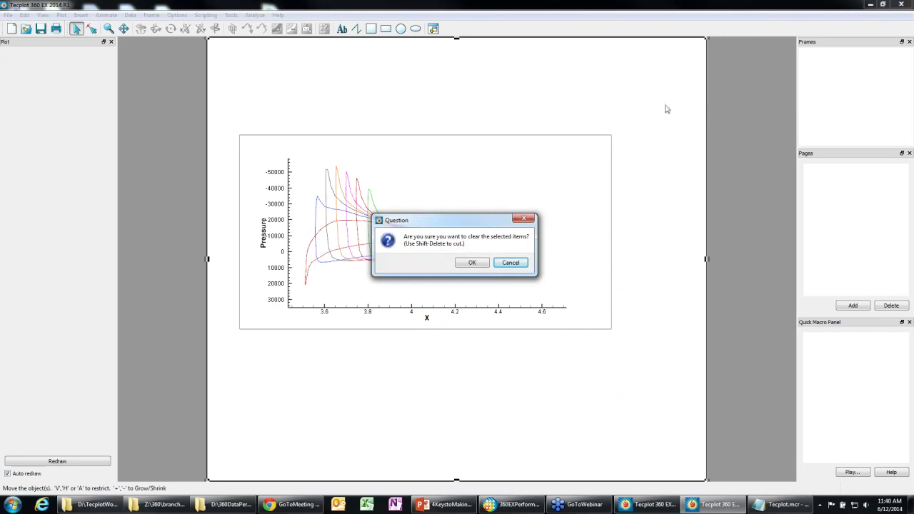
{"action": "left_click", "coordinate": [499, 264]}
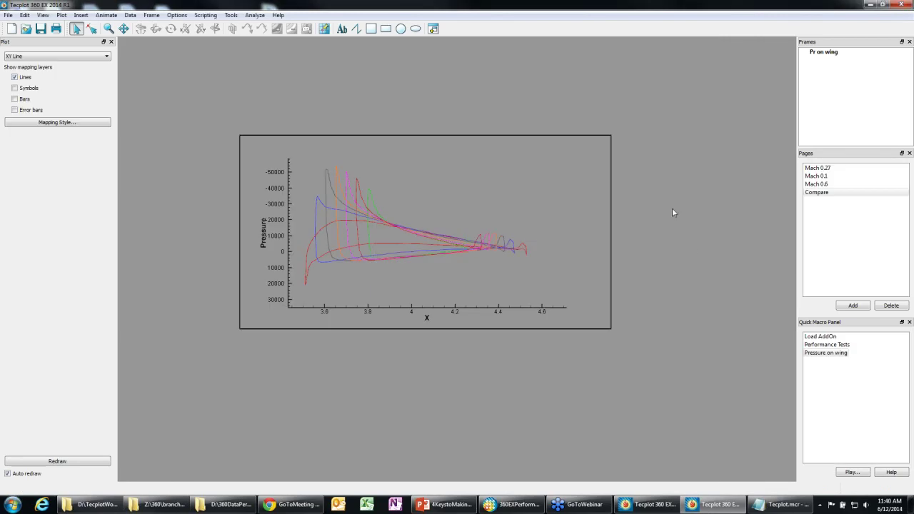
Turn on the white background of the "Pr on wing" frame on the Compare page.
{"action": "double_click", "coordinate": [611, 187]}
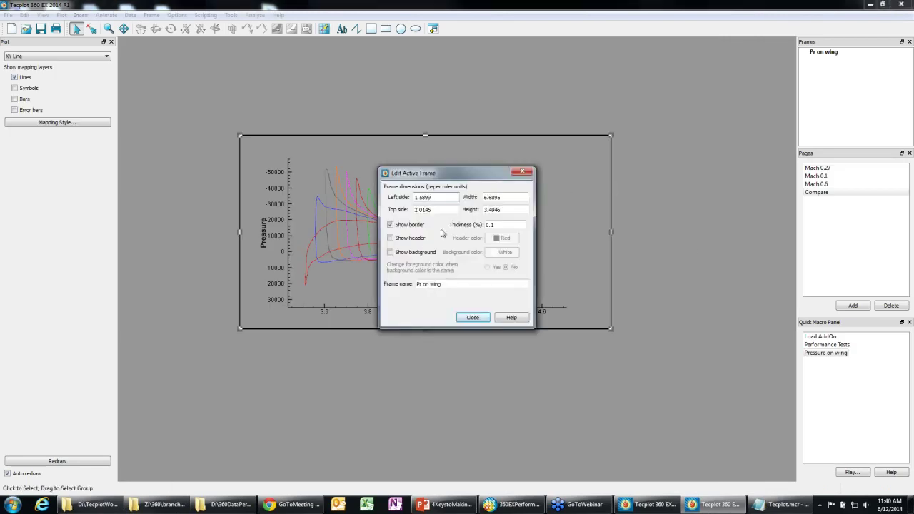
{"action": "left_click", "coordinate": [420, 254]}
{"action": "left_click", "coordinate": [472, 317]}
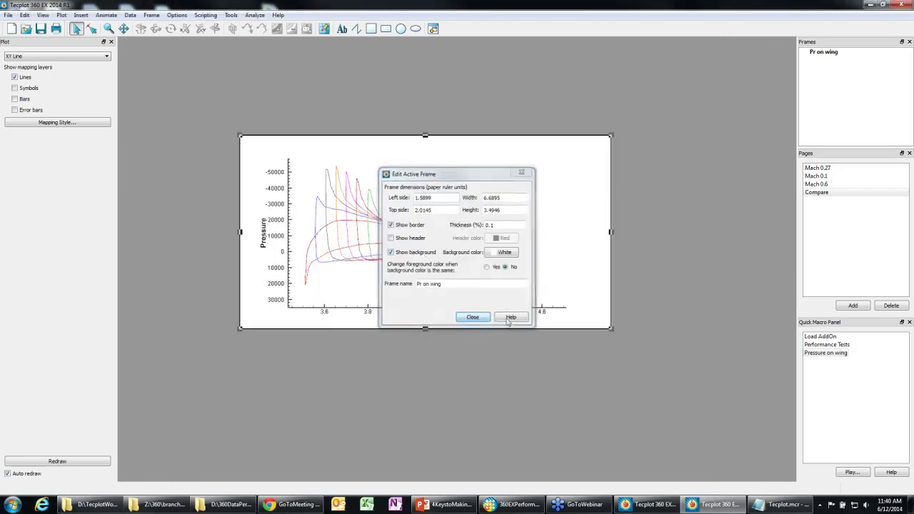
Copy the "Pr on wing" frame from the Mach 0.1 page and paste it into the Compare page.
{"action": "left_click", "coordinate": [821, 177]}
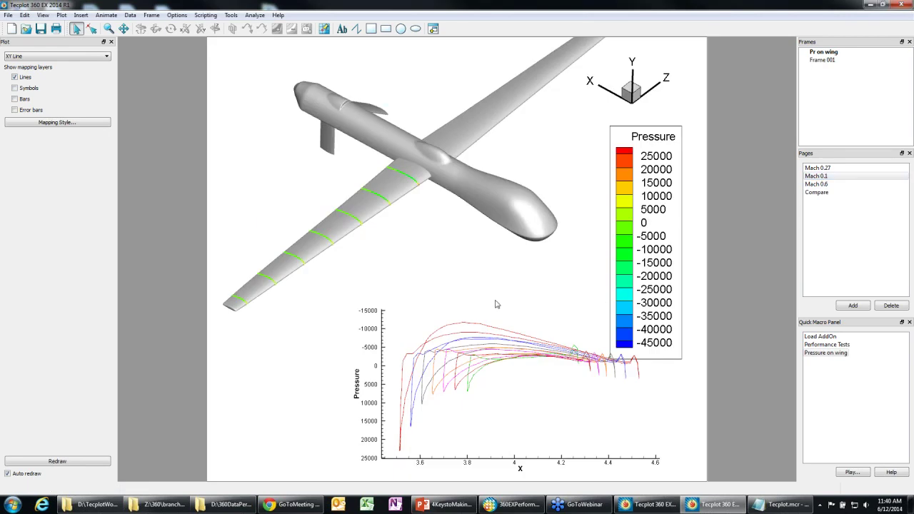
{"action": "left_click", "coordinate": [332, 333]}
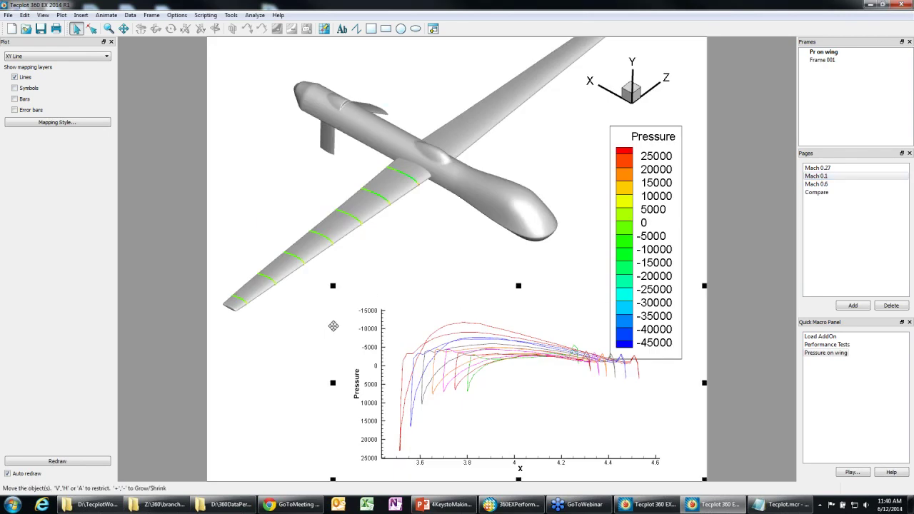
{"action": "left_click", "coordinate": [825, 194]}
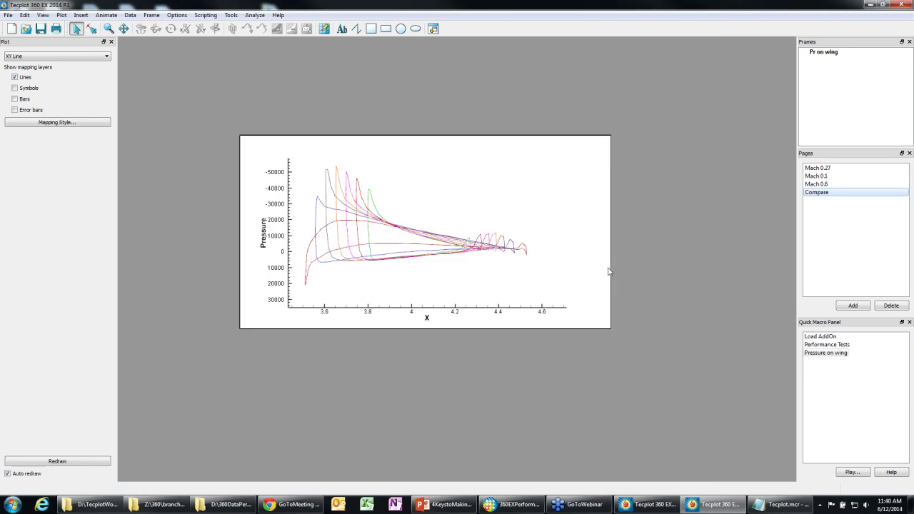
Turn on the border and the white background of the "Pr on wing" frame pasted from the Mach 0.1 page.
{"action": "left_click", "coordinate": [151, 15]}
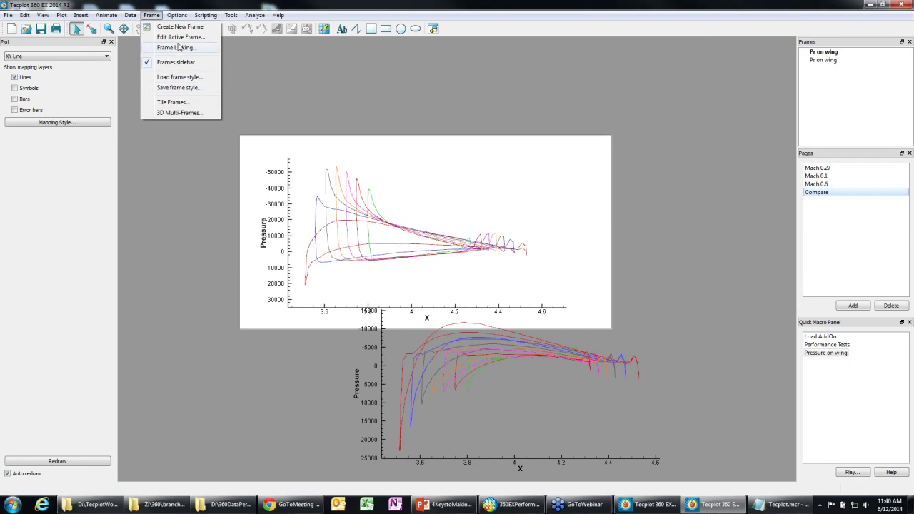
{"action": "left_click", "coordinate": [179, 37]}
{"action": "left_click", "coordinate": [407, 226]}
{"action": "left_click", "coordinate": [407, 252]}
Copy the "Pr on wing" frame from the Mach 0.6 page and paste it into the Compare page.
{"action": "left_click", "coordinate": [816, 184]}
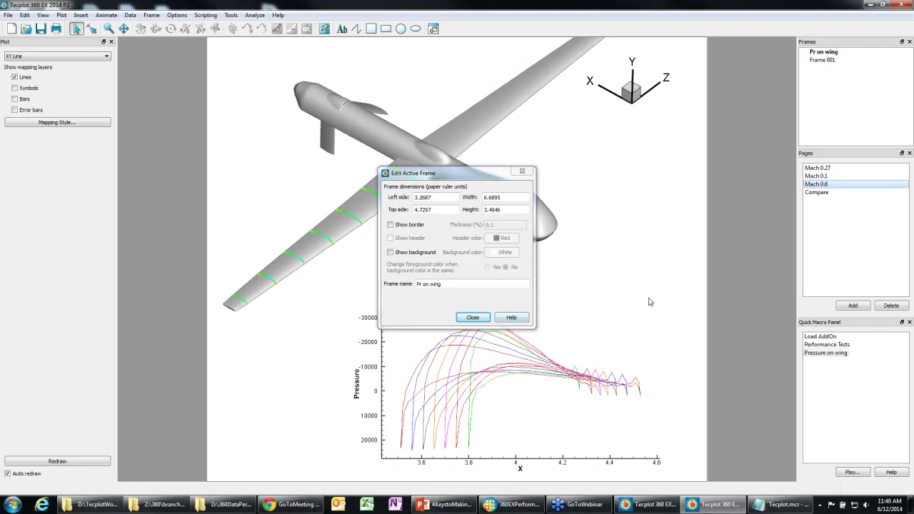
{"action": "left_click", "coordinate": [705, 363]}
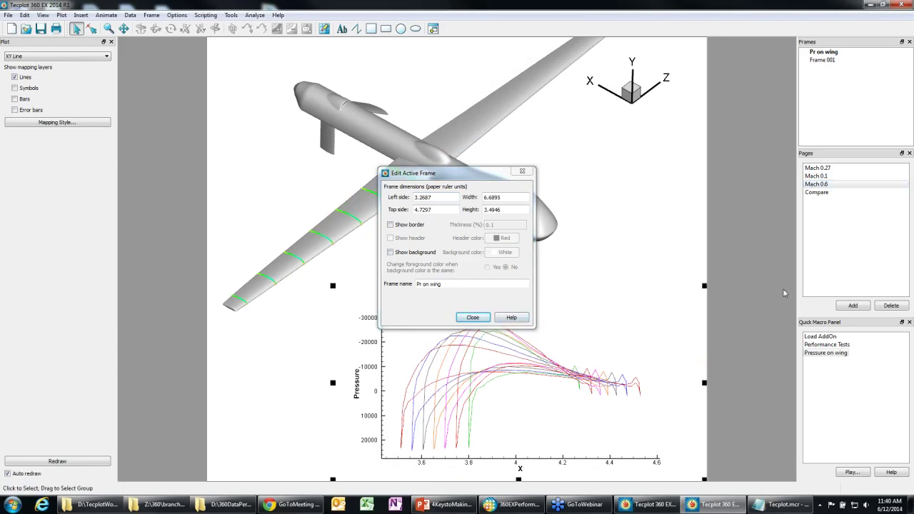
{"action": "left_click", "coordinate": [819, 193]}
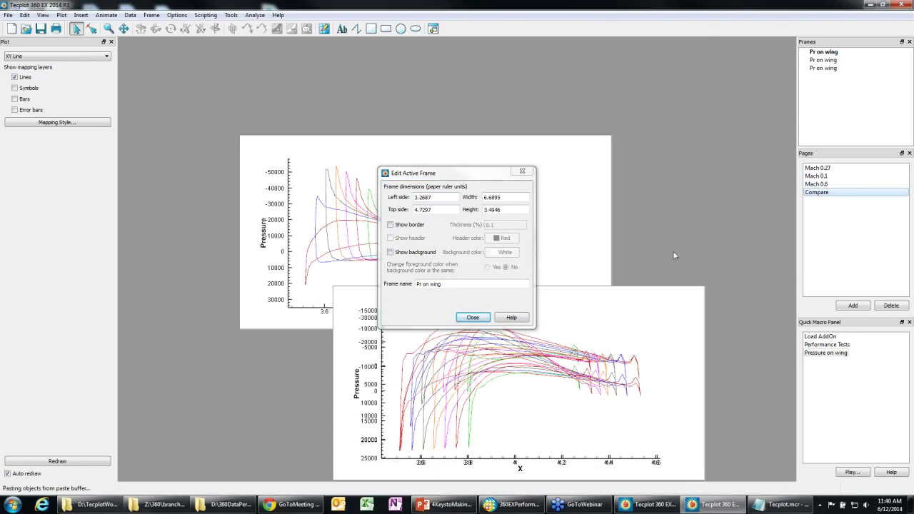
Turn on the border and the white background of the "Pr on wing" frame pasted from the Mach 0.6 page.
{"action": "left_click", "coordinate": [620, 288]}
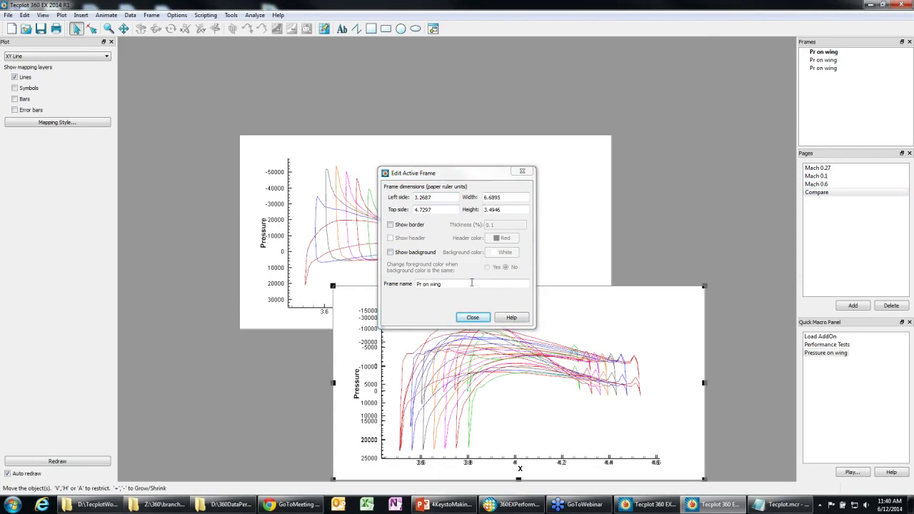
{"action": "left_click", "coordinate": [405, 226]}
{"action": "left_click", "coordinate": [401, 252]}
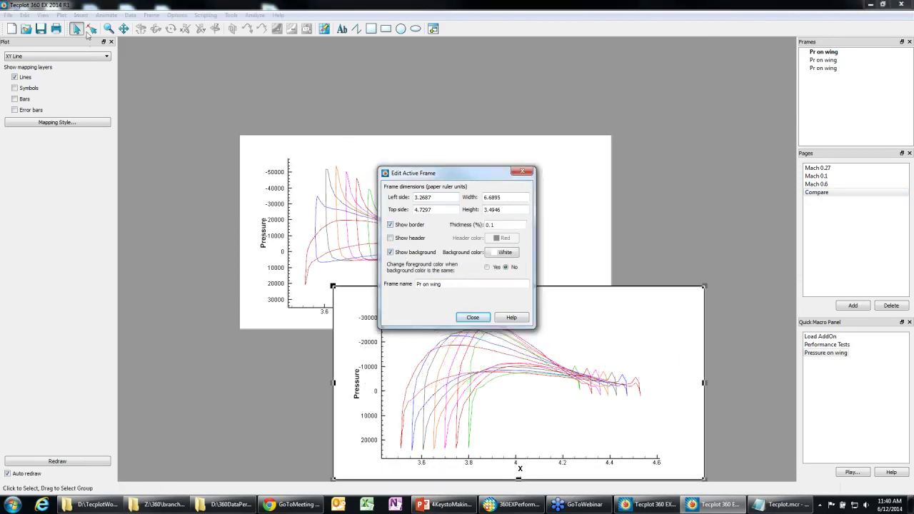
Tile the three frames on the Compare page as full-width rows stacked above one another.
{"action": "left_click", "coordinate": [151, 15]}
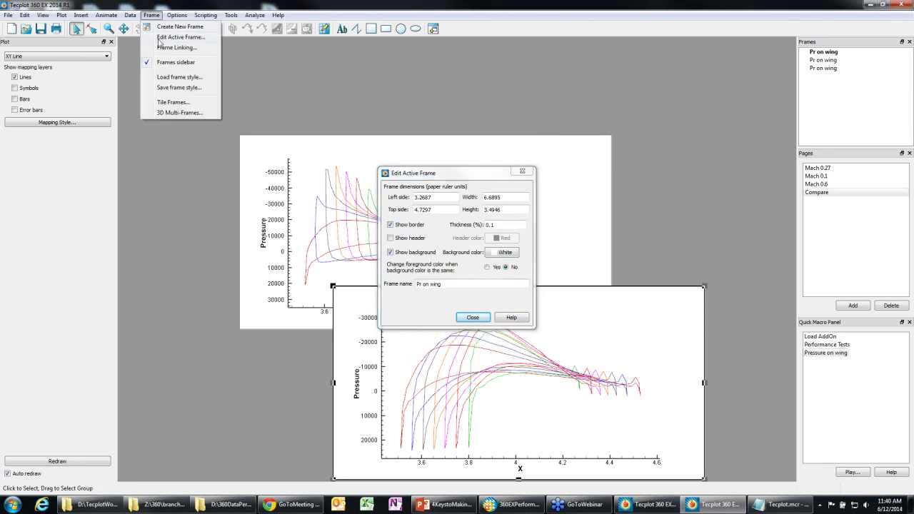
{"action": "left_click", "coordinate": [173, 102]}
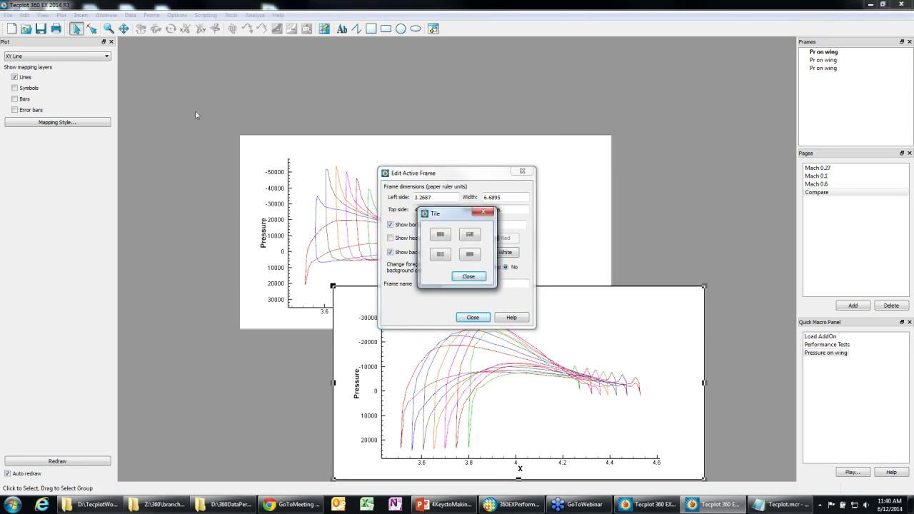
{"action": "left_click", "coordinate": [469, 254]}
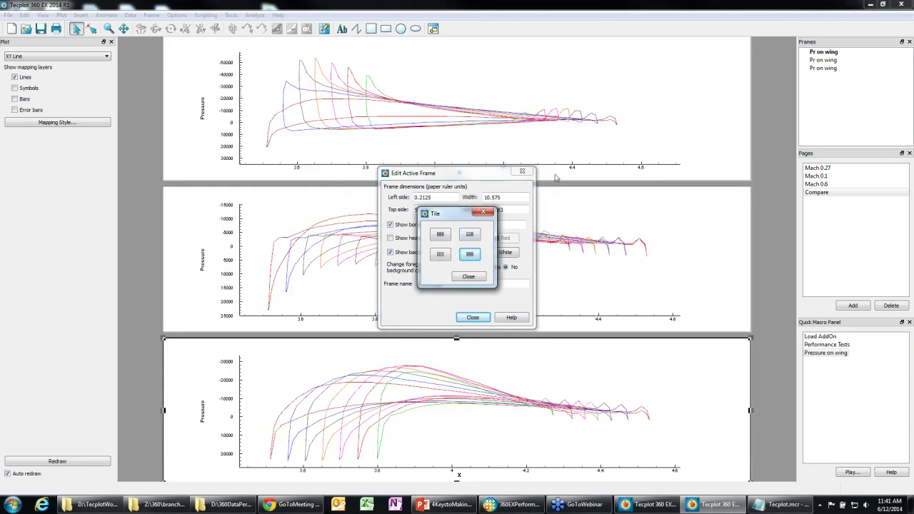
{"action": "left_click", "coordinate": [522, 172]}
{"action": "left_click", "coordinate": [483, 212]}
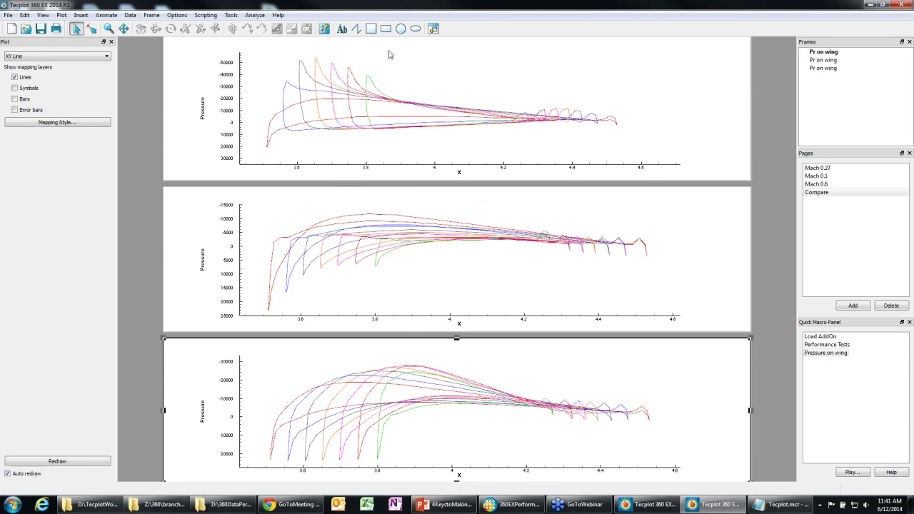
Add the text label "Mach 0.1" above the curves in the uppermost pressure plot.
{"action": "left_click", "coordinate": [342, 29]}
{"action": "left_click", "coordinate": [515, 63]}
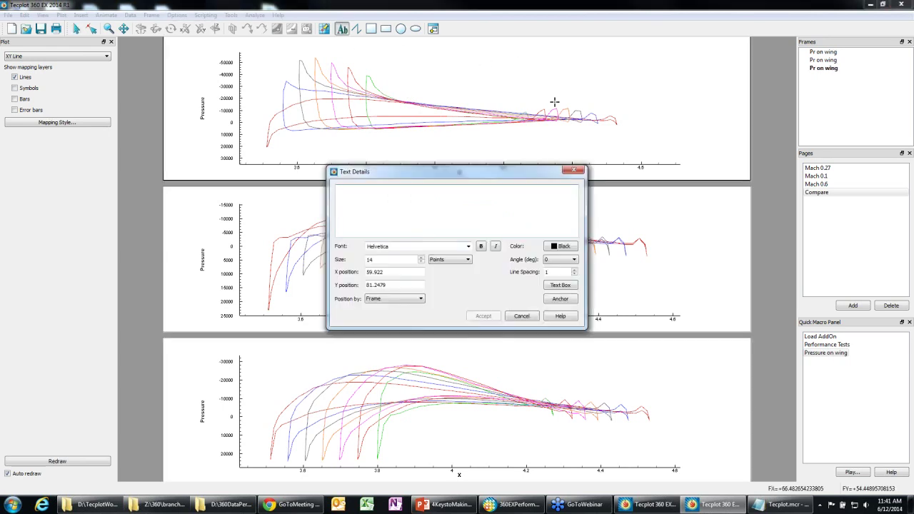
{"action": "type", "text": "Mach 0.1"}
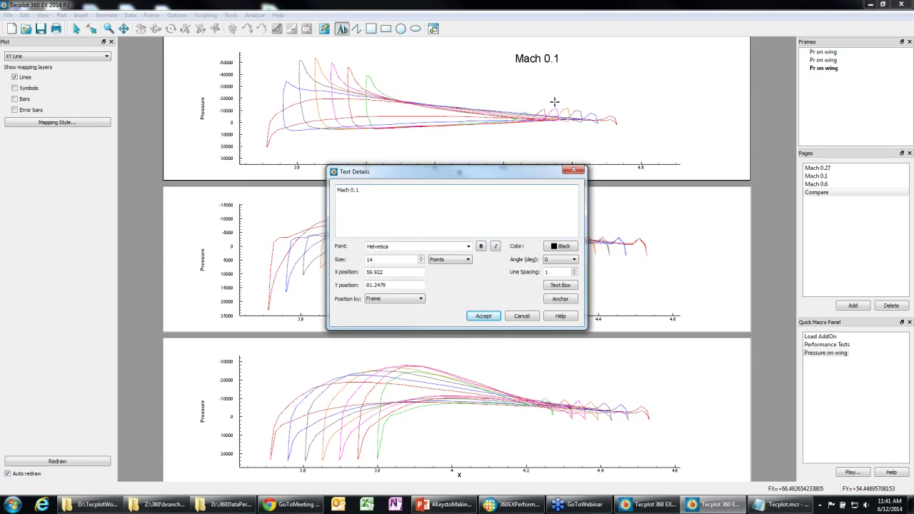
{"action": "key", "text": "BackSpace"}
{"action": "left_click", "coordinate": [573, 170]}
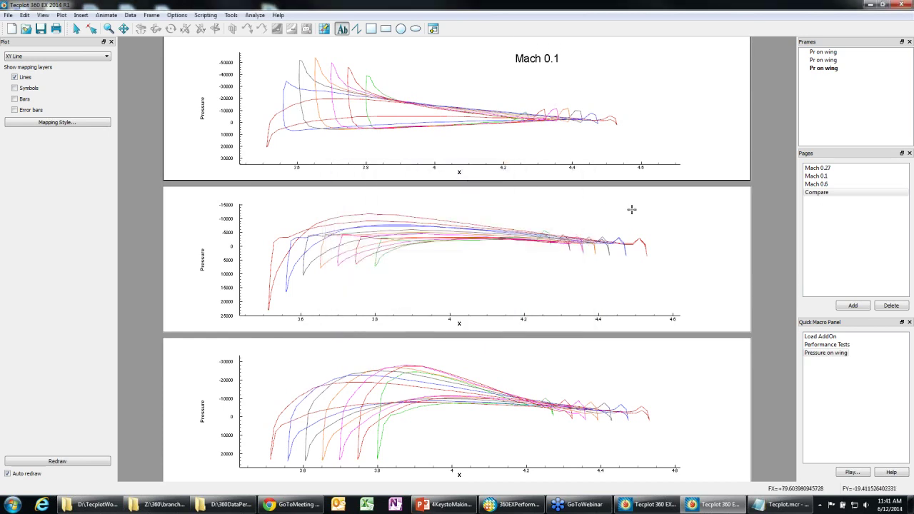
Add the text label "Mach 0.27" above the end of the curves in the middle pressure plot.
{"action": "left_click", "coordinate": [631, 209]}
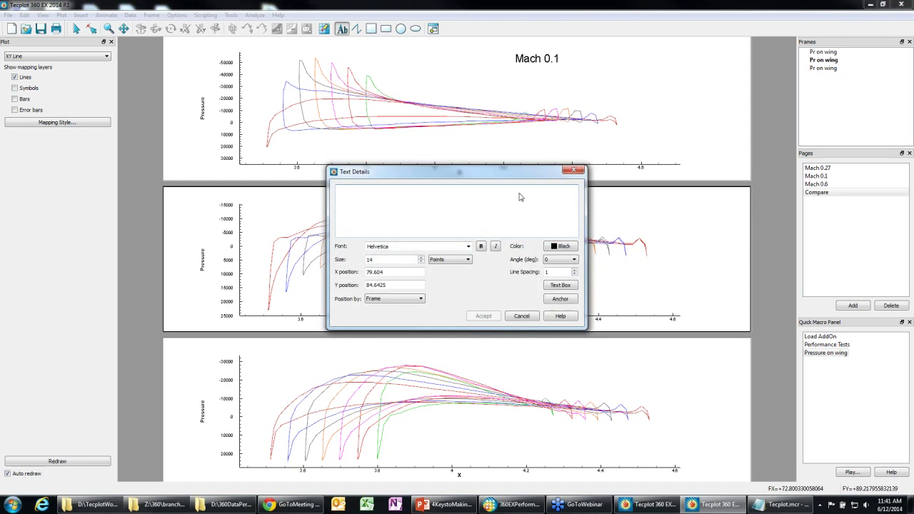
{"action": "type", "text": "Mach"}
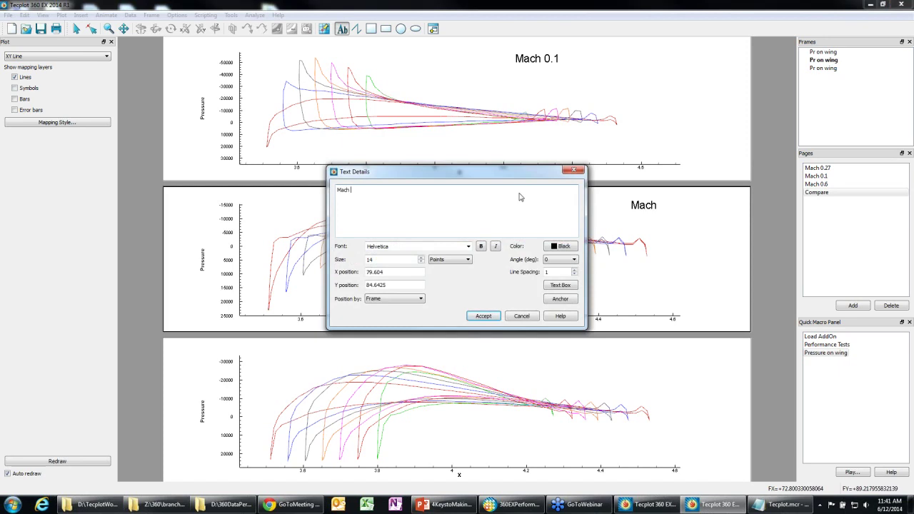
{"action": "type", "text": " 0.27"}
{"action": "key", "text": "Return"}
Add the text label "Mach 0.6" near the upper corner of the lowest pressure plot.
{"action": "left_click", "coordinate": [682, 364]}
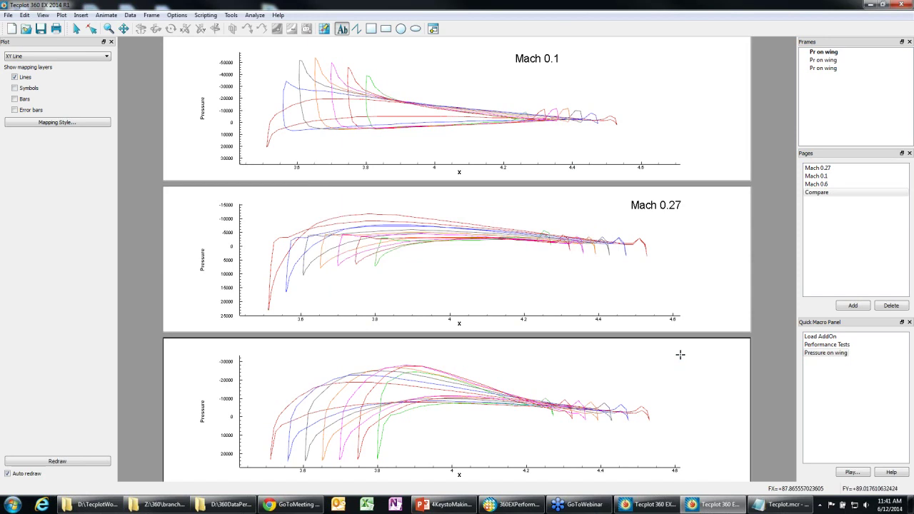
{"action": "left_click", "coordinate": [680, 354]}
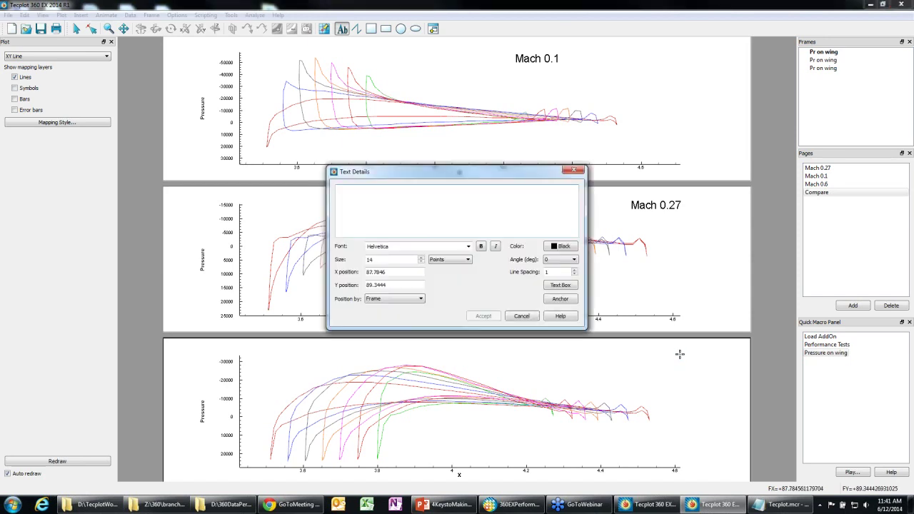
{"action": "type", "text": "Mach 0.6"}
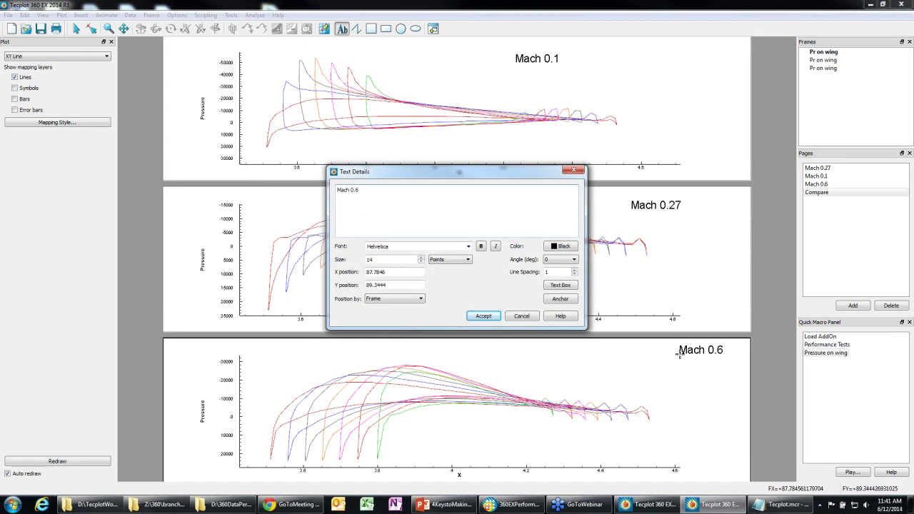
{"action": "left_click", "coordinate": [573, 170]}
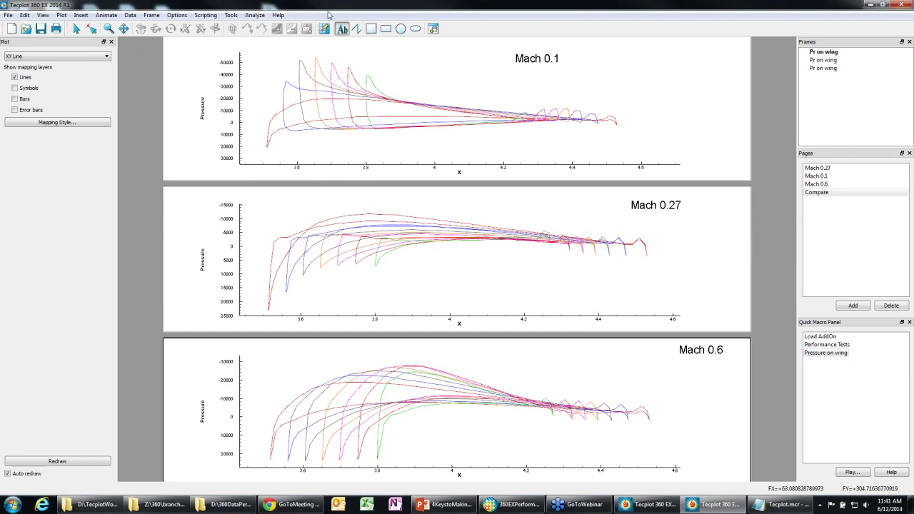
Show the Mach 0.27 page, and switch to PowerPoint to display the "This Morning's Agenda" slide.
{"action": "left_click", "coordinate": [821, 169]}
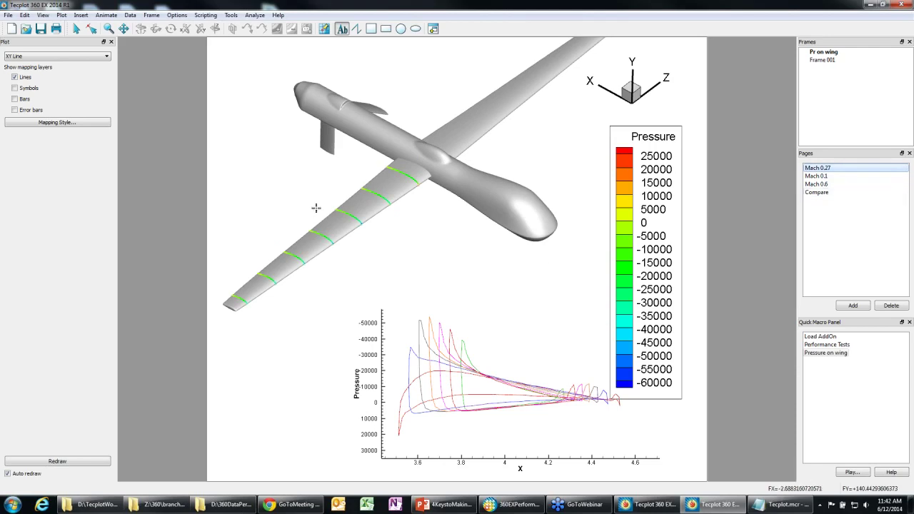
{"action": "left_click", "coordinate": [451, 506]}
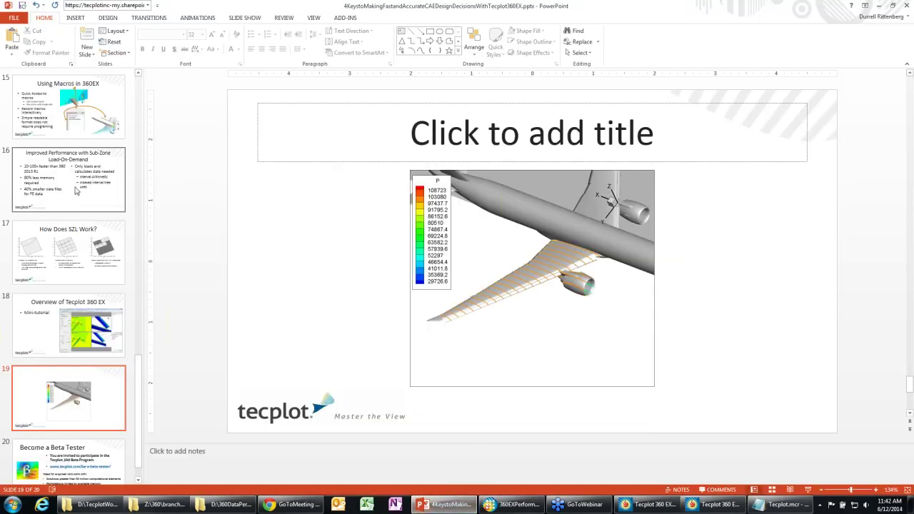
{"action": "scroll", "coordinate": [77, 187], "scroll_direction": "up", "scroll_amount": 9}
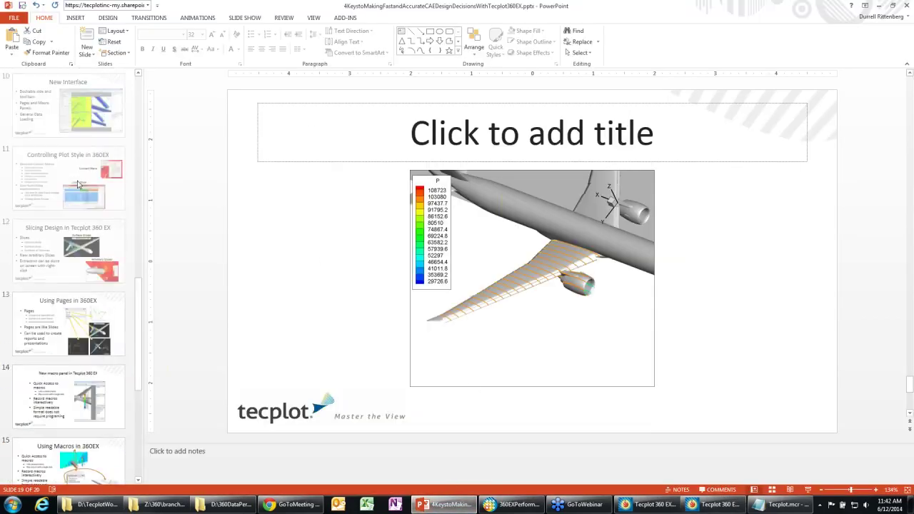
{"action": "scroll", "coordinate": [78, 185], "scroll_direction": "up", "scroll_amount": 5}
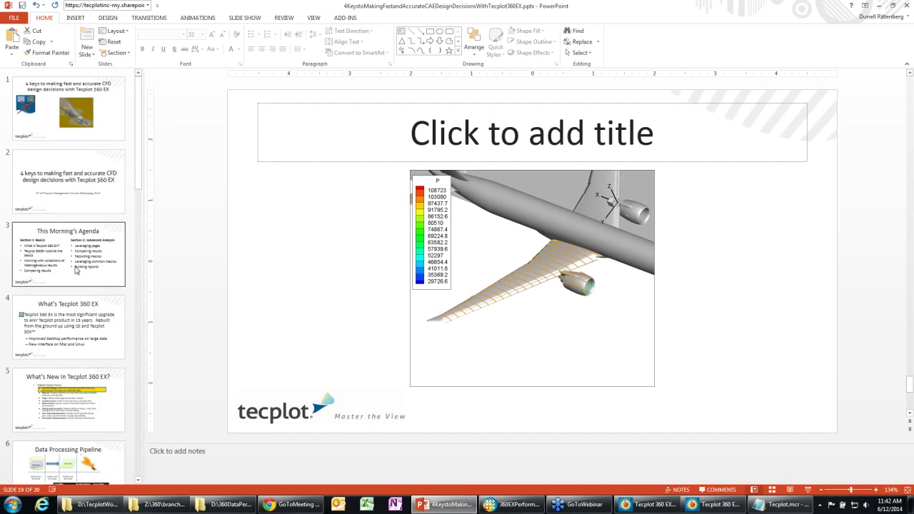
{"action": "left_click", "coordinate": [75, 265]}
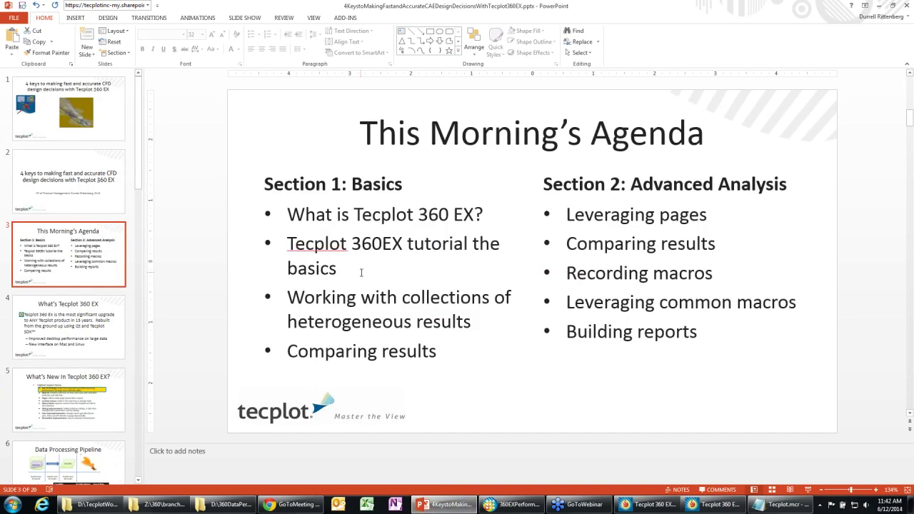
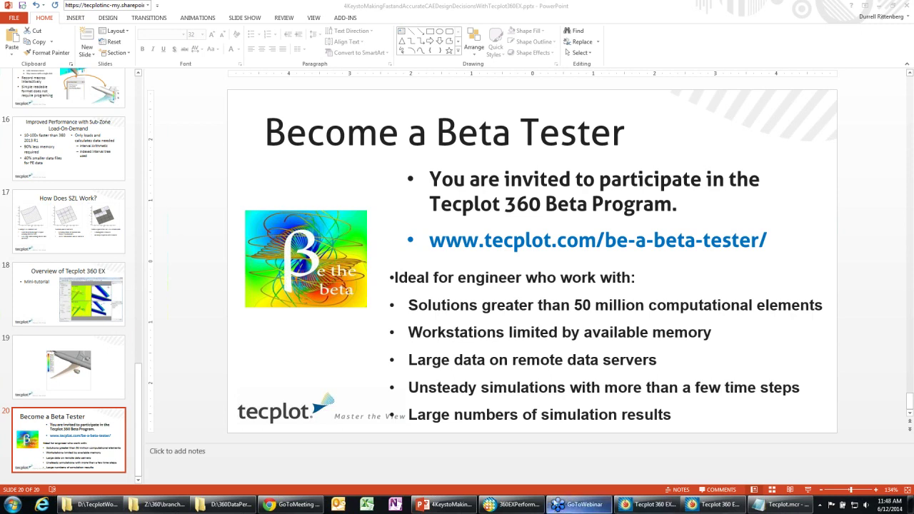
Switch to Tecplot Chorus and exclude the 360EXSZL version from the performance line plot.
{"action": "left_click", "coordinate": [513, 504]}
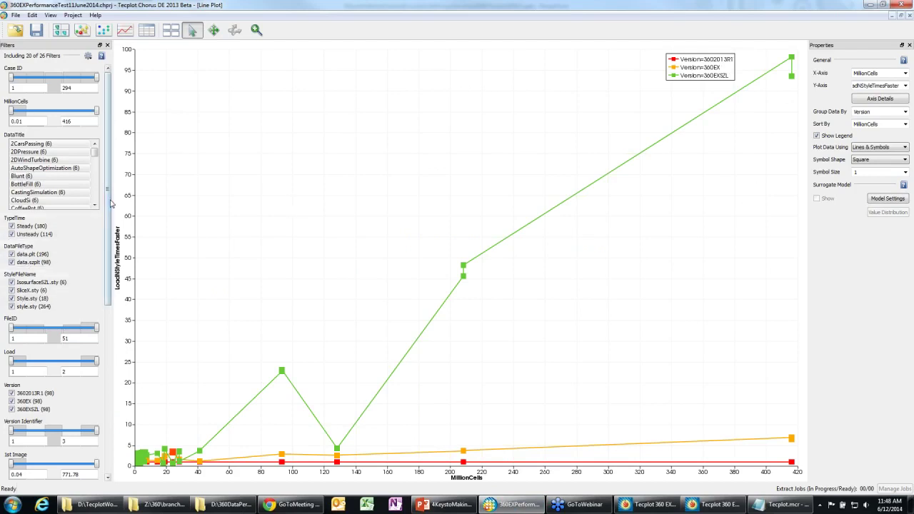
{"action": "left_click_drag", "start_coordinate": [110, 205], "coordinate": [109, 276]}
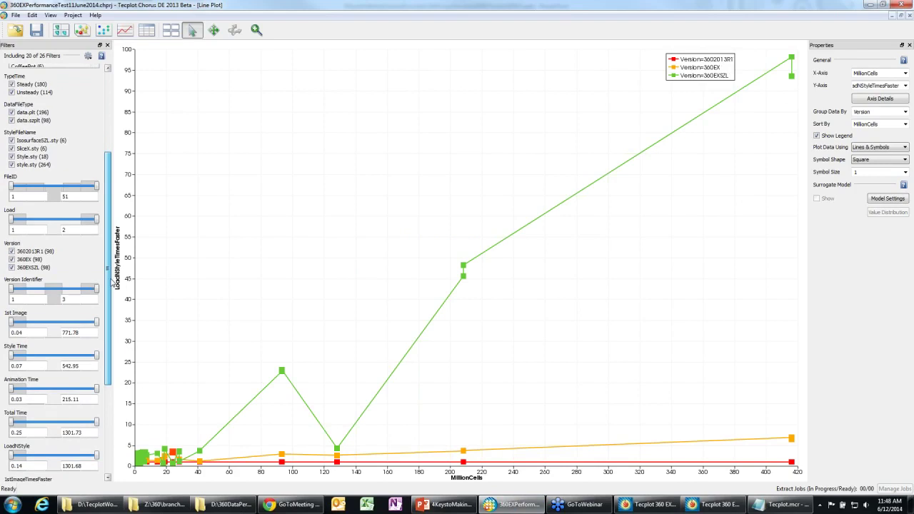
{"action": "left_click", "coordinate": [11, 267]}
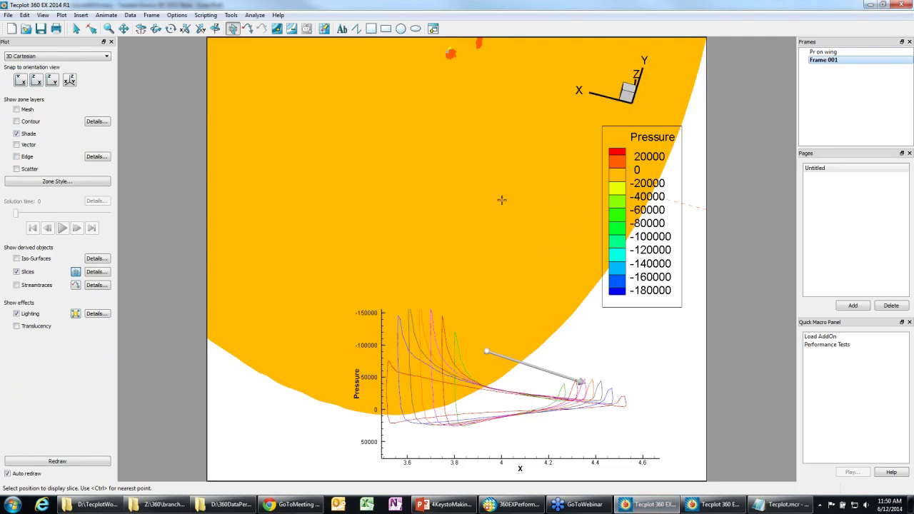
Start recording a macro in Tecplot 360 EX to the file Deleteme.mcr in the TecplotWorkingDir folder.
{"action": "left_click", "coordinate": [200, 18]}
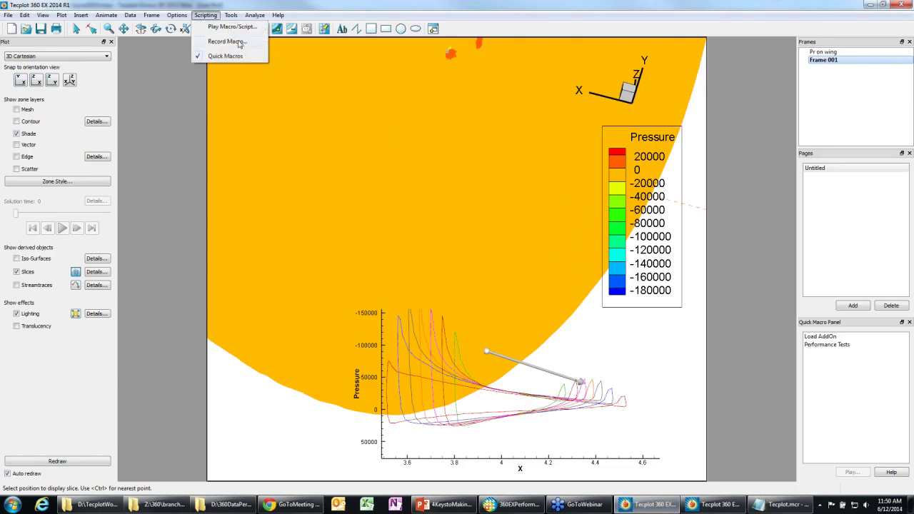
{"action": "left_click", "coordinate": [227, 41]}
{"action": "left_click_drag", "start_coordinate": [323, 298], "coordinate": [270, 300]}
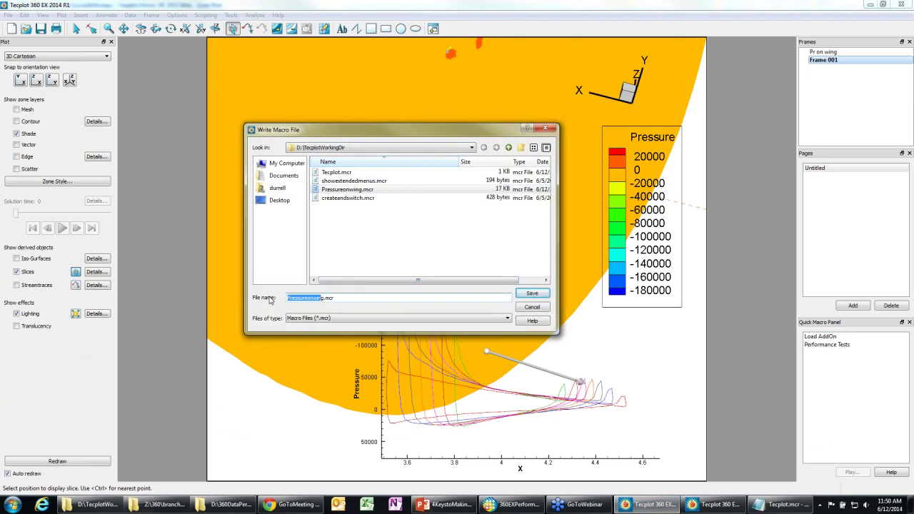
{"action": "type", "text": "Delete"}
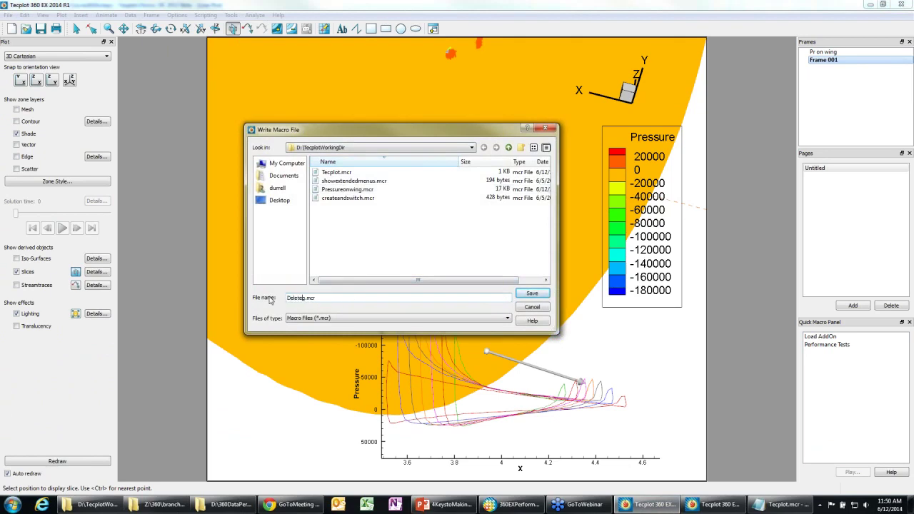
{"action": "type", "text": "me"}
{"action": "key", "text": "Delete"}
{"action": "left_click", "coordinate": [540, 292]}
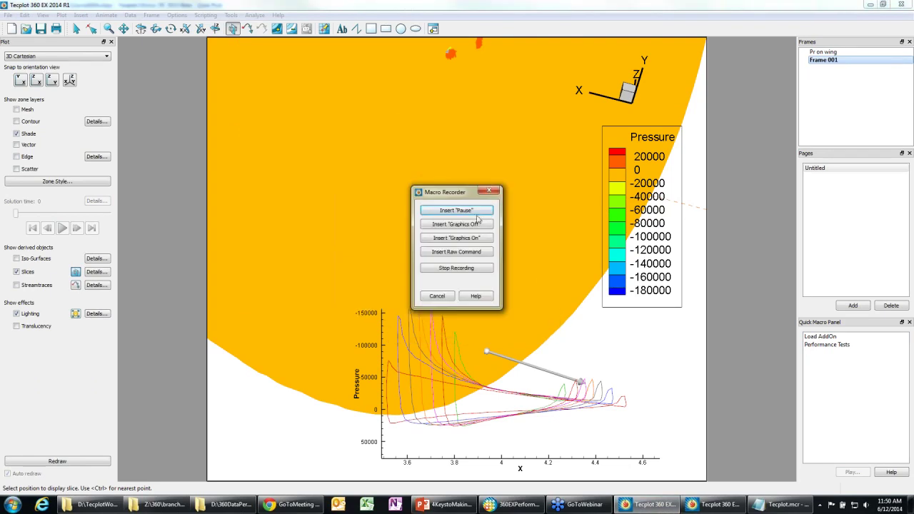
Insert a Graphics Off command into the macro being recorded and add a new page.
{"action": "left_click", "coordinate": [477, 223]}
{"action": "left_click", "coordinate": [480, 292]}
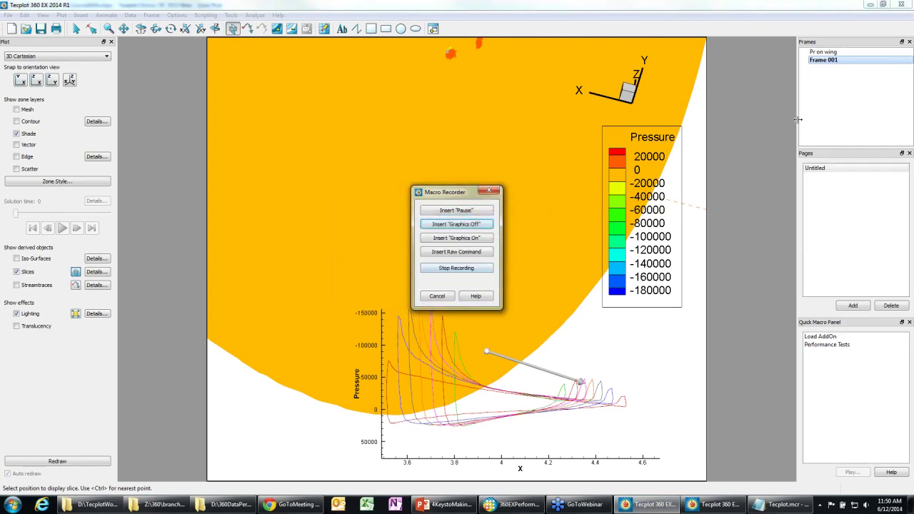
{"action": "left_click", "coordinate": [859, 305]}
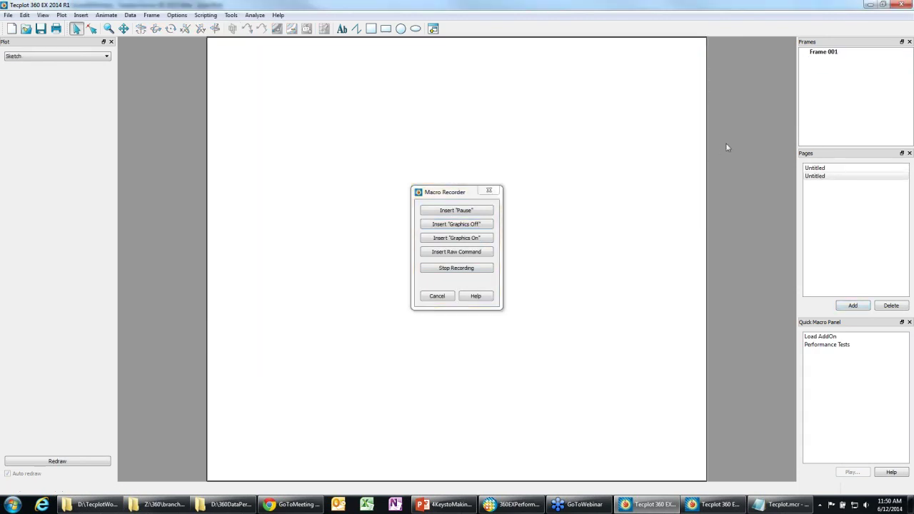
Set the new page's plot type to 3D Cartesian and redraw the plot.
{"action": "left_click", "coordinate": [28, 57]}
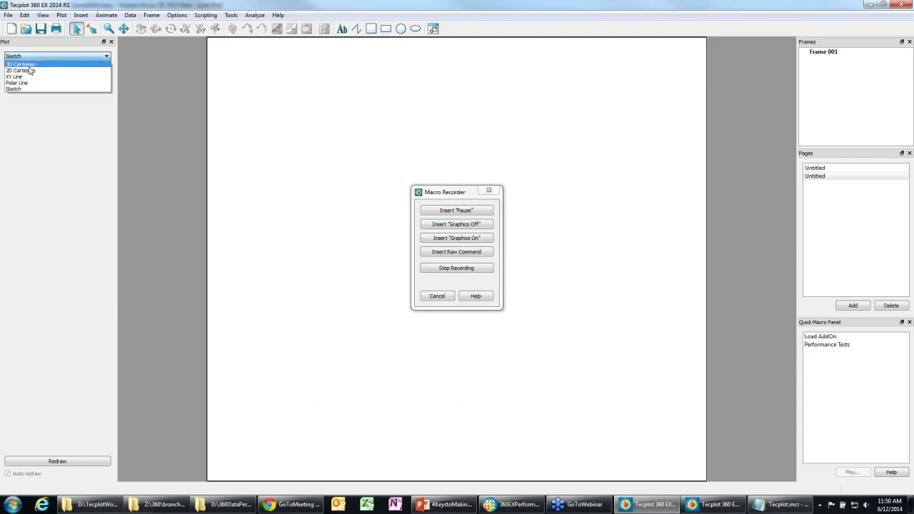
{"action": "left_click", "coordinate": [29, 65]}
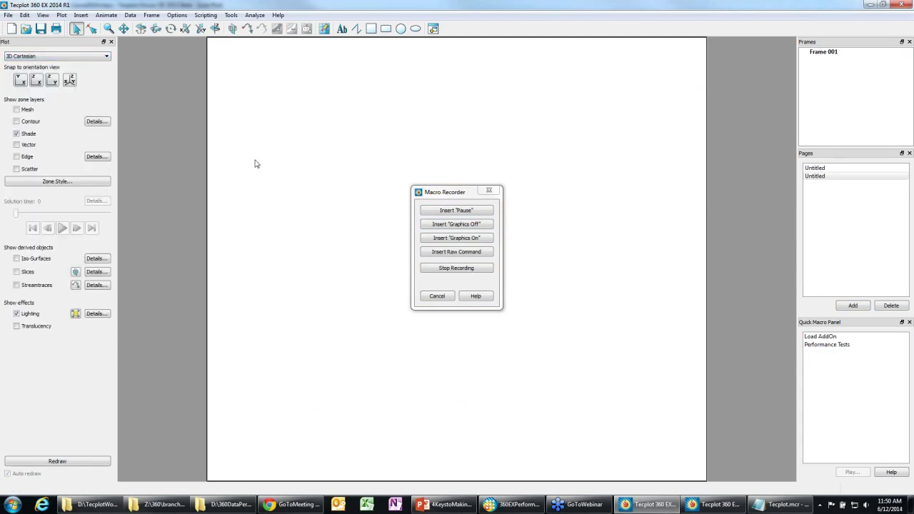
{"action": "left_click", "coordinate": [38, 460]}
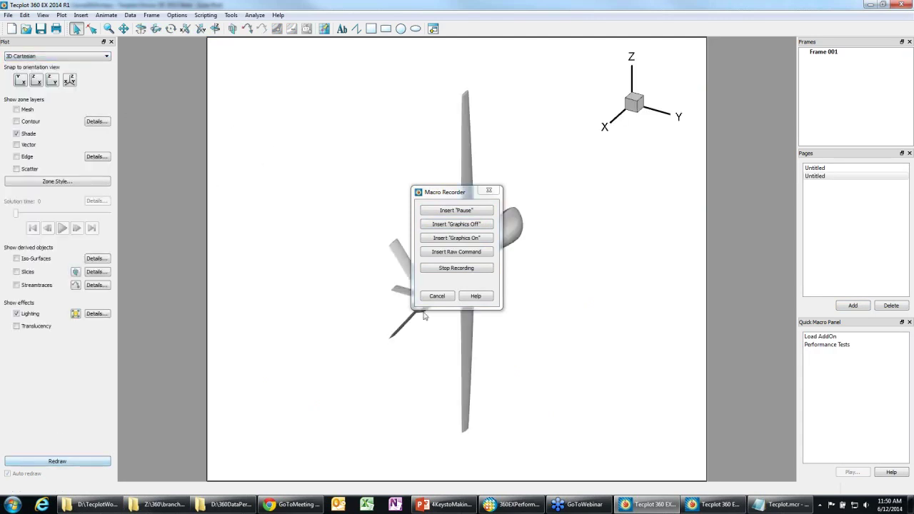
Stop the macro recording and open the recorded file Deleteme.mcr from the TecplotWorkingDir folder in Notepad.
{"action": "left_click", "coordinate": [463, 269]}
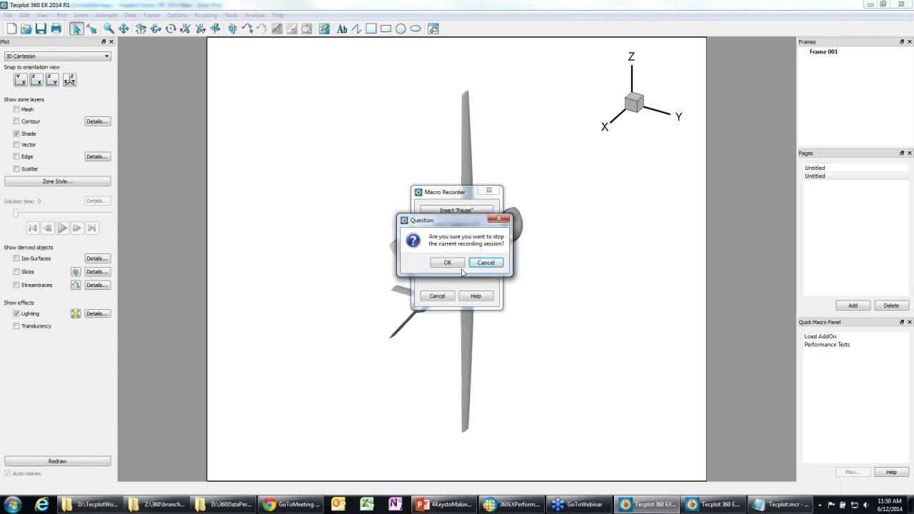
{"action": "left_click", "coordinate": [462, 265]}
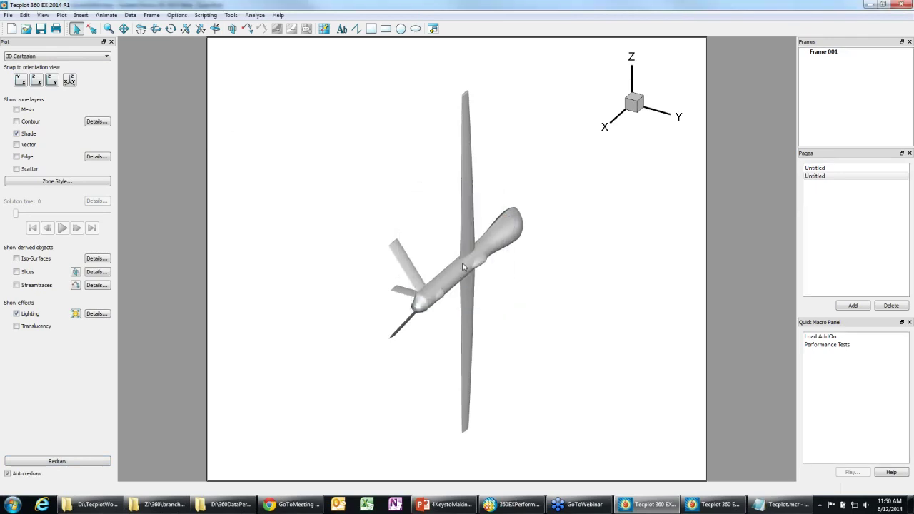
{"action": "key", "text": "super+d"}
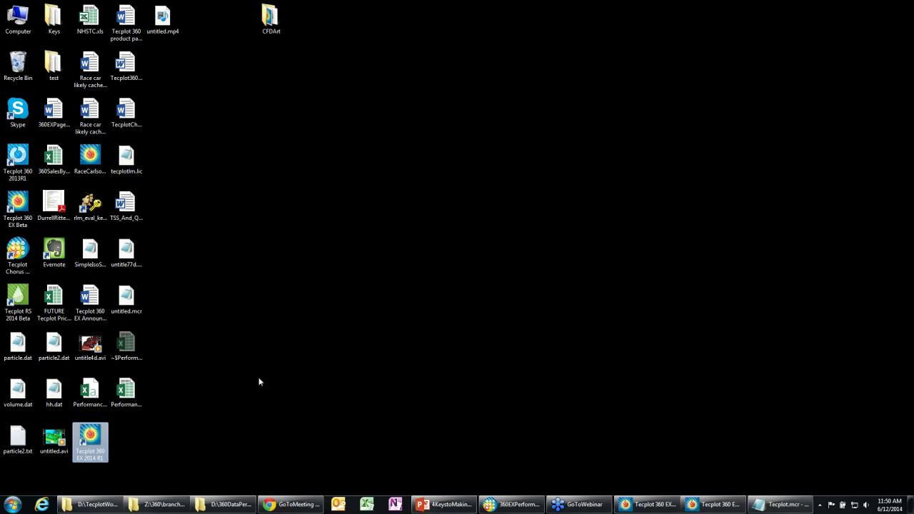
{"action": "left_click", "coordinate": [90, 505]}
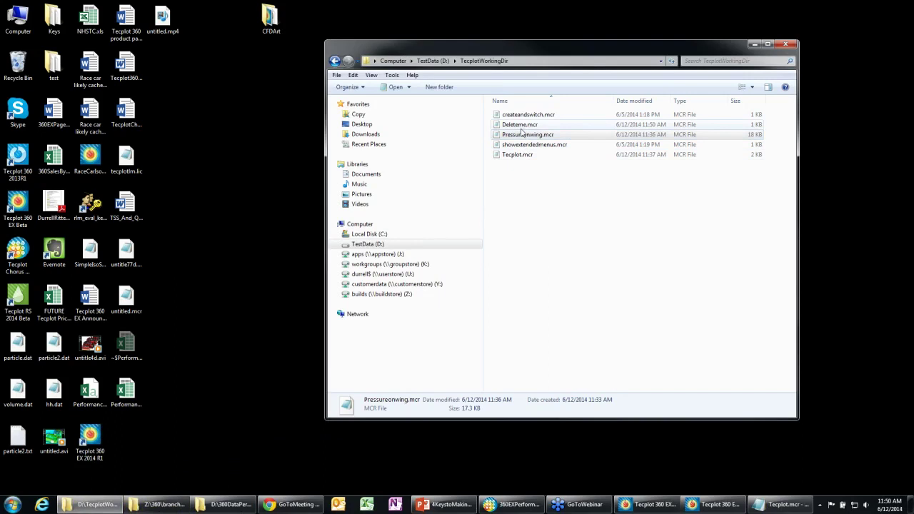
{"action": "left_click", "coordinate": [523, 126]}
{"action": "double_click", "coordinate": [523, 126]}
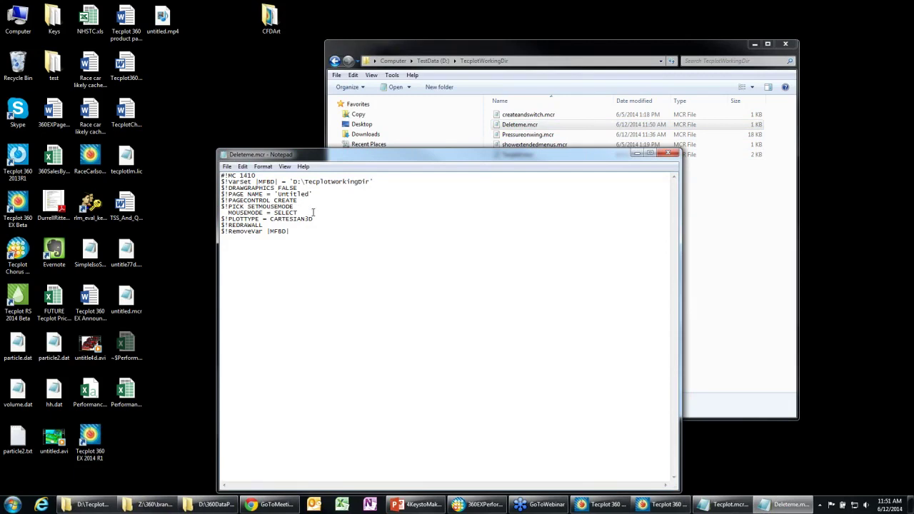
Delete the $!PICK SETMOUSEMODE command and its MOUSEMODE = SELECT line from the macro, leaving no blank line.
{"action": "left_click_drag", "start_coordinate": [299, 211], "coordinate": [221, 206]}
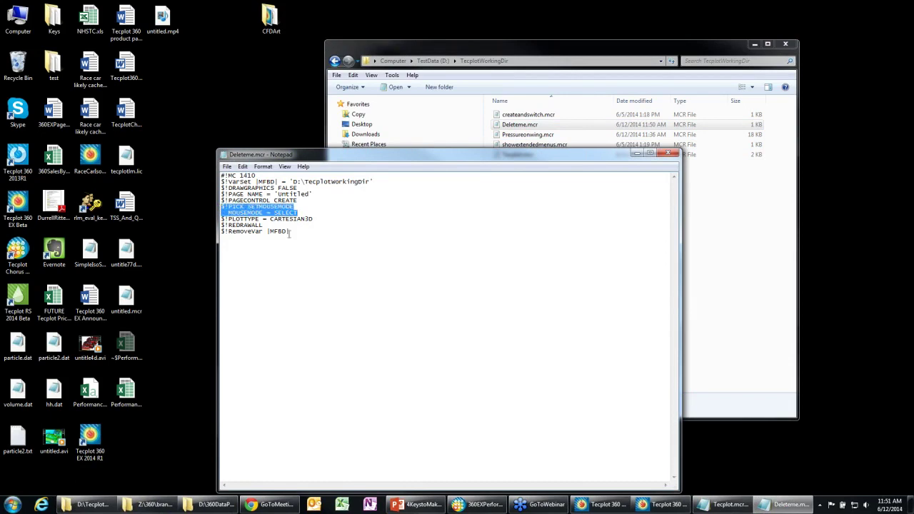
{"action": "key", "text": "Delete"}
{"action": "key", "text": "BackSpace"}
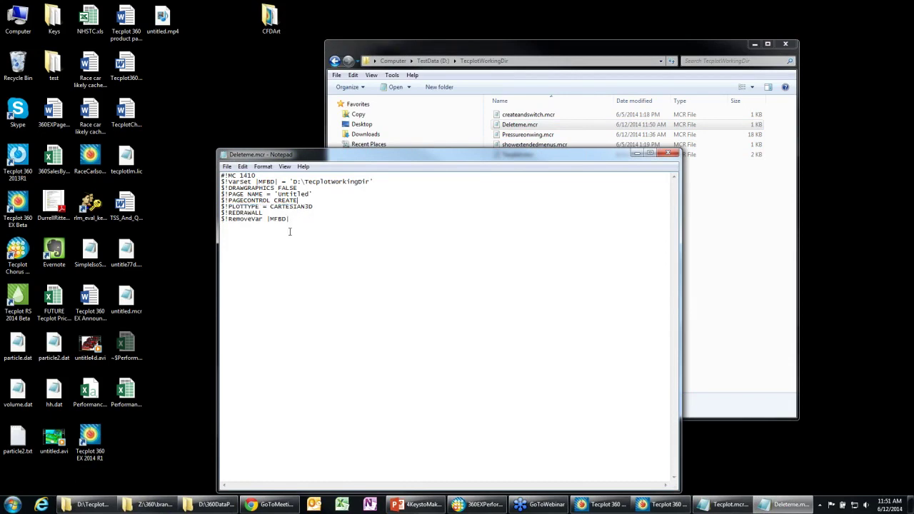